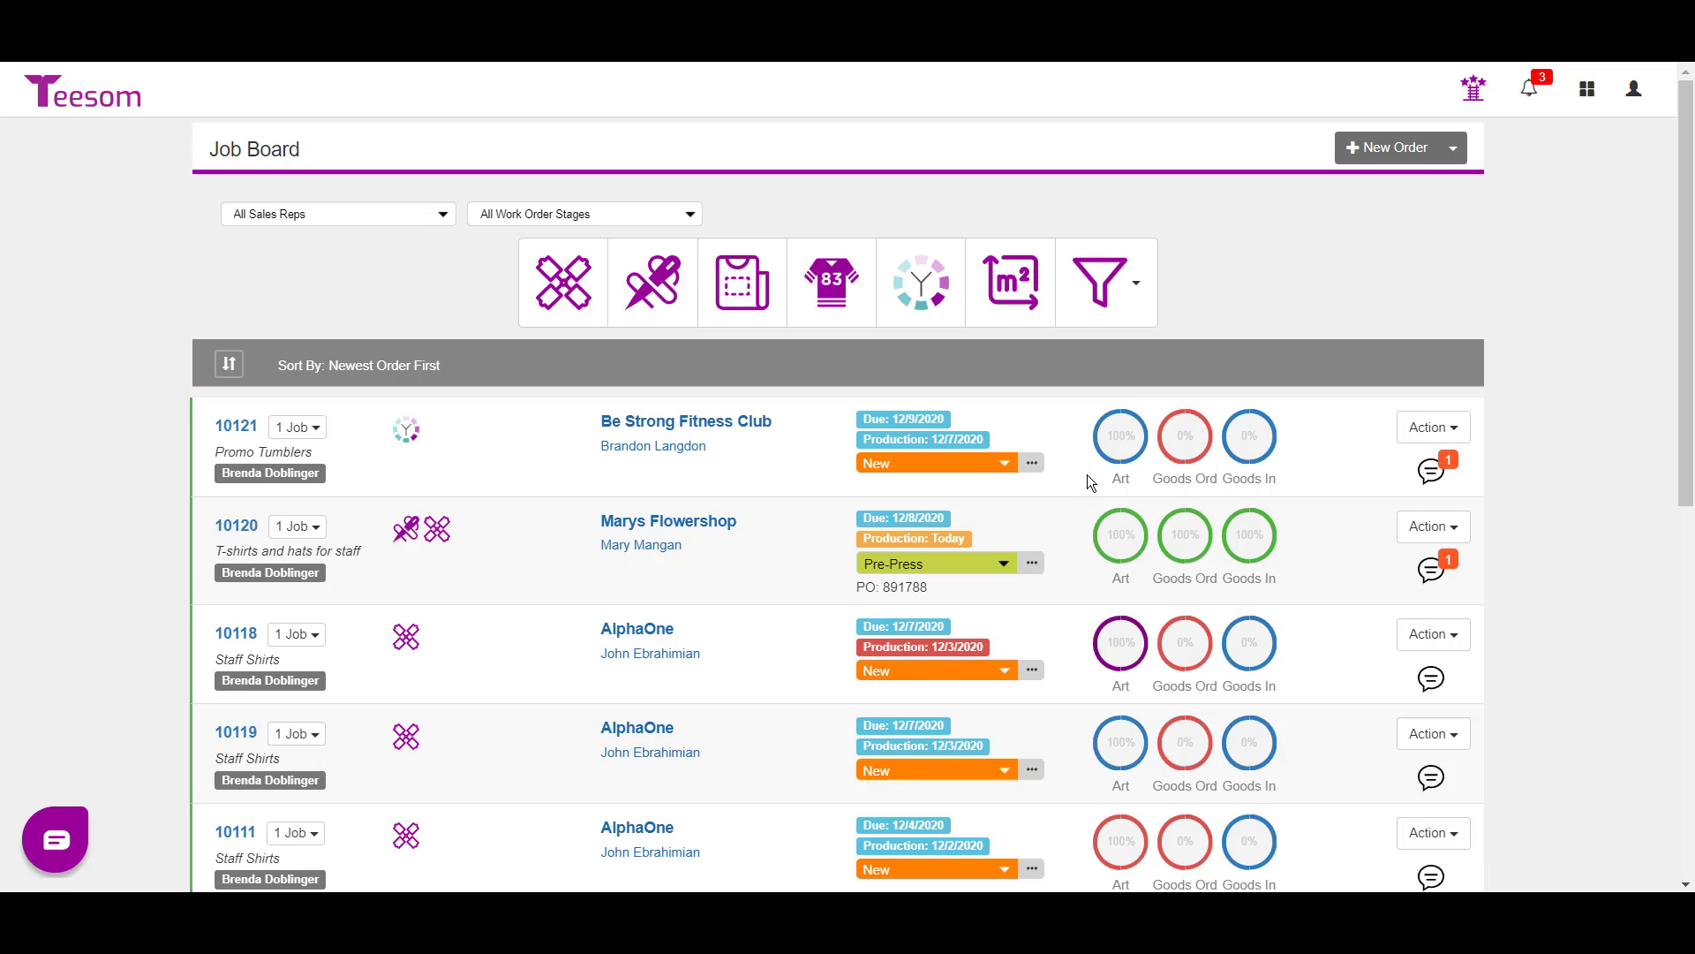
- Start a purchase order for job 10121 and expand General Supplier's three items totalling $850.50
{"action": "mouse_move", "coordinate": [1210, 481]}
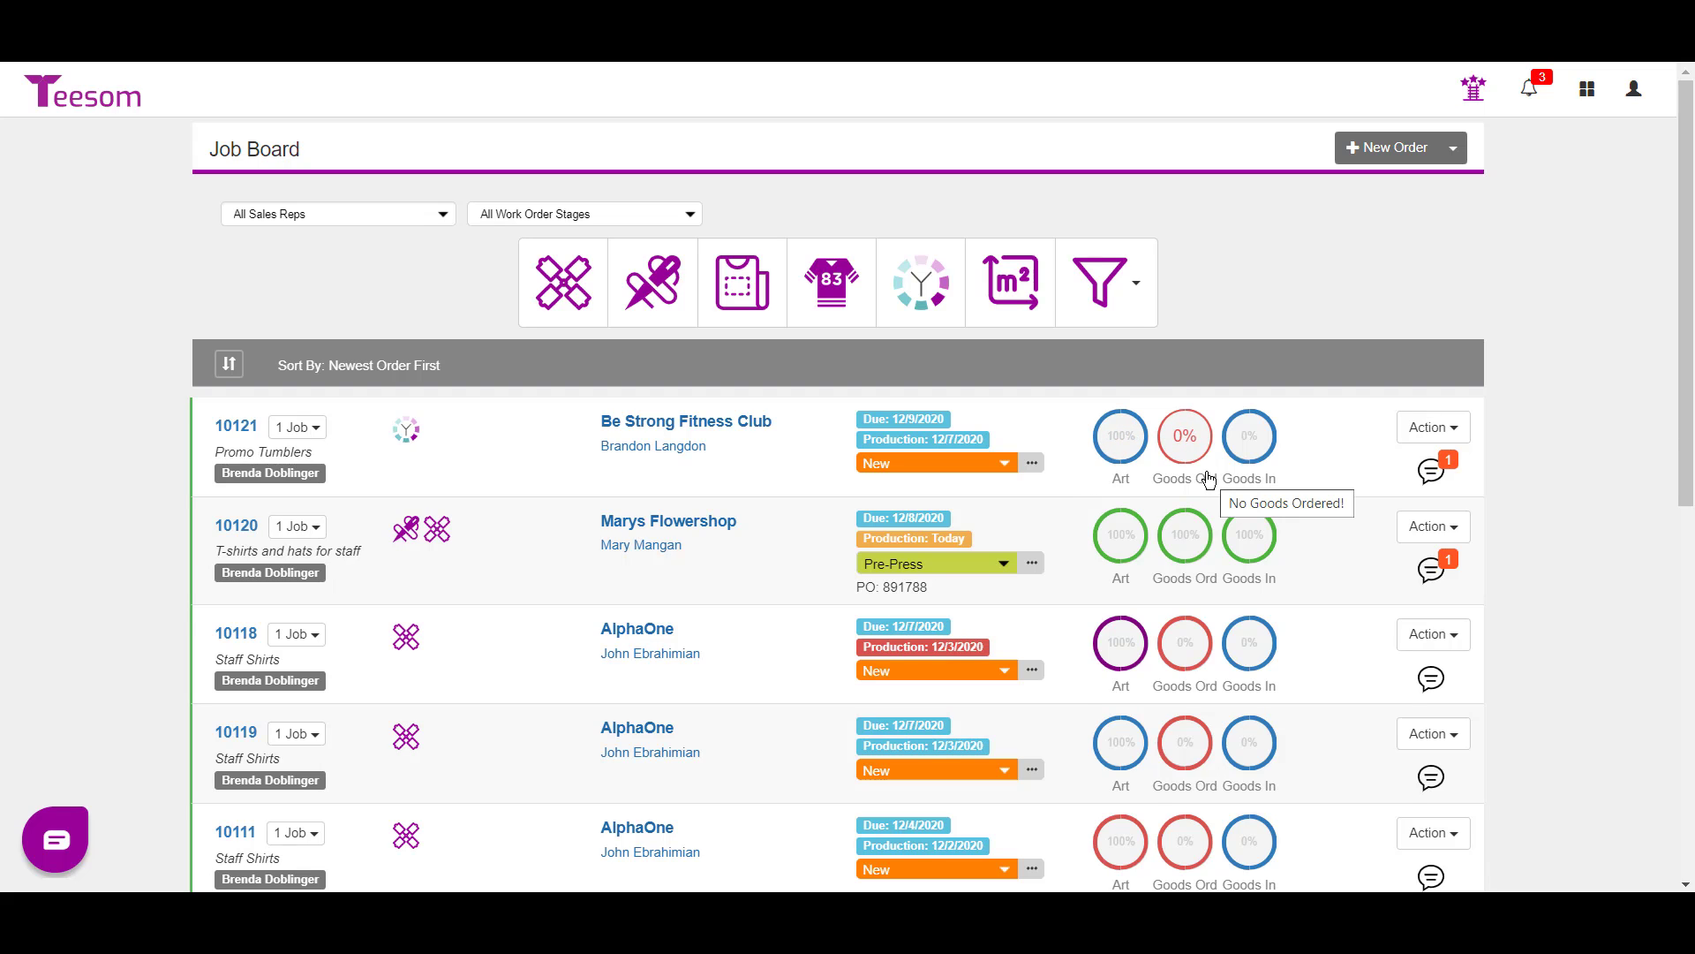
{"action": "left_click", "coordinate": [1432, 429]}
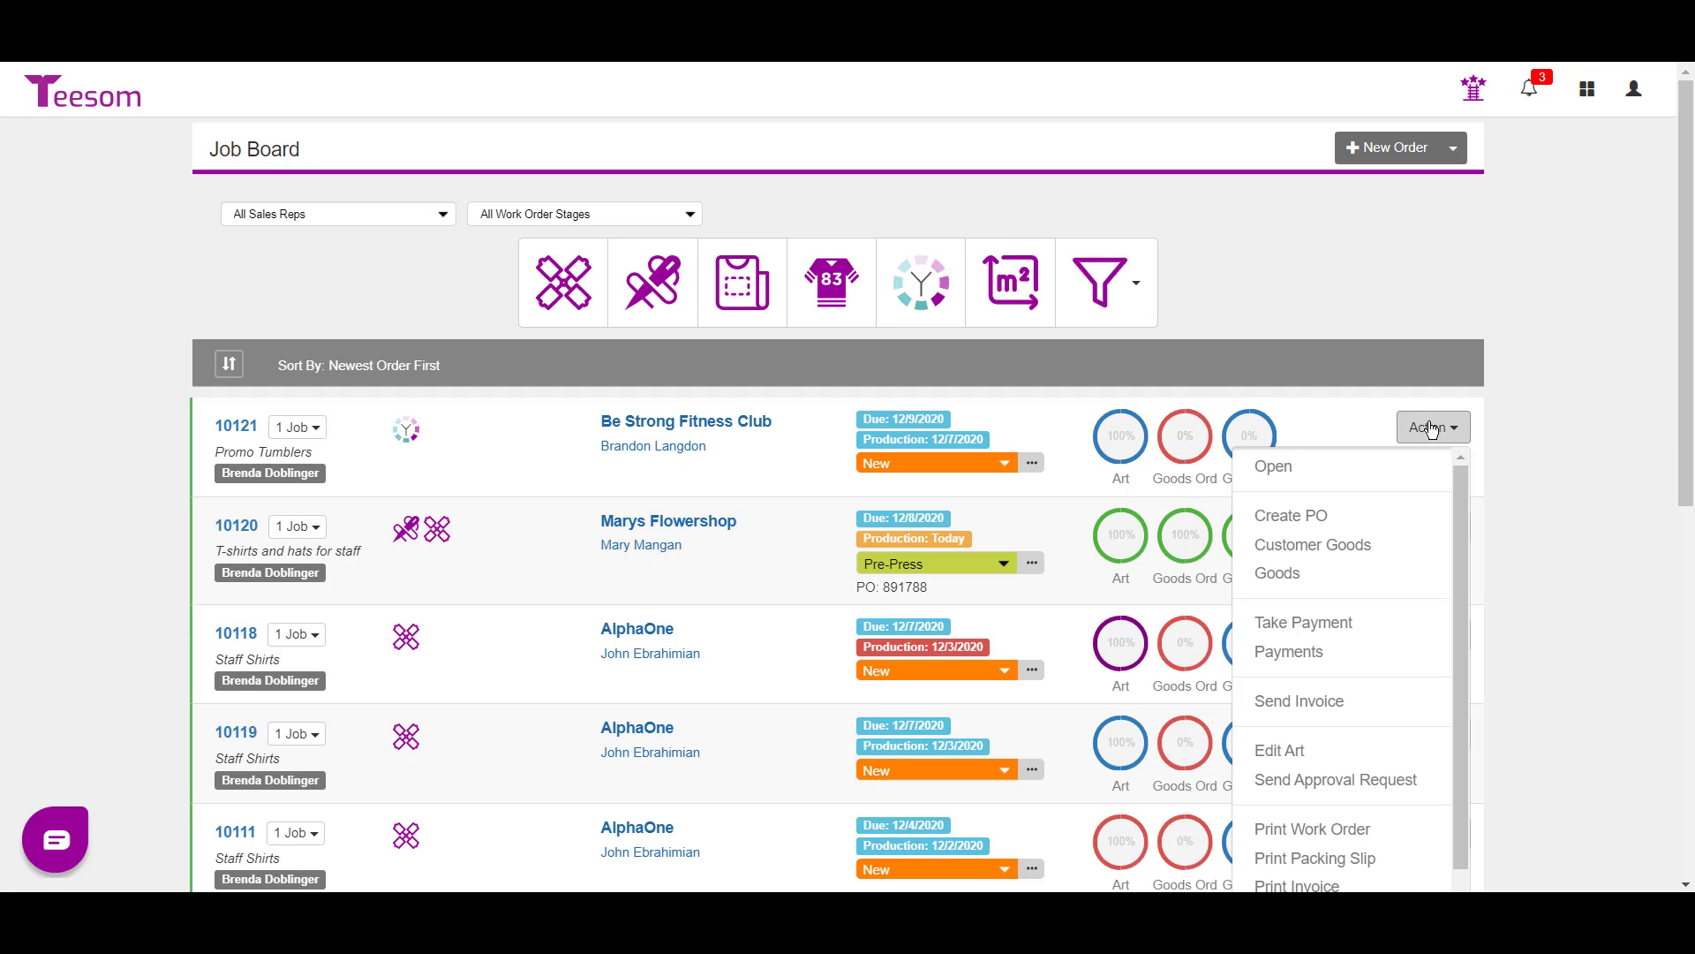
{"action": "left_click", "coordinate": [1347, 517]}
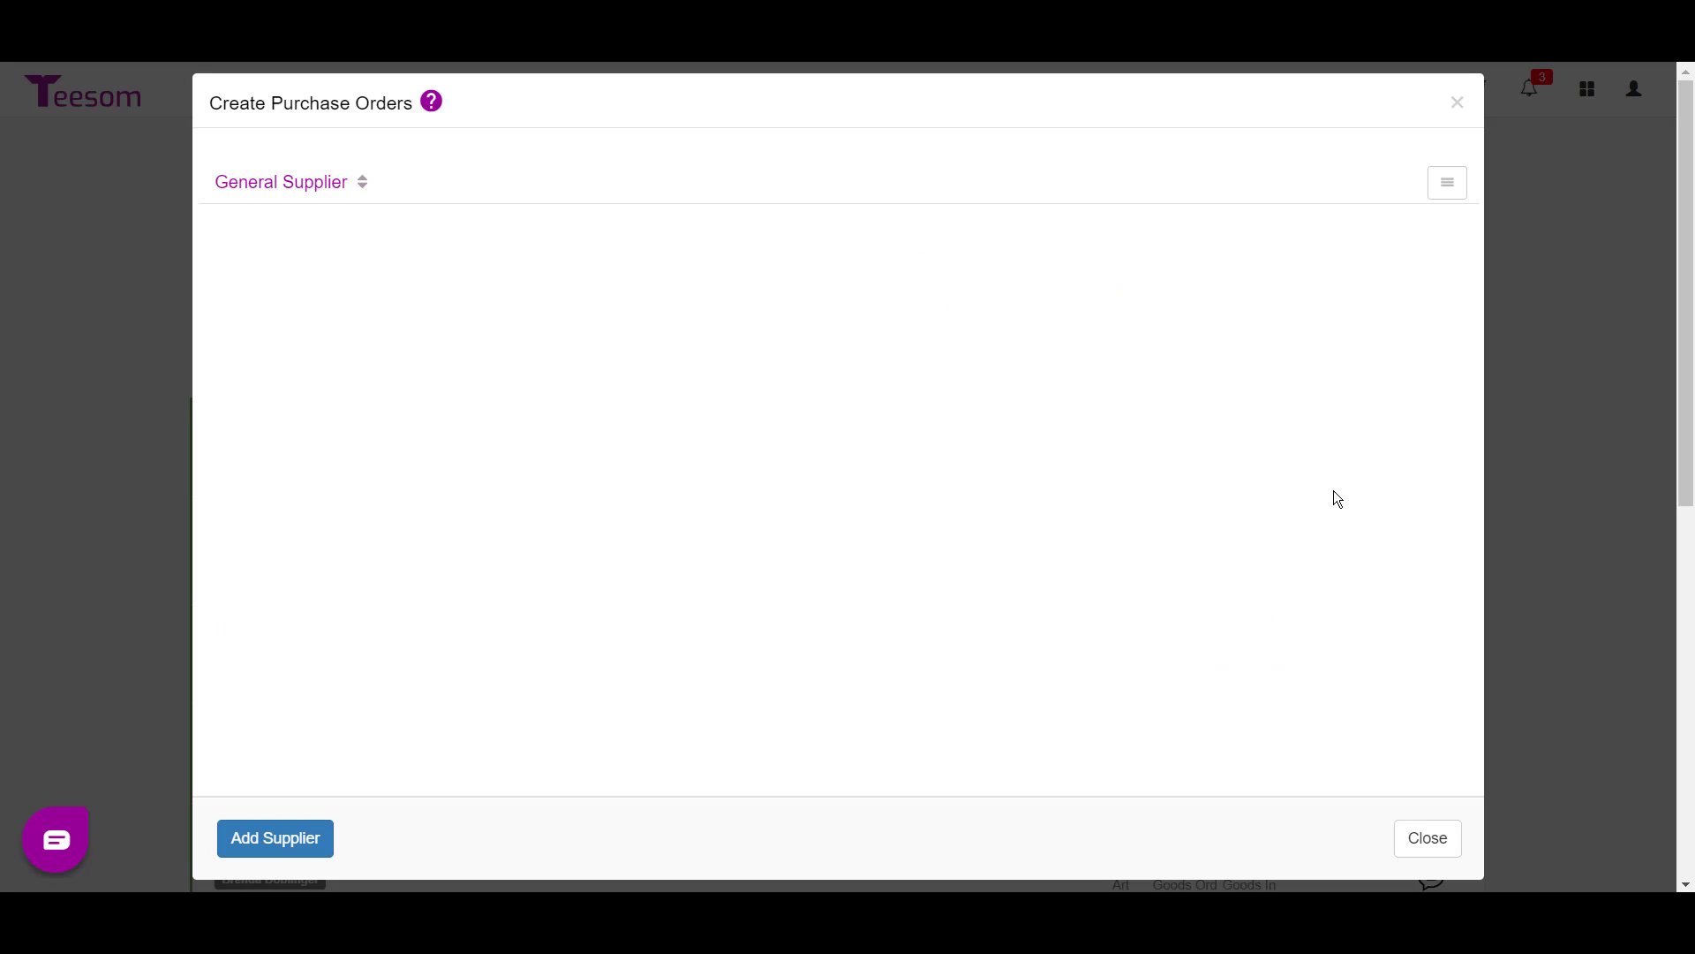
{"action": "left_click", "coordinate": [265, 182]}
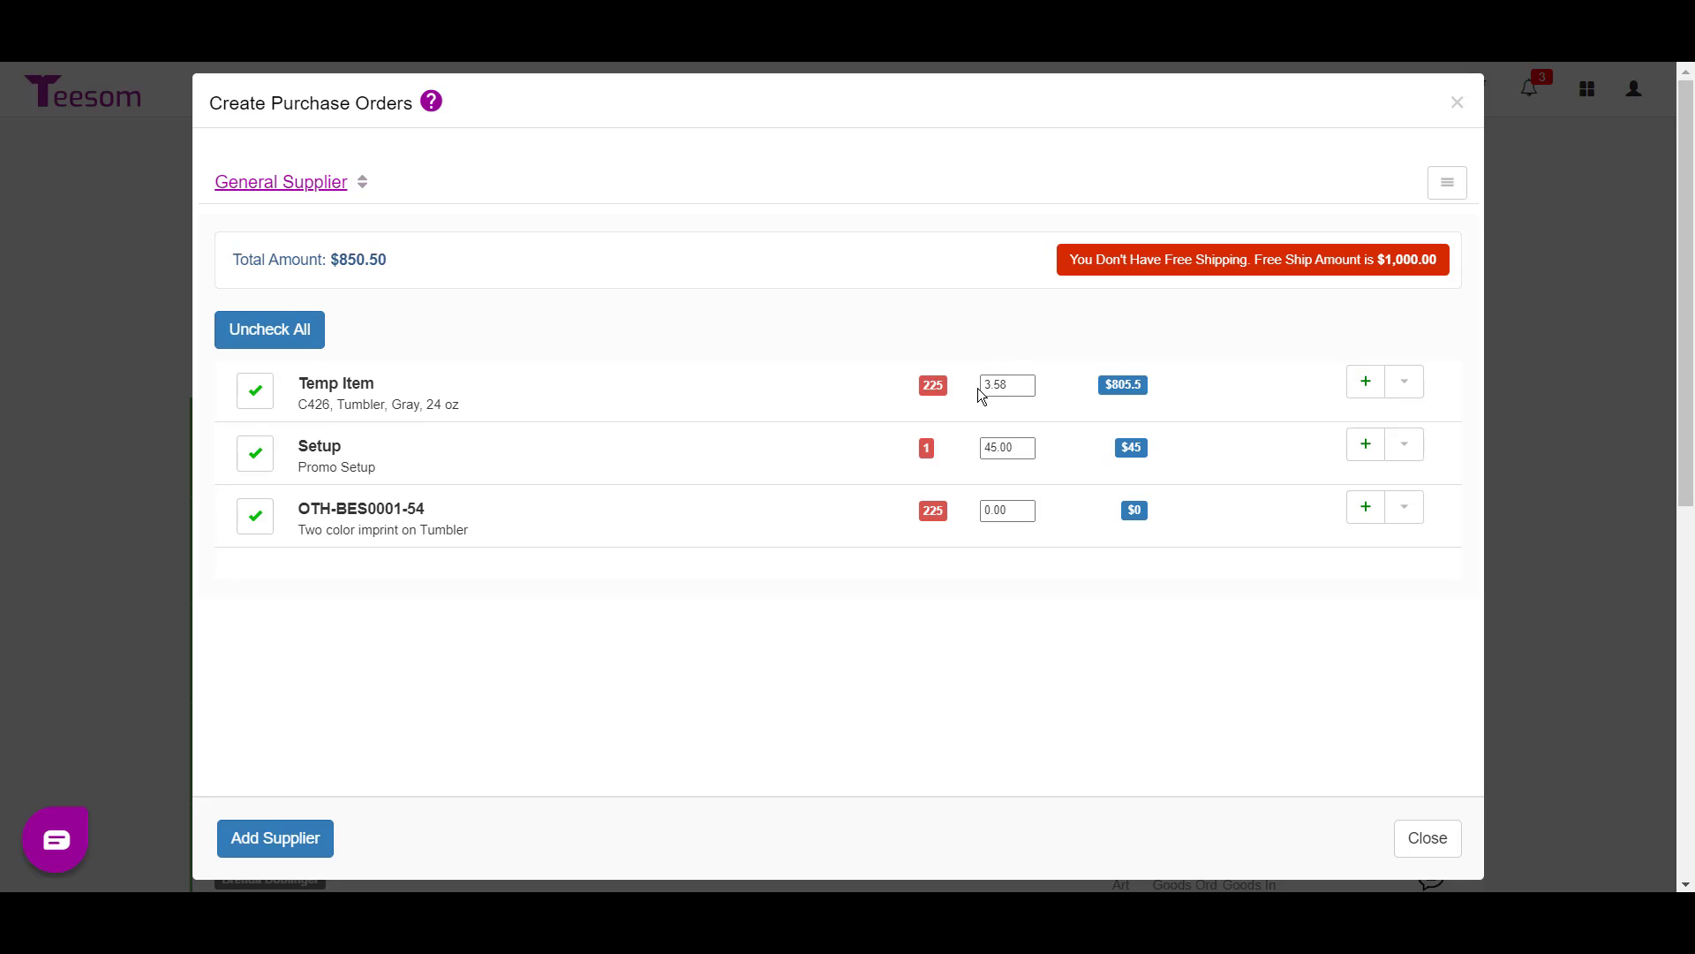
- Create the General Supplier order shipping to the company's Main address in Vero Beach
{"action": "left_click", "coordinate": [1447, 182]}
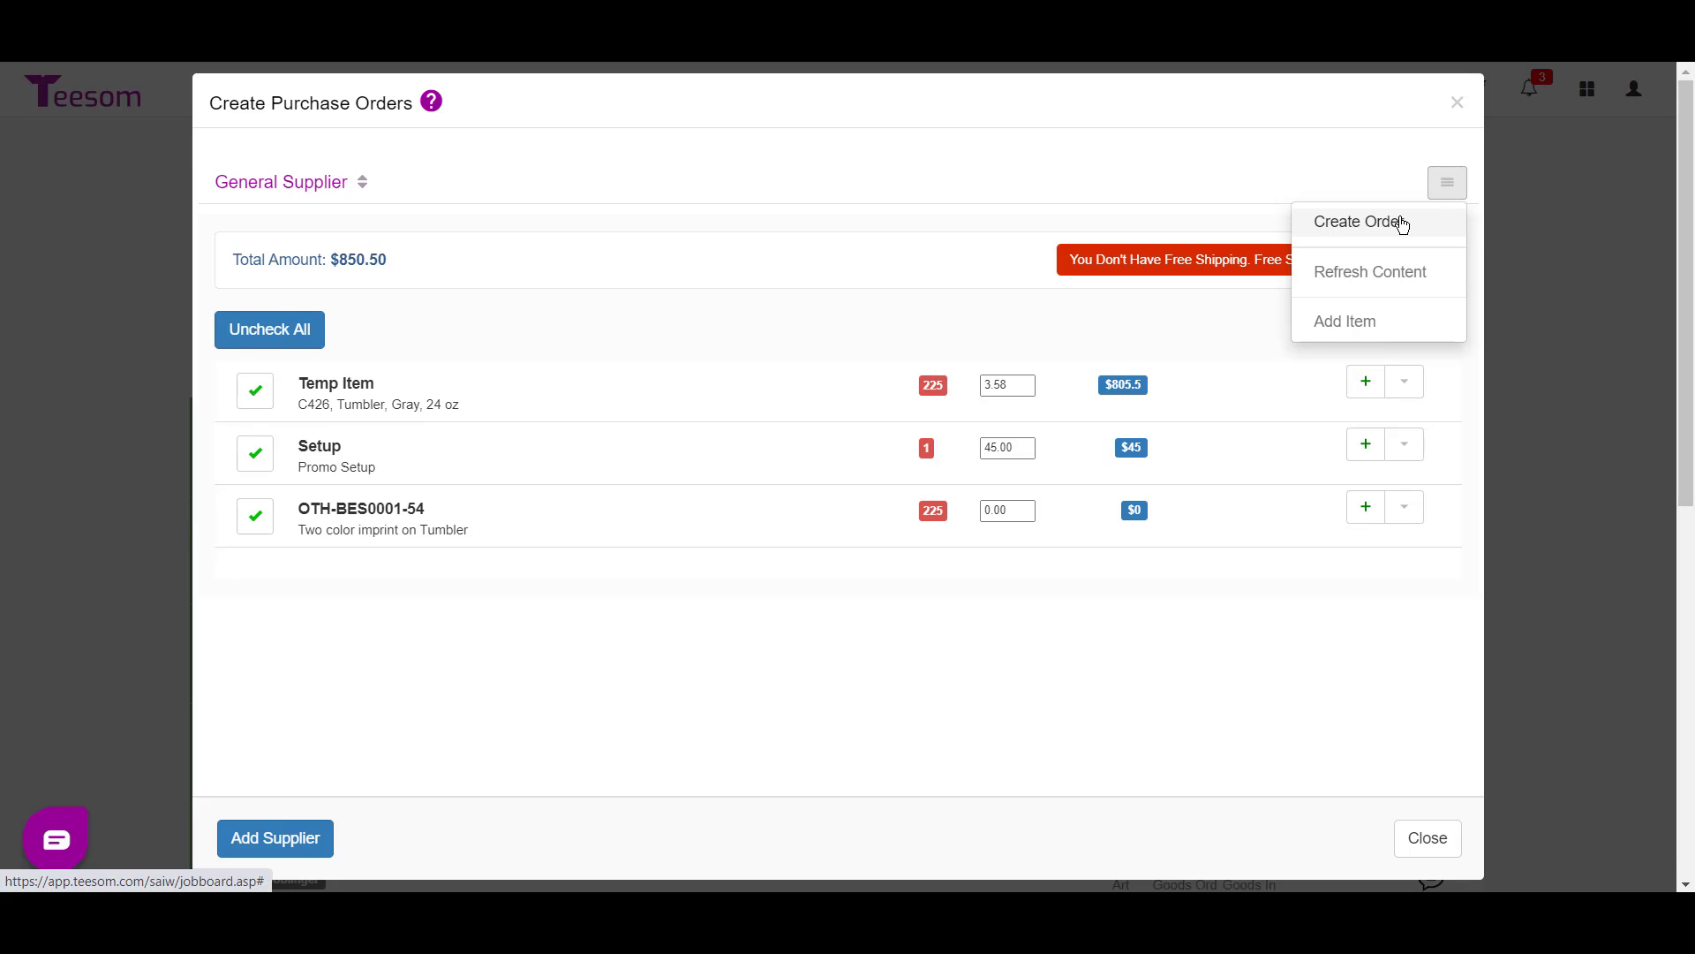
{"action": "left_click", "coordinate": [1404, 224]}
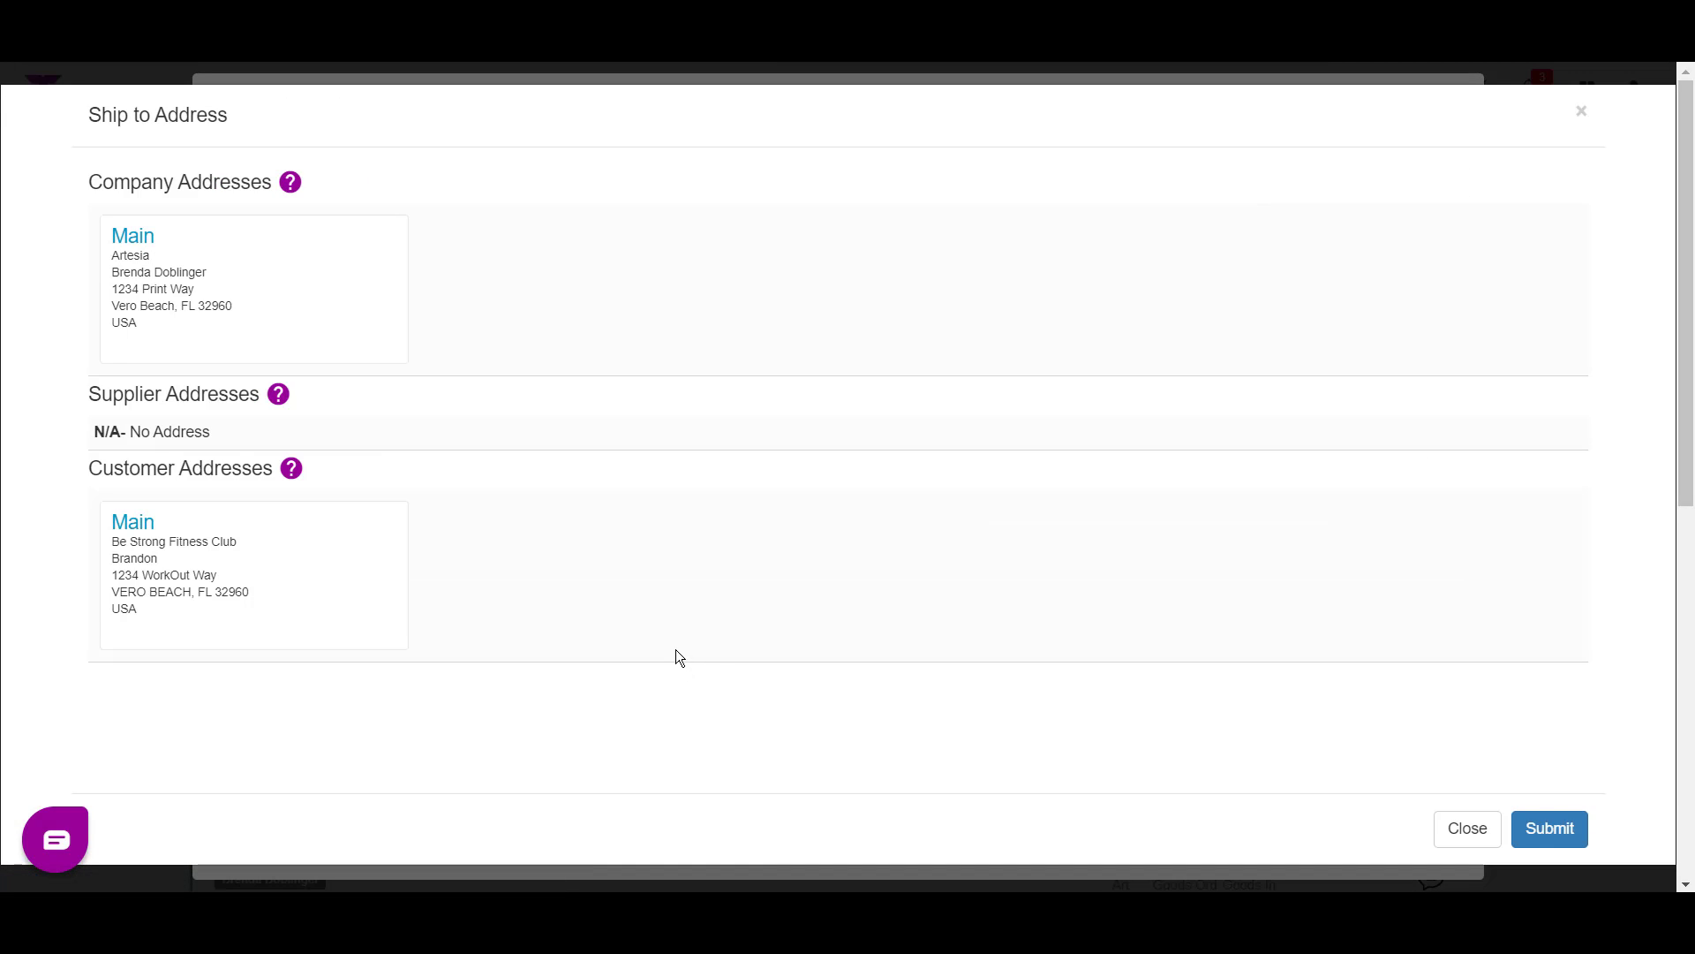
{"action": "left_click", "coordinate": [309, 598]}
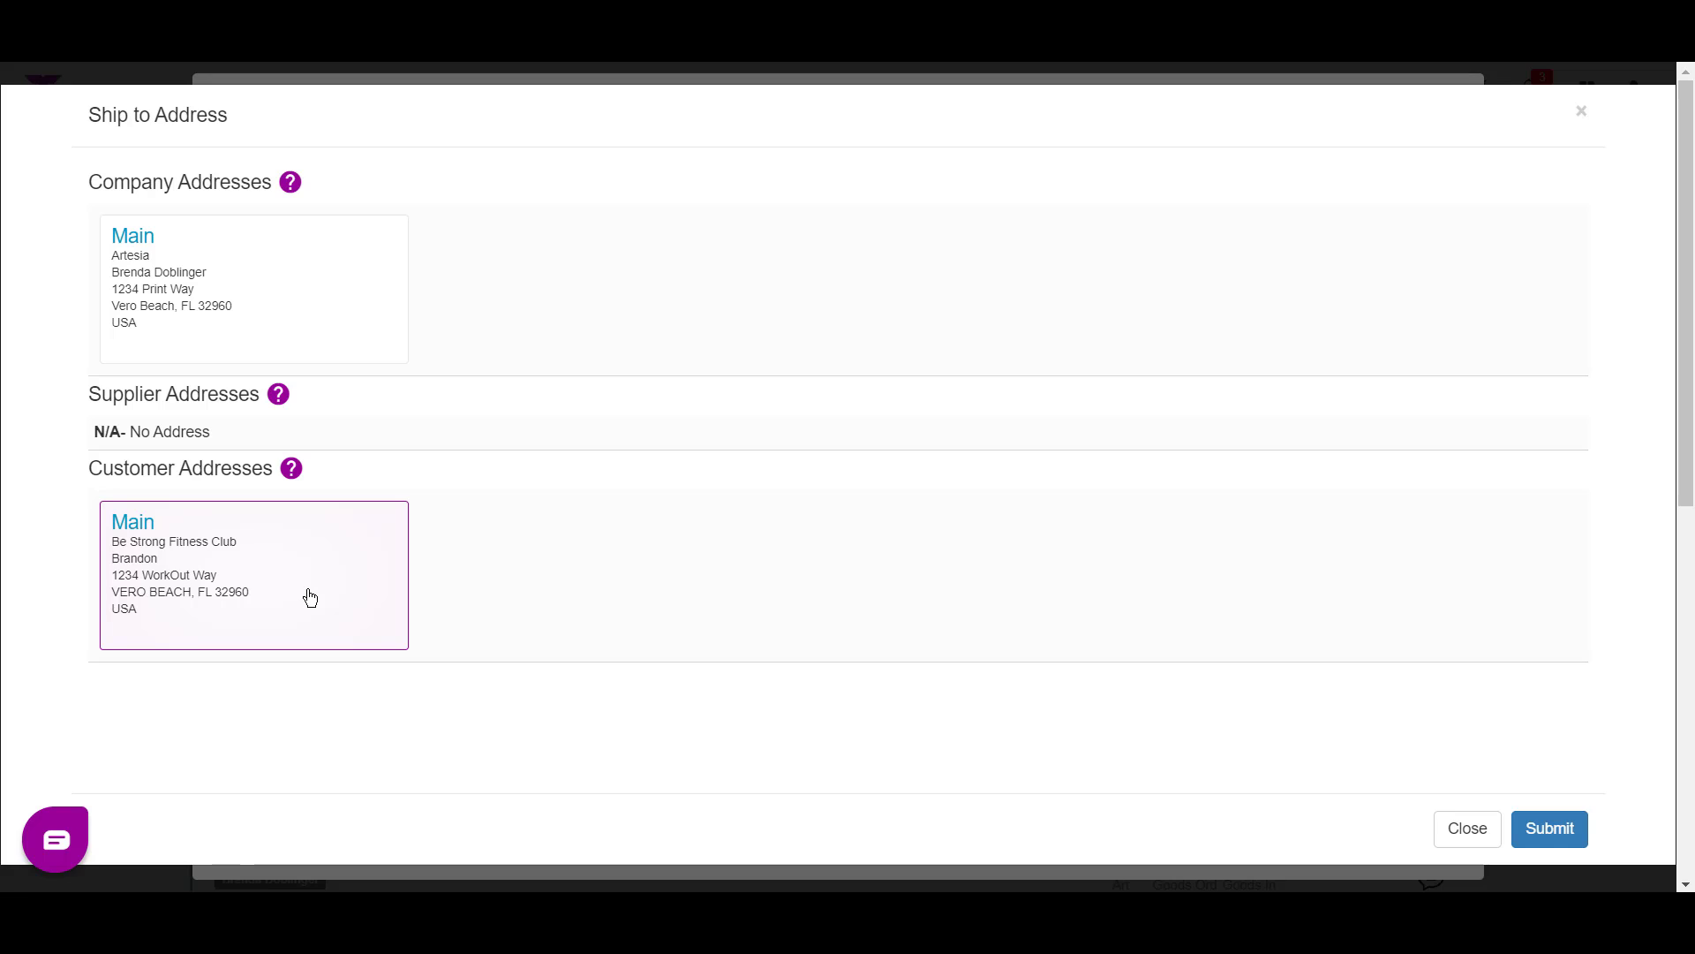
{"action": "left_click", "coordinate": [247, 284]}
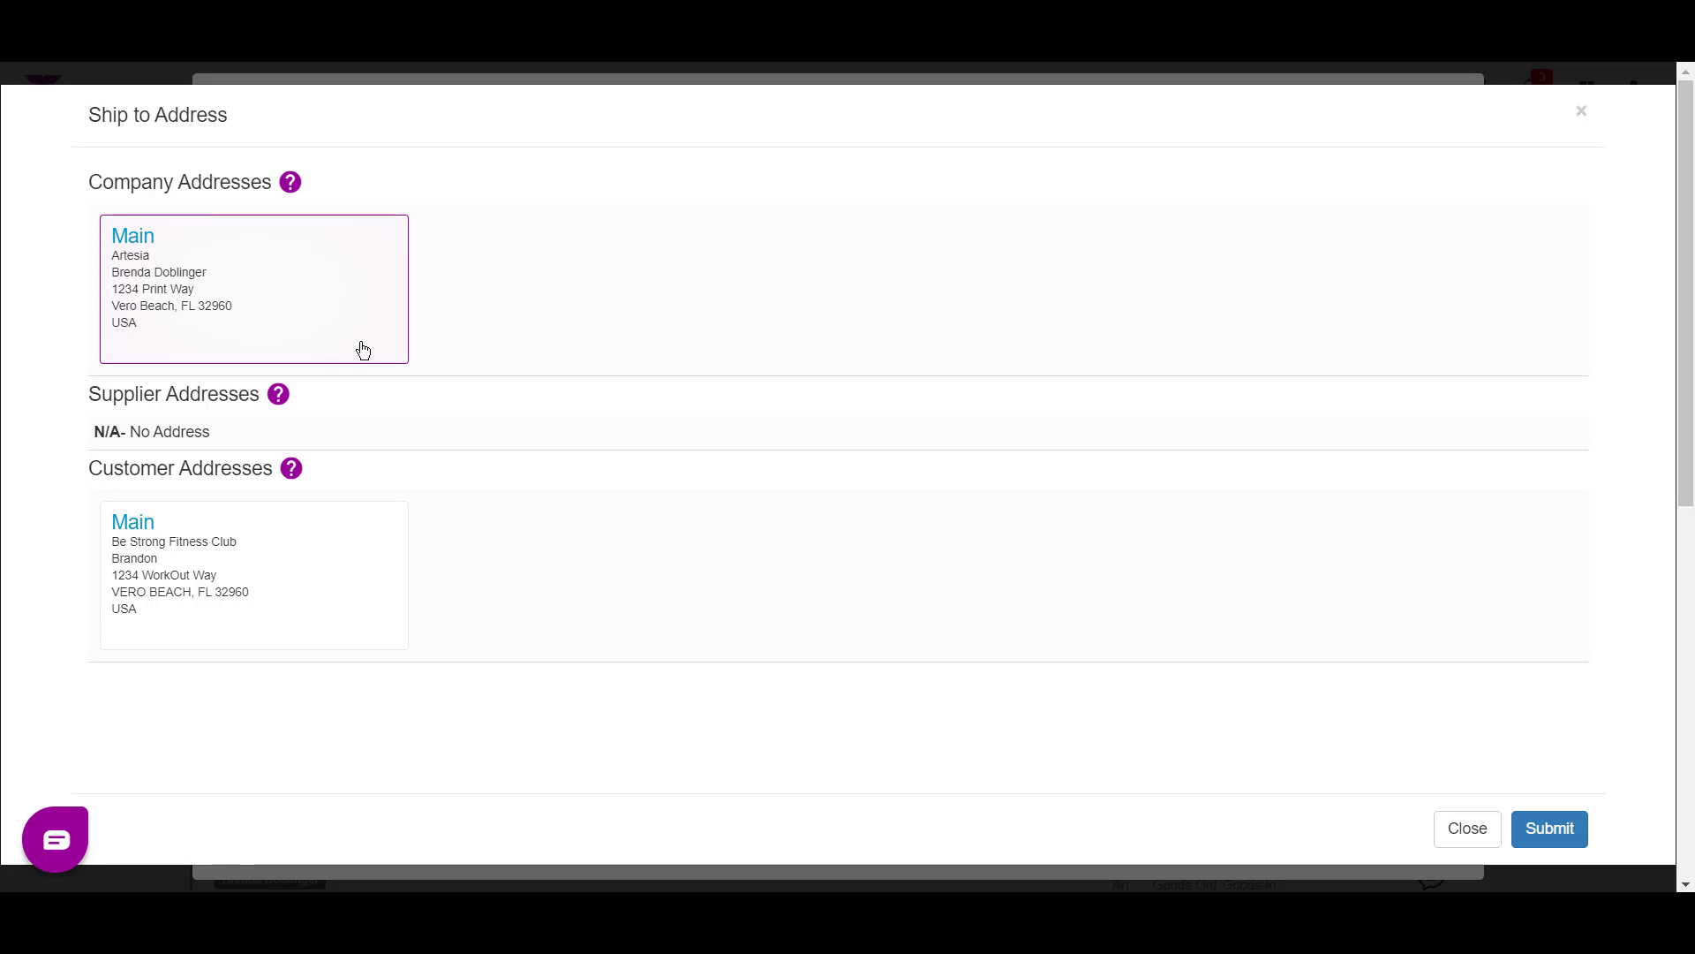
{"action": "left_click", "coordinate": [1549, 828]}
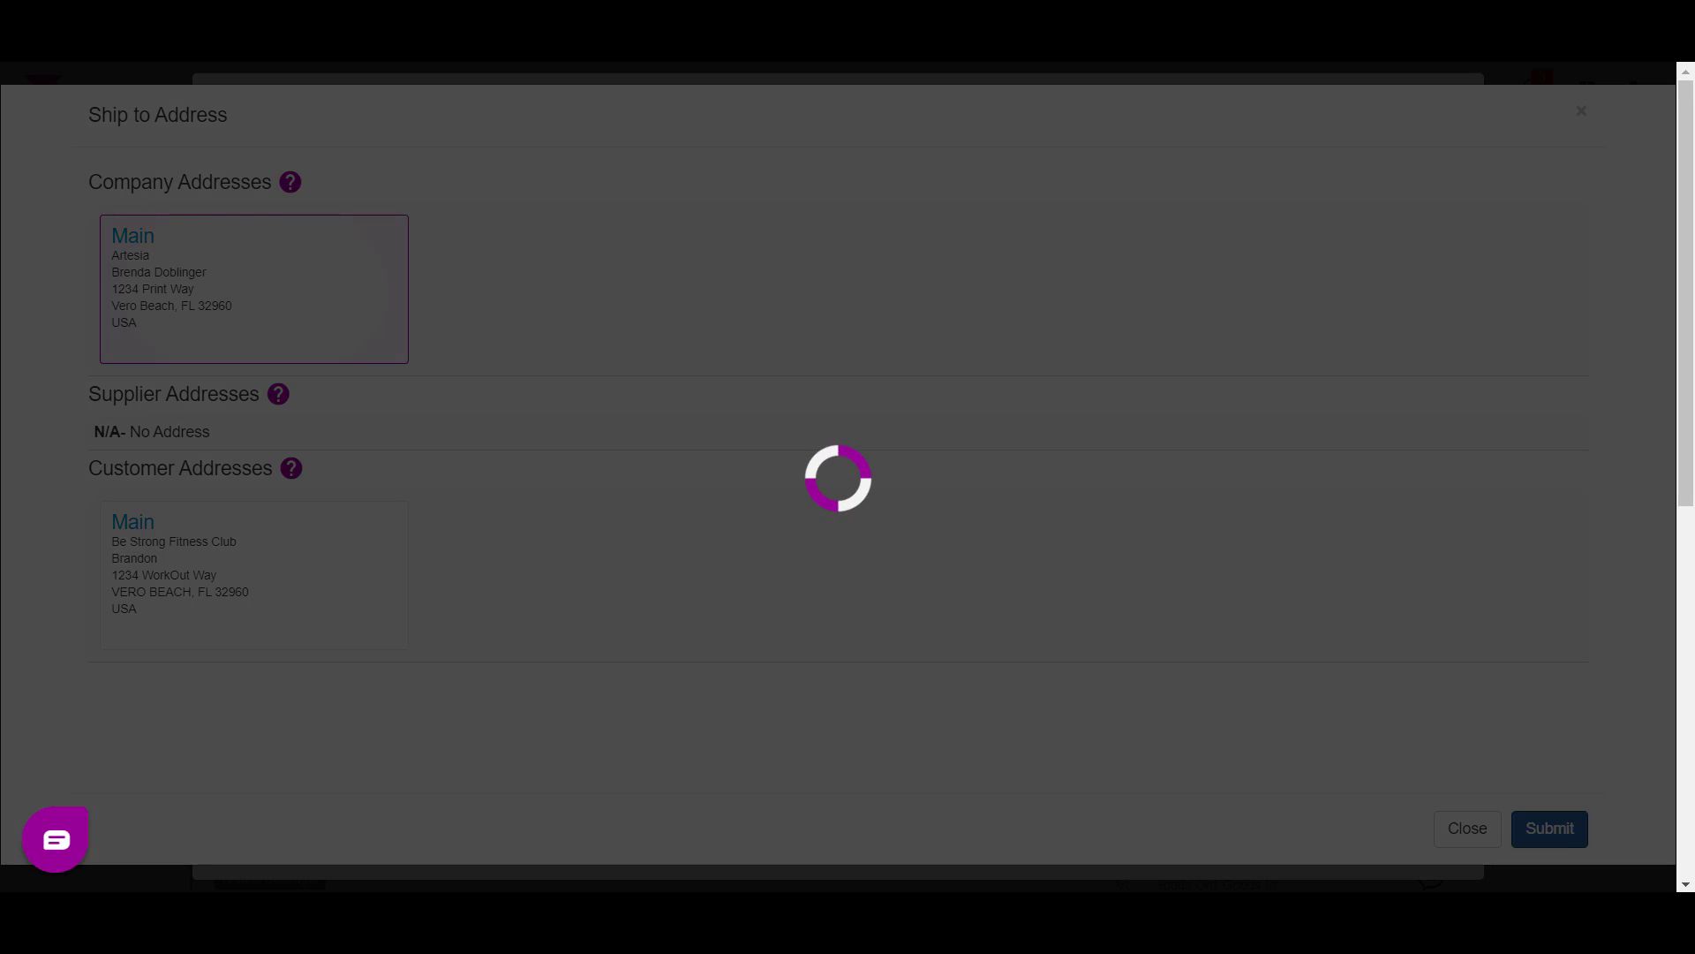
{"action": "mouse_move", "coordinate": [843, 914]}
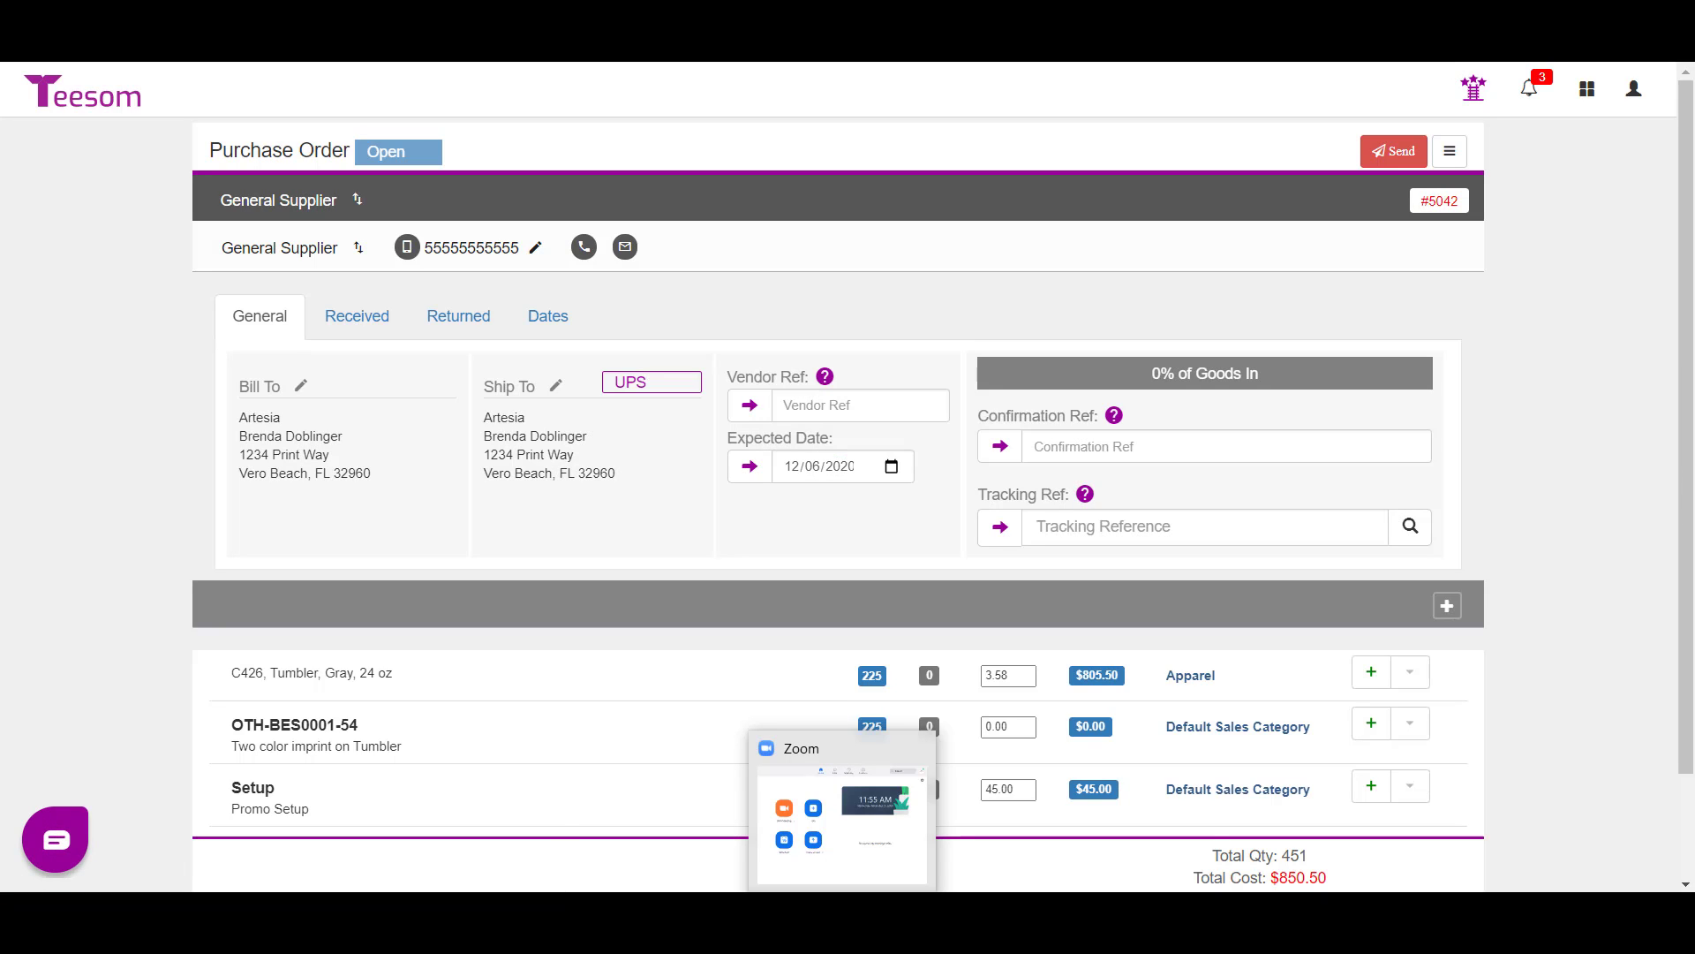
- Switch purchase order #5042's supplier to Sprinters Ad Specs
{"action": "left_click", "coordinate": [357, 201]}
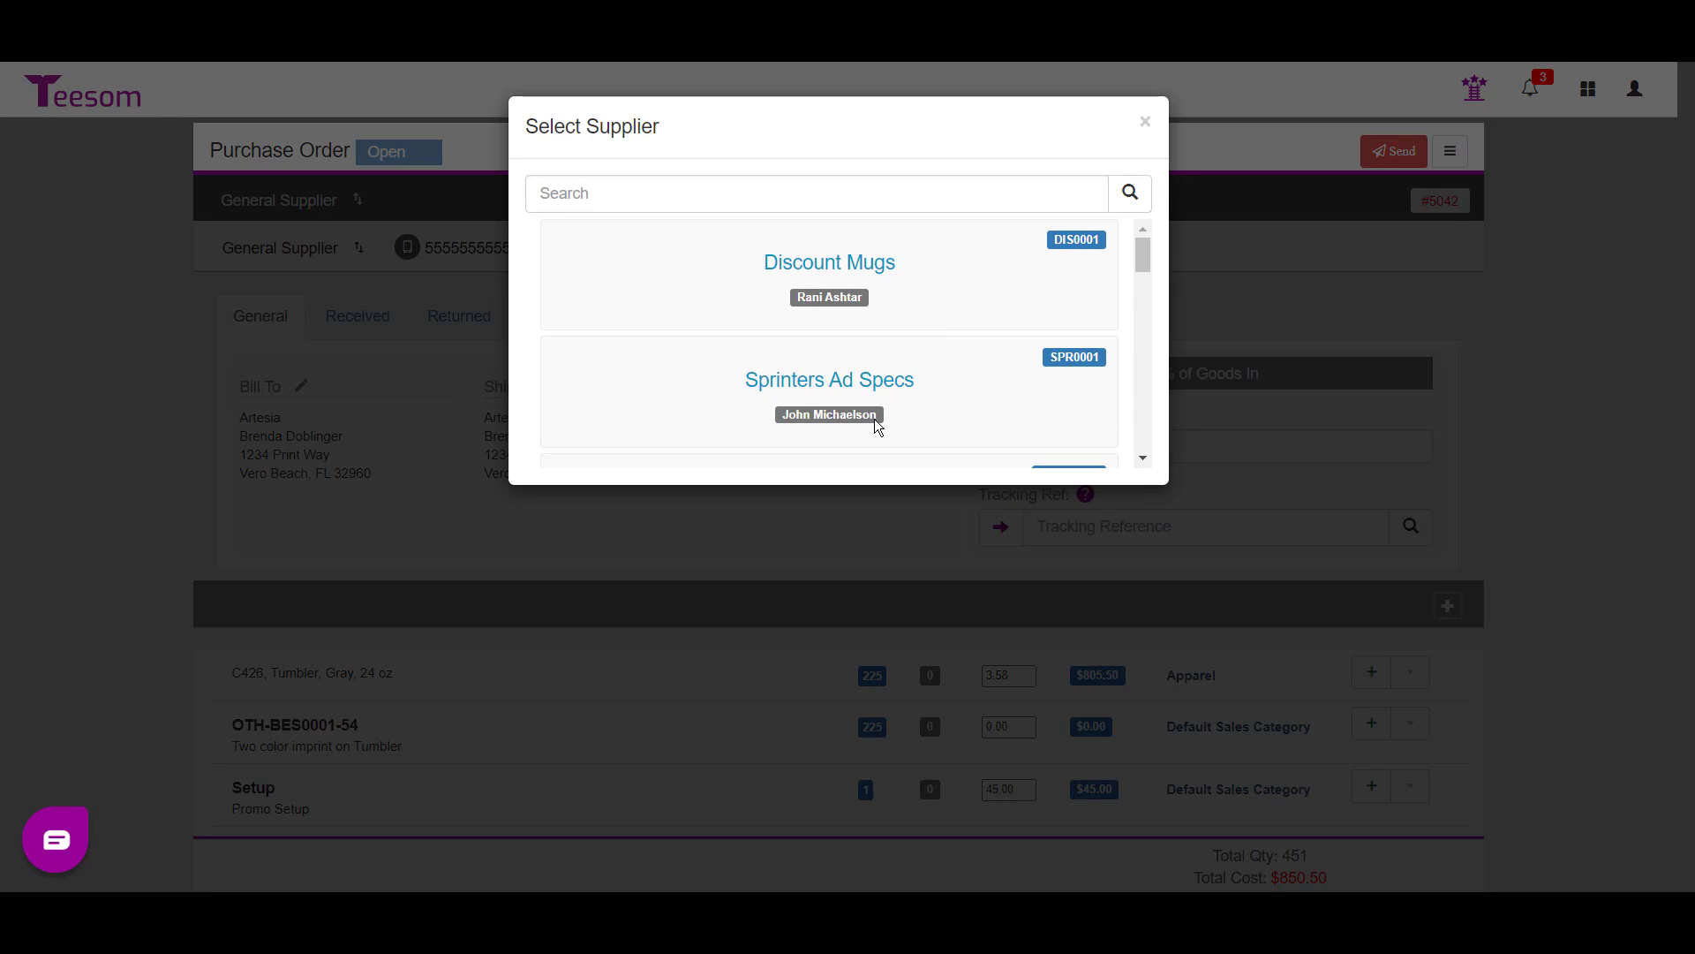
{"action": "left_click", "coordinate": [821, 421]}
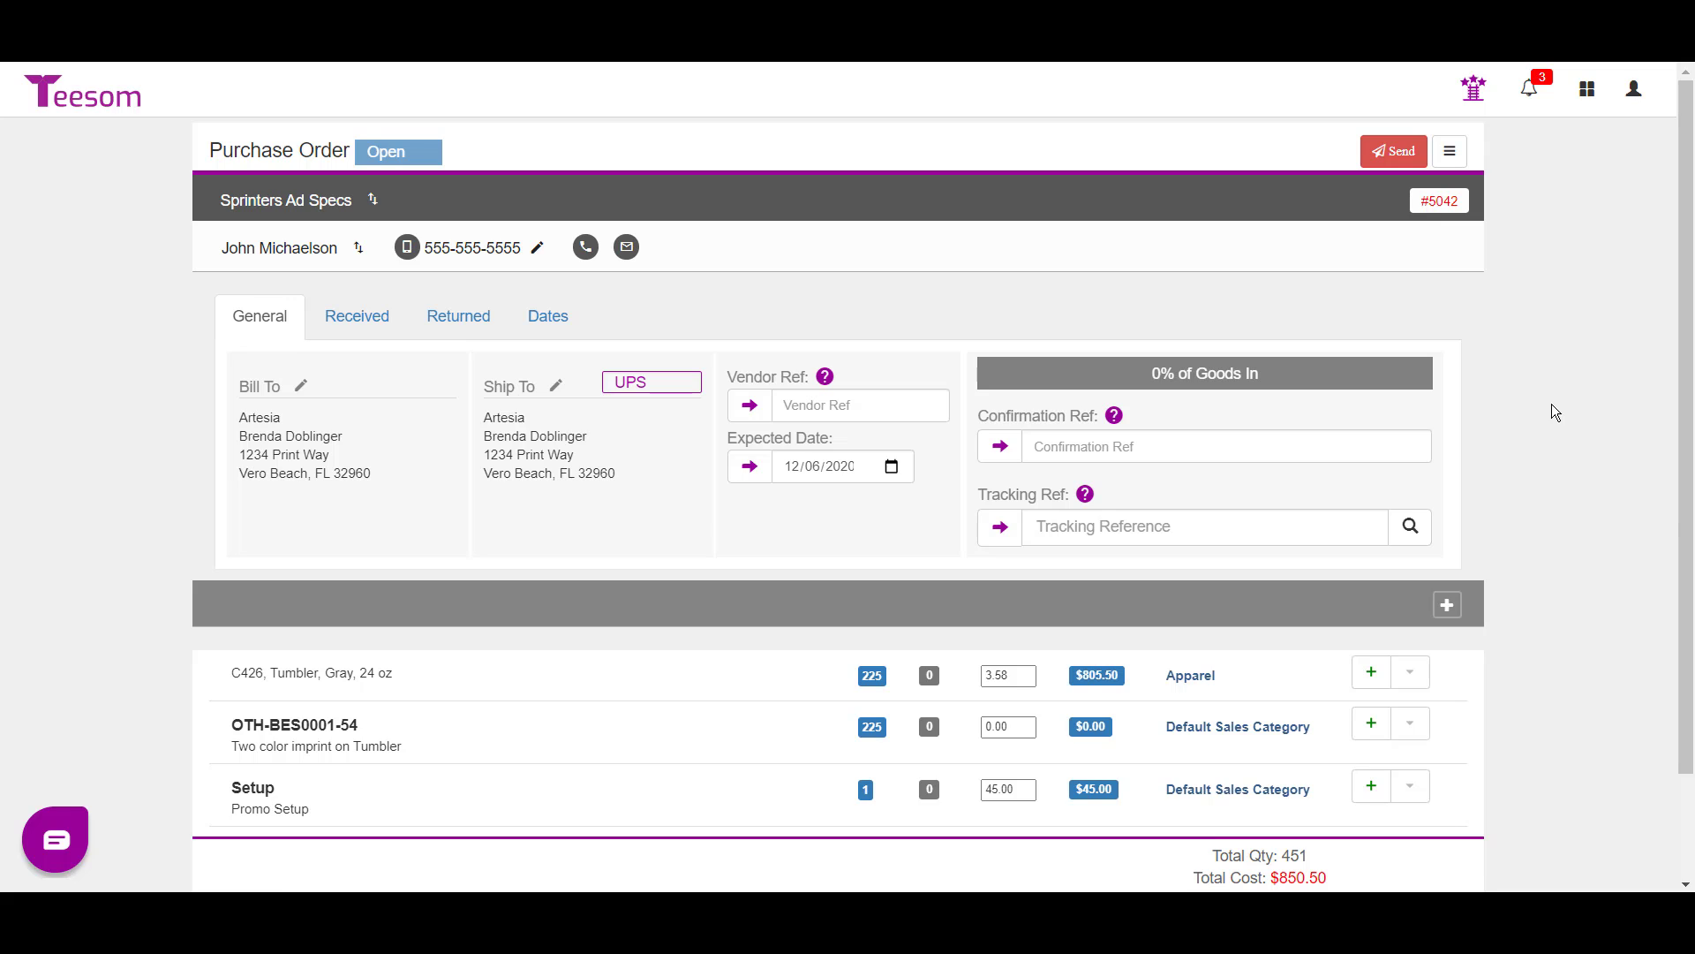
{"action": "left_click", "coordinate": [1377, 155]}
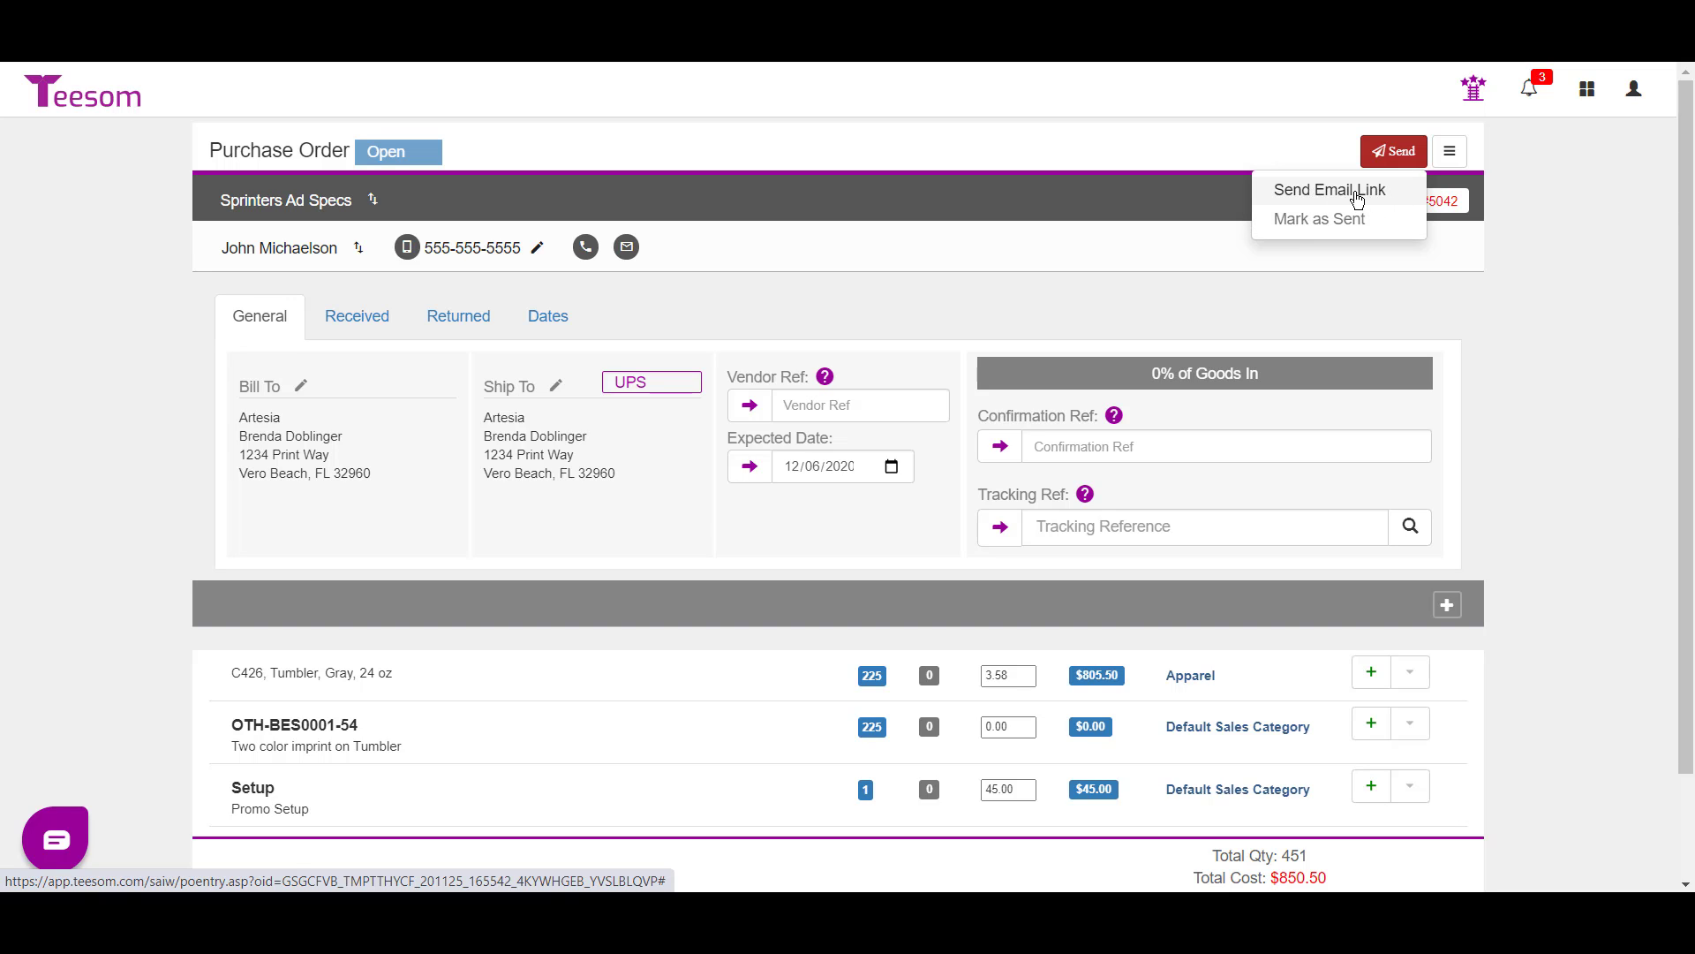
- Dismiss the send options and view PO #5042 as the vendor sees it
{"action": "left_click", "coordinate": [1402, 166]}
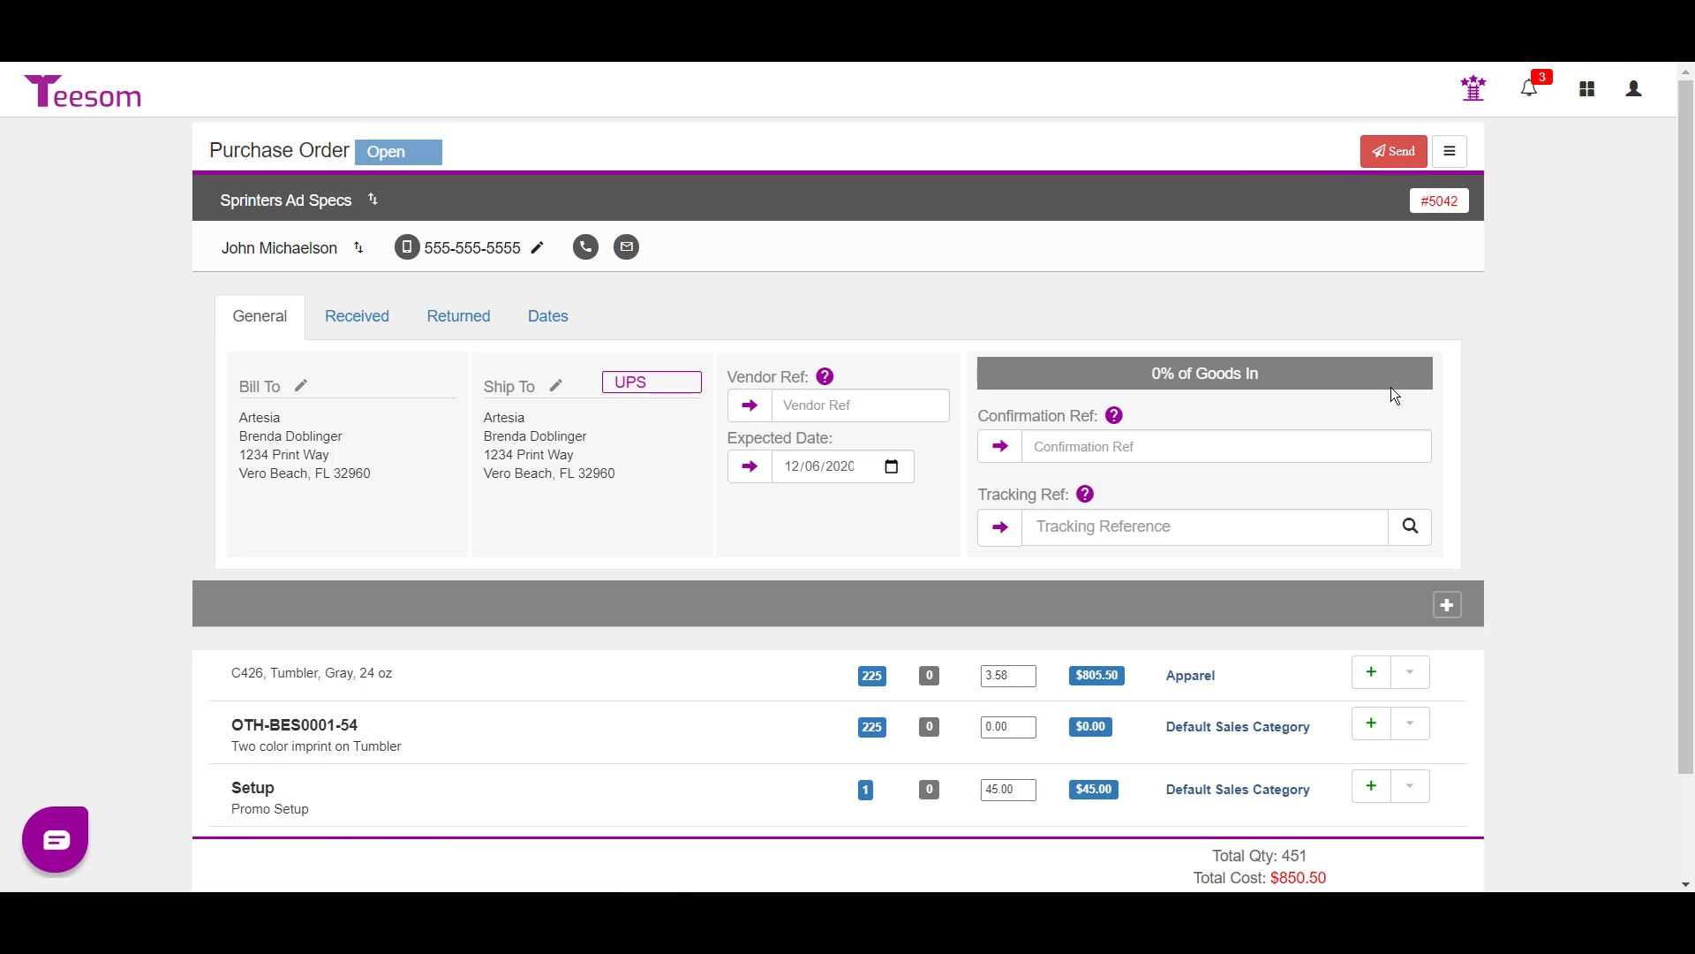
{"action": "left_click", "coordinate": [1448, 155]}
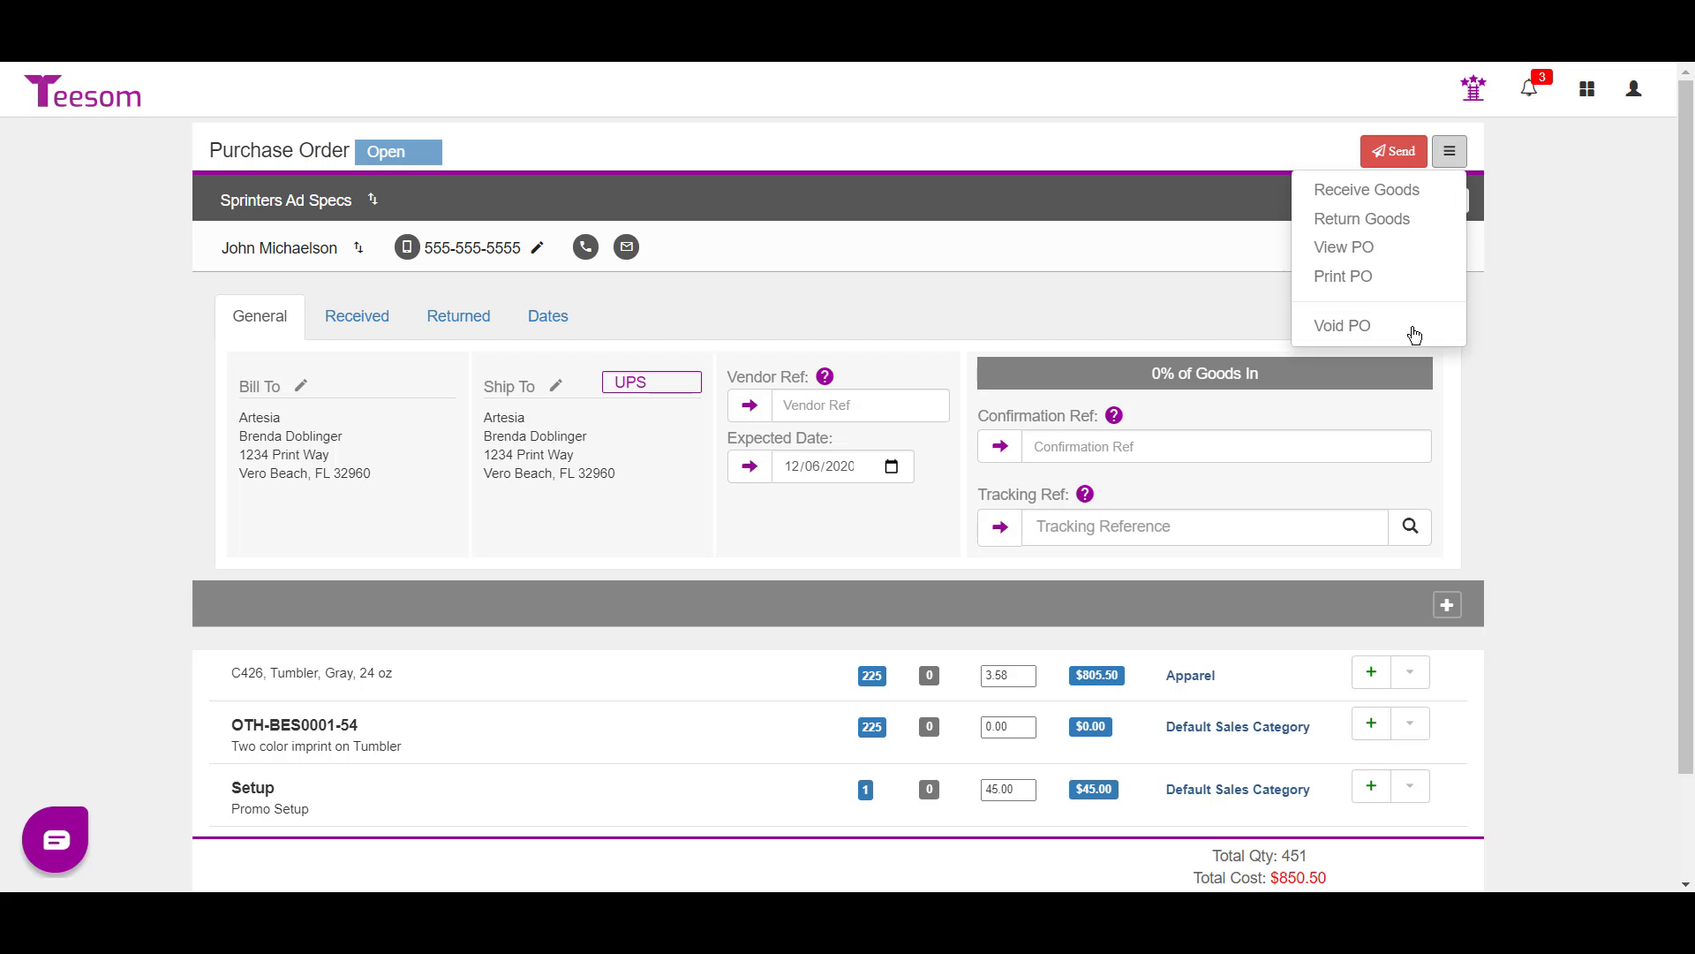
{"action": "left_click", "coordinate": [1377, 252]}
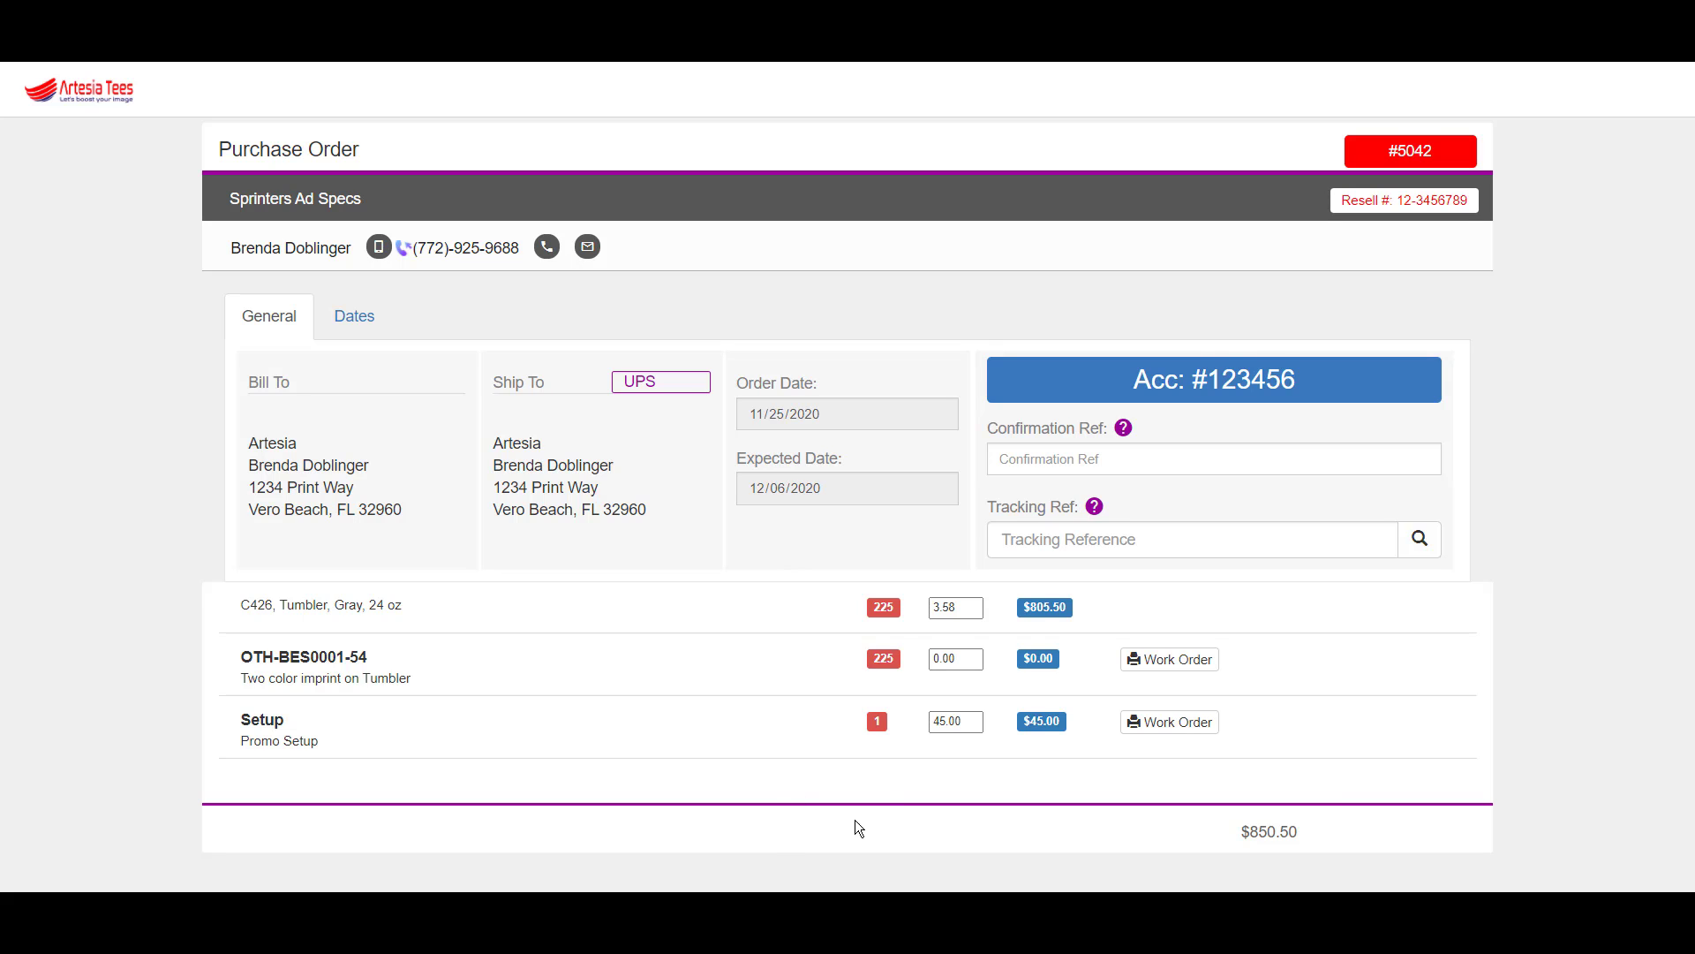
- Open the OTH-BES0001-54 imprint work order and edit its production notes
{"action": "left_click", "coordinate": [1153, 659]}
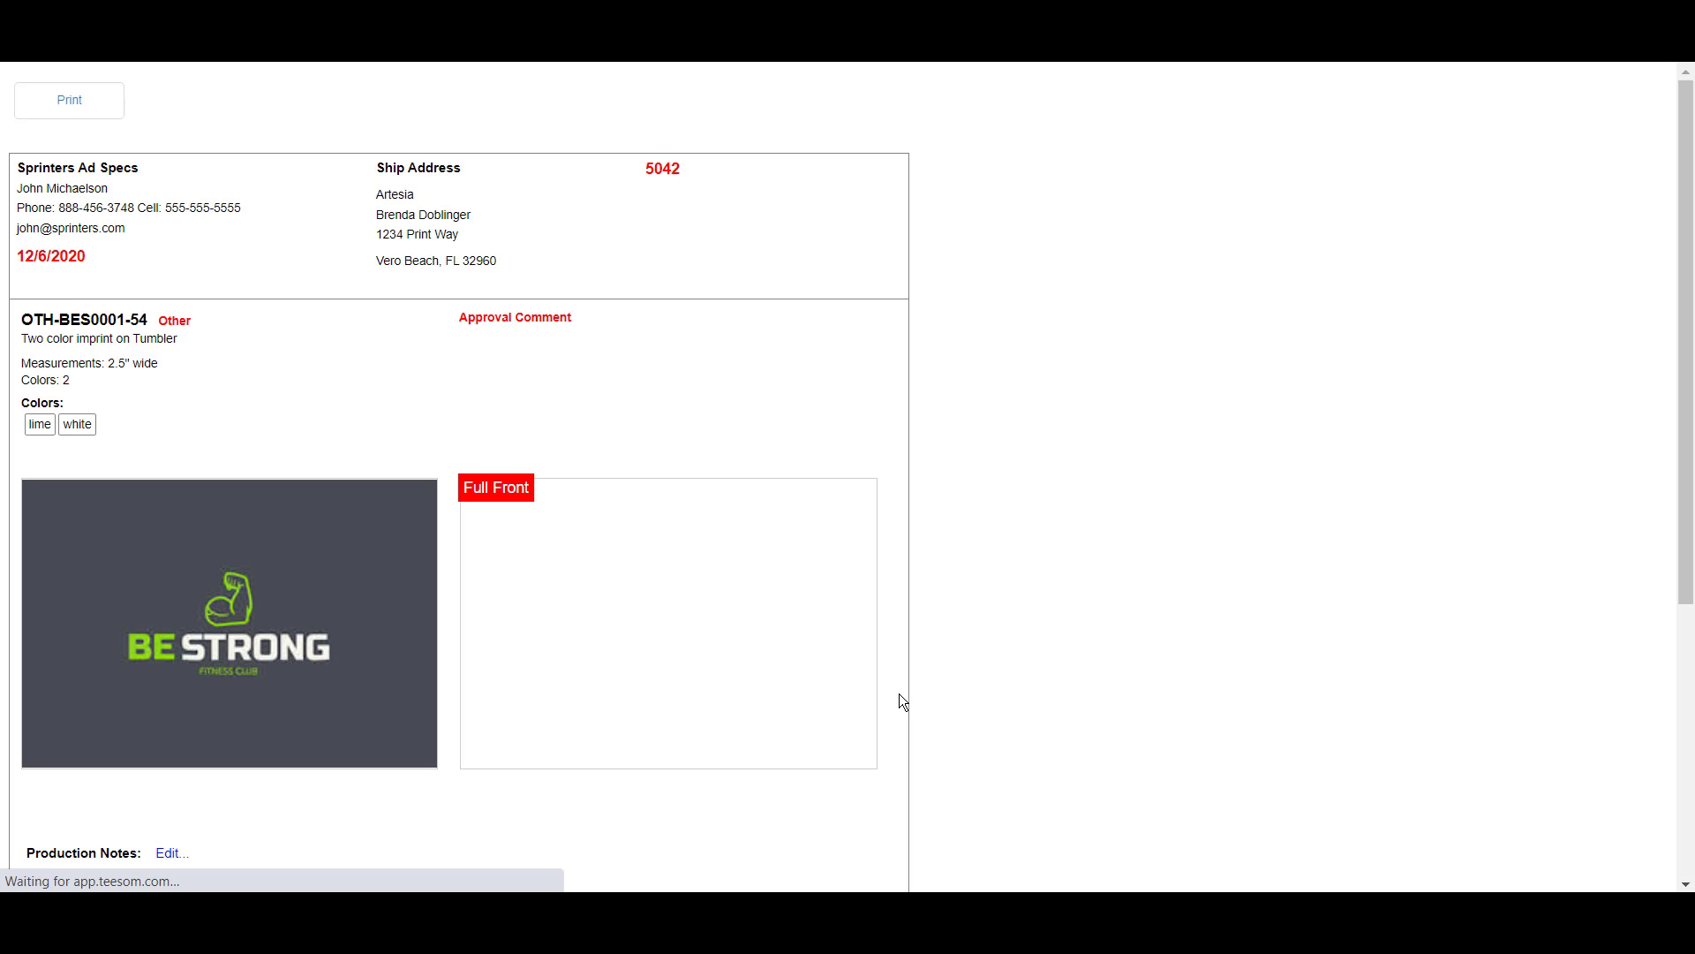
{"action": "scroll", "coordinate": [469, 653], "scroll_direction": "down", "scroll_amount": 3}
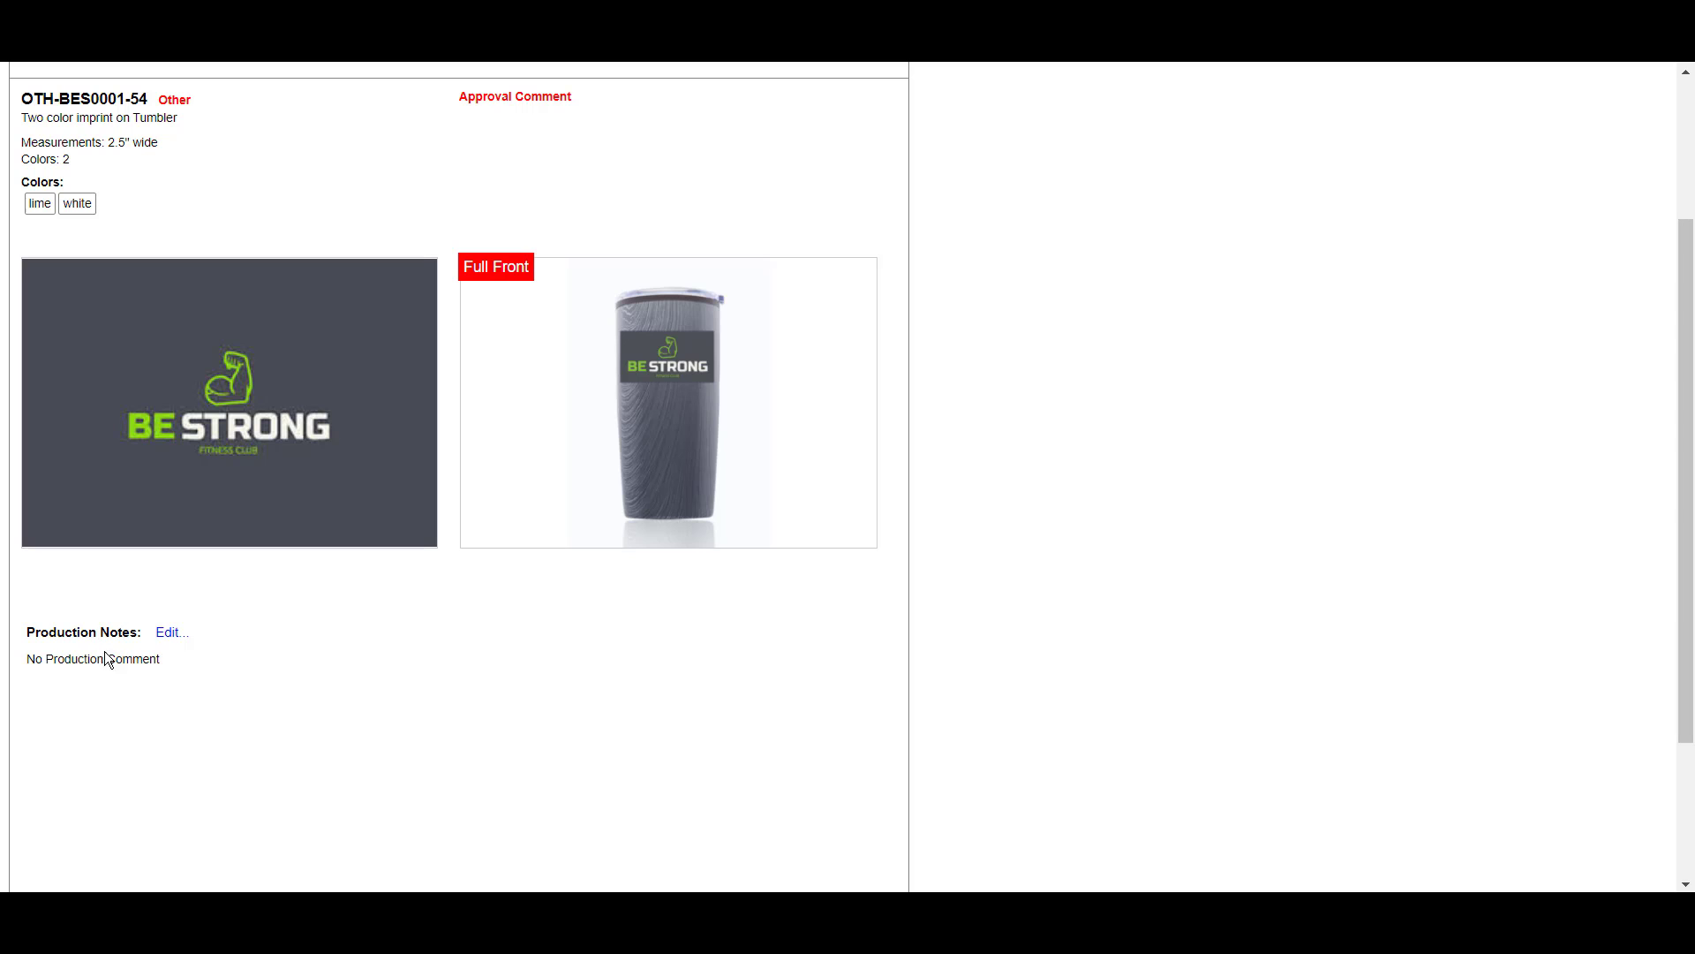
{"action": "left_click", "coordinate": [169, 633]}
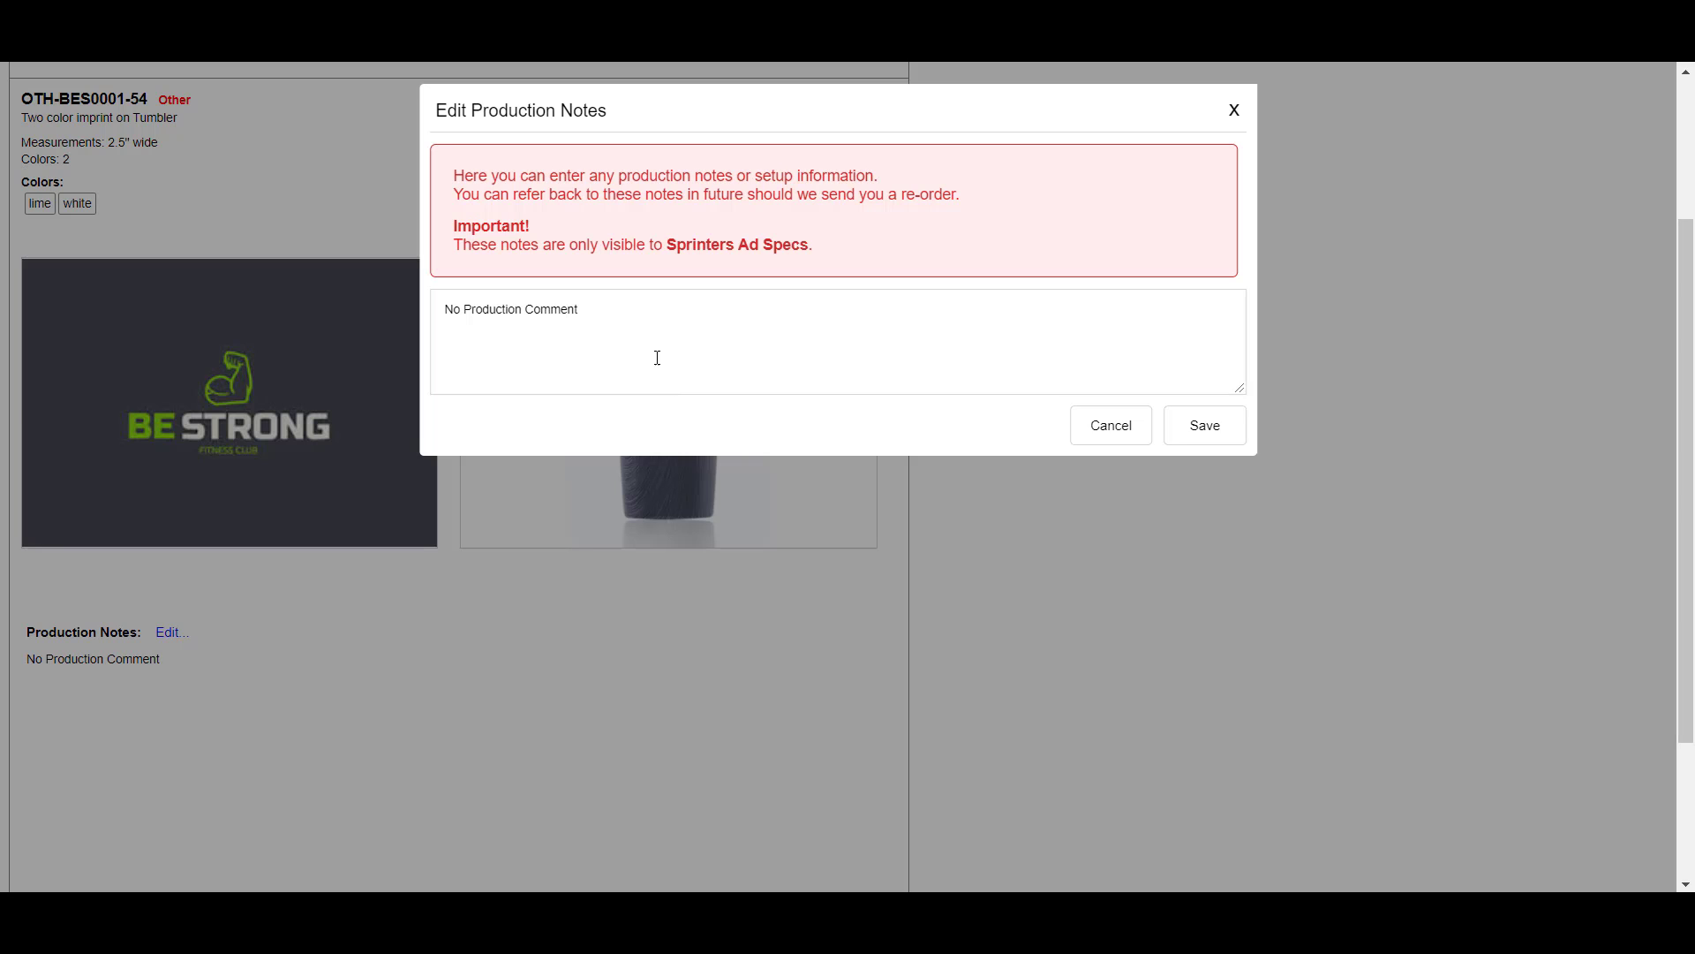
- Save notes: 'This is a re-order of PO 1234 (4/20)' and 'Please package with lids on before adding to individualized boxes'
{"action": "left_click_drag", "start_coordinate": [633, 319], "coordinate": [386, 342]}
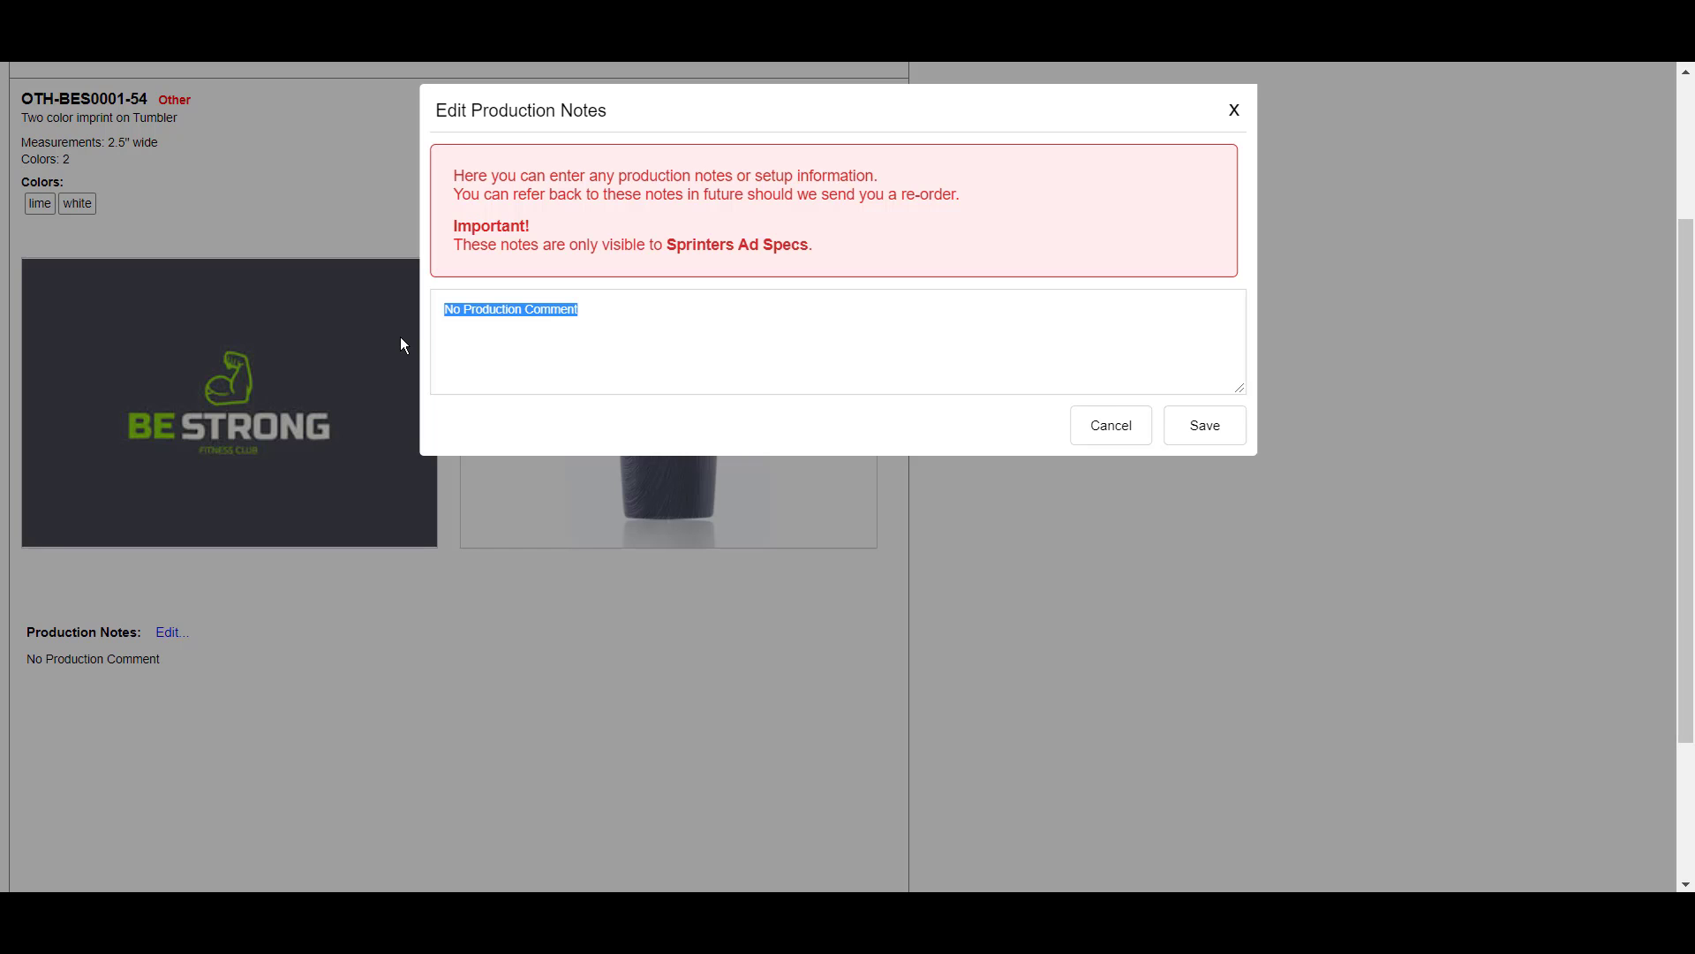
{"action": "type", "text": "This "}
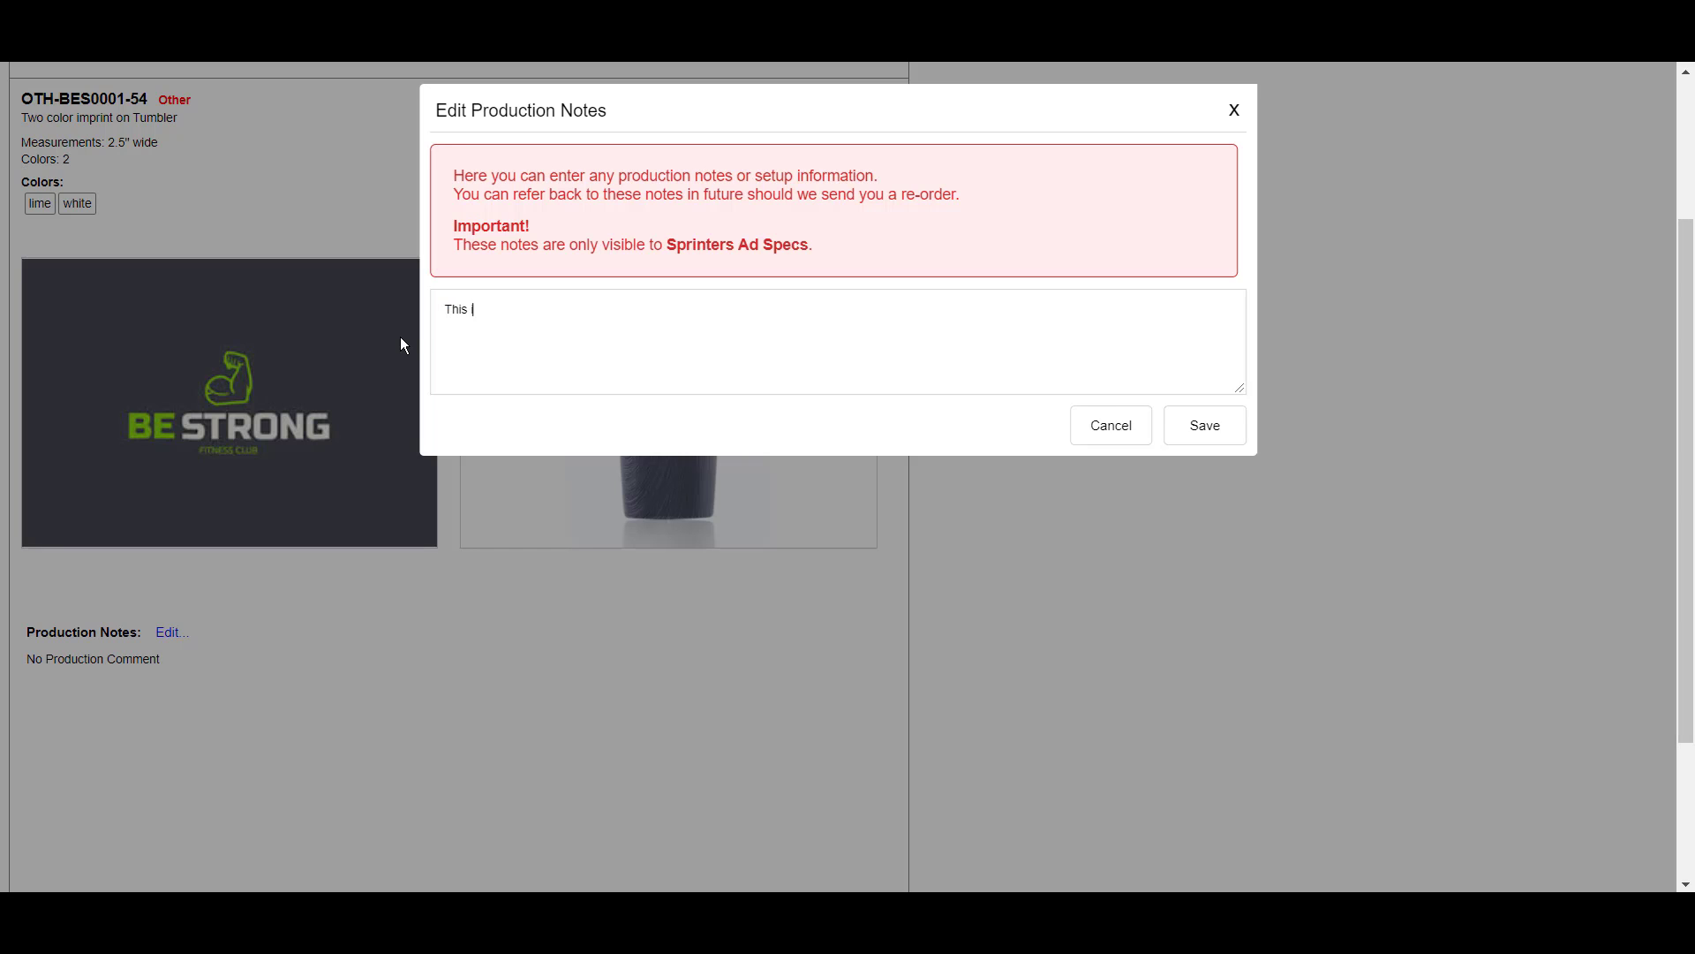
{"action": "type", "text": "is a re"}
{"action": "type", "text": "-order of P"}
{"action": "type", "text": "O 1234"}
{"action": "type", "text": " (4"}
{"action": "type", "text": "/20)4"}
{"action": "type", "text": "Please package with lids on"}
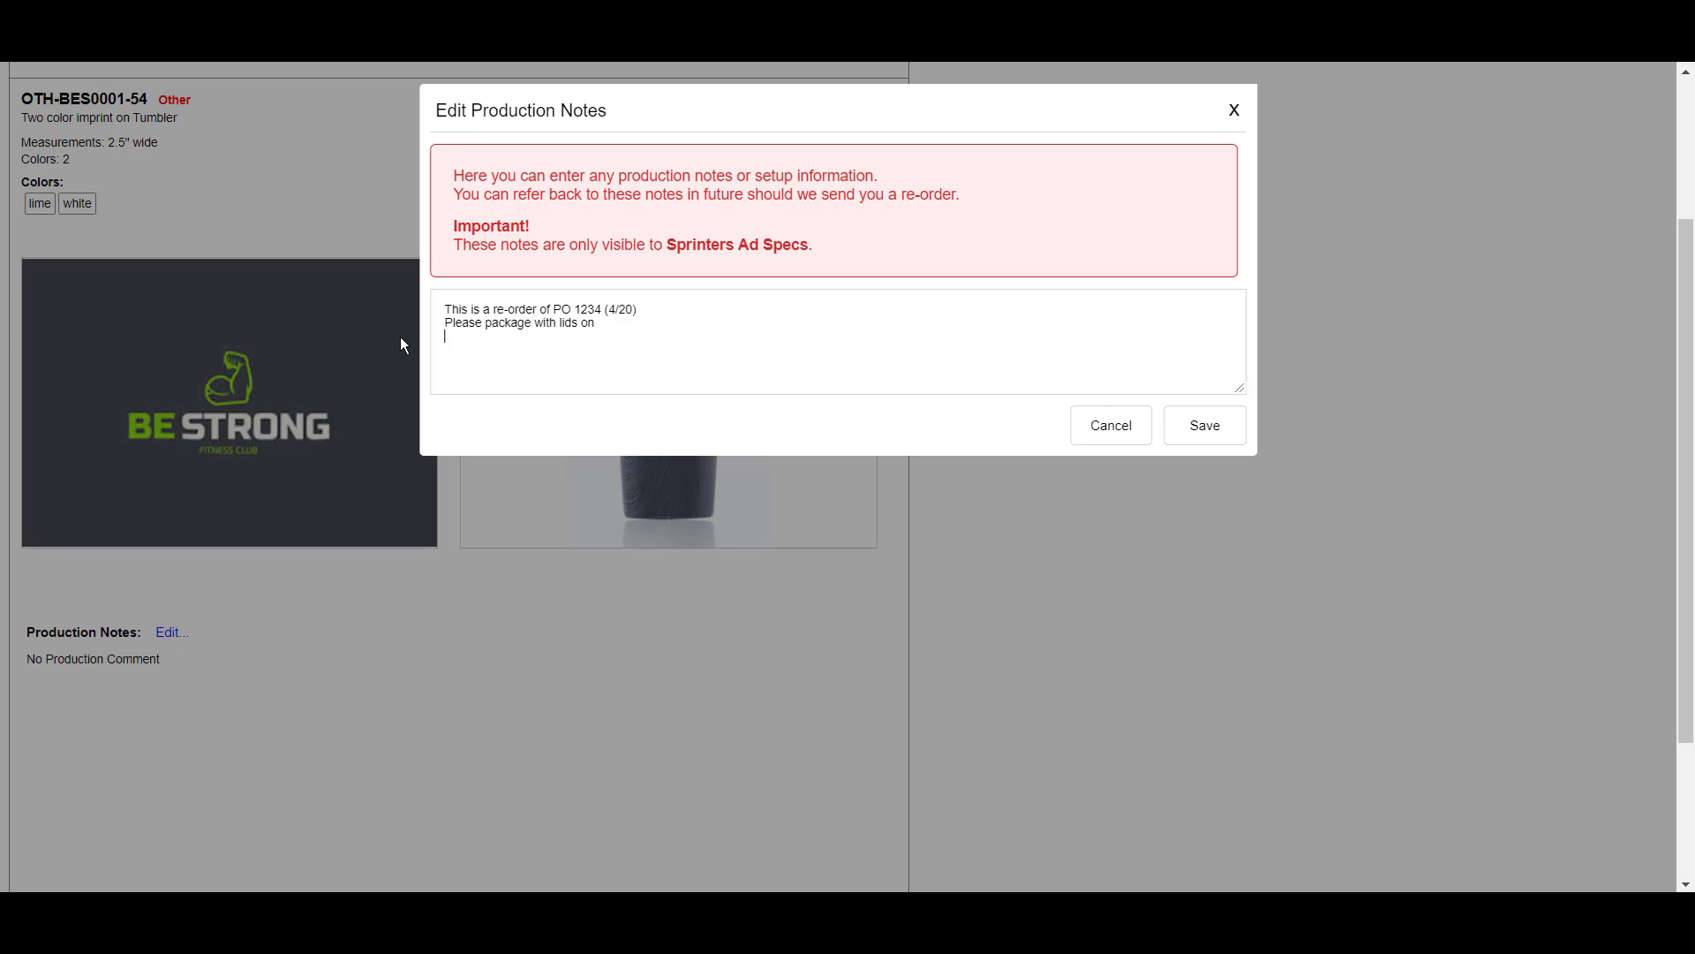
{"action": "key", "text": "BackSpace"}
{"action": "type", "text": "before adding to individualized bo"}
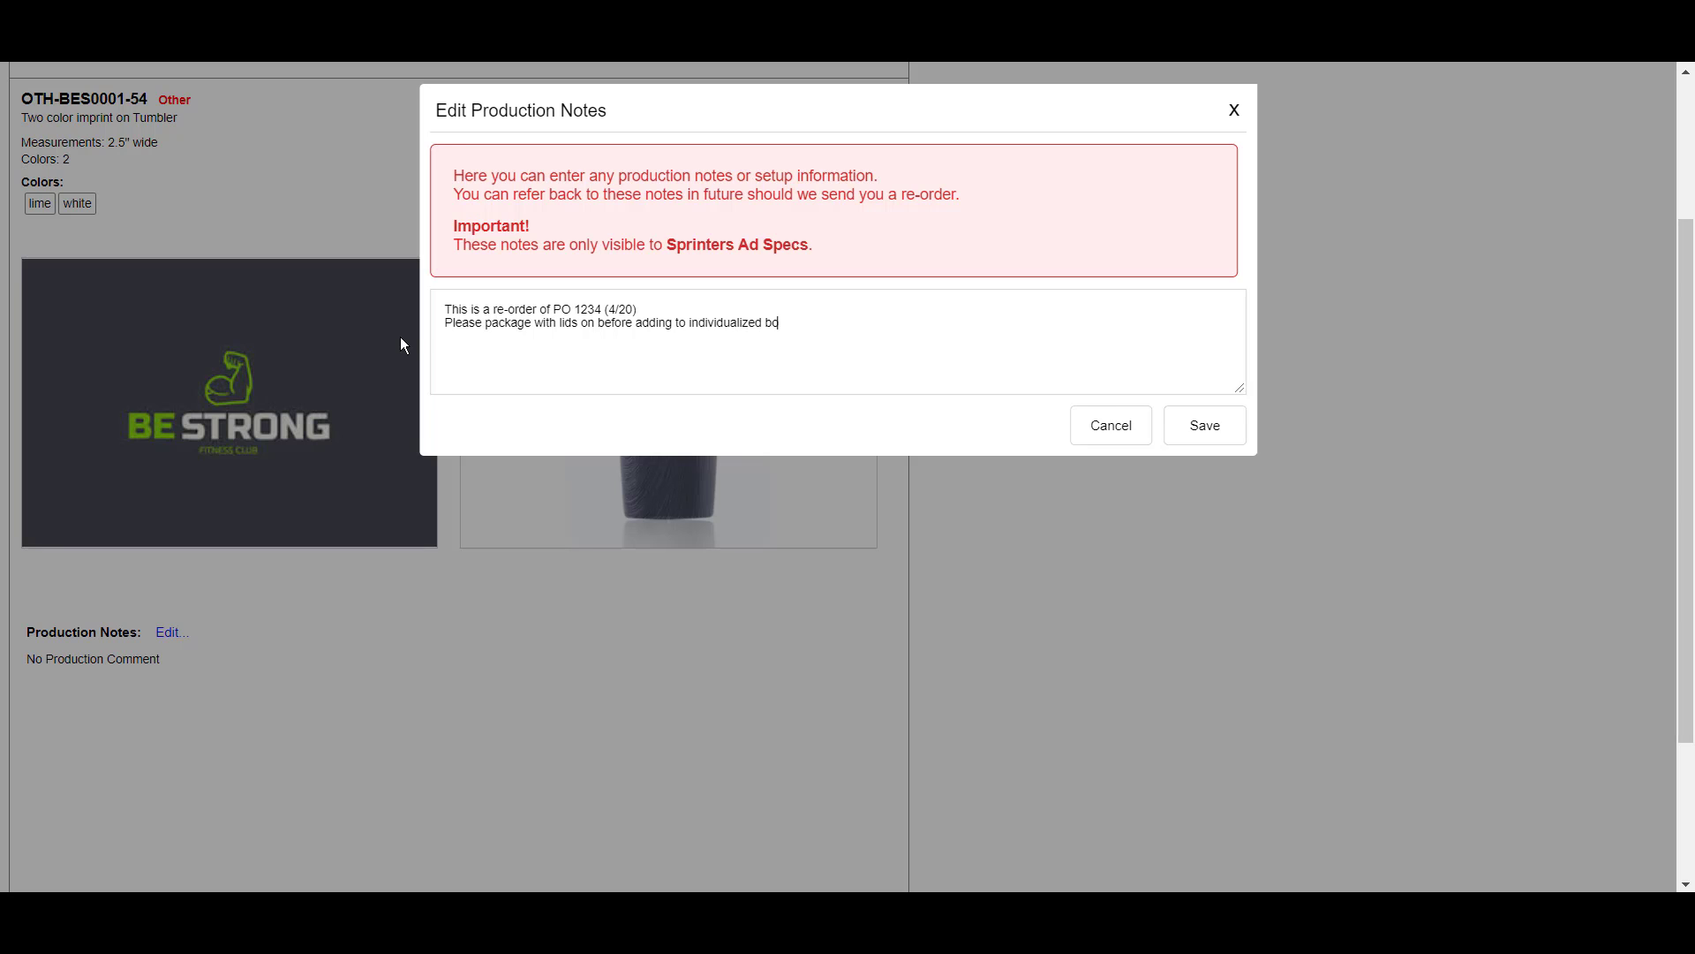
{"action": "type", "text": "xes"}
{"action": "left_click", "coordinate": [1208, 428]}
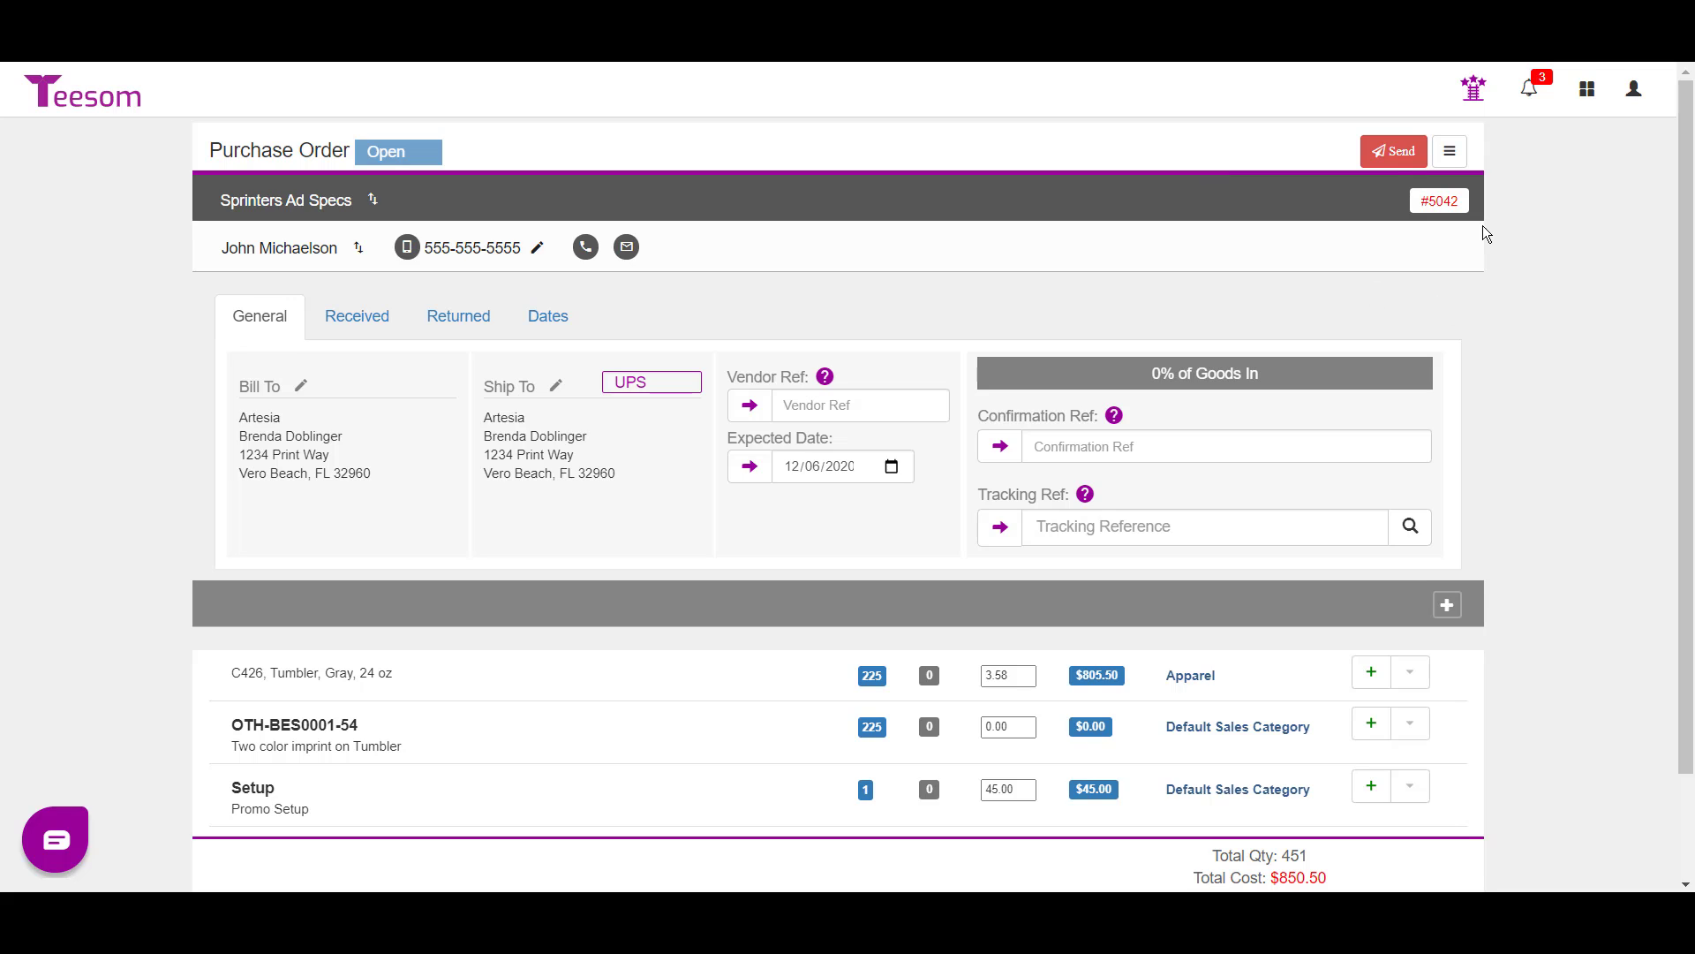
- Email the purchase order link to the supplier
{"action": "left_click", "coordinate": [1392, 156]}
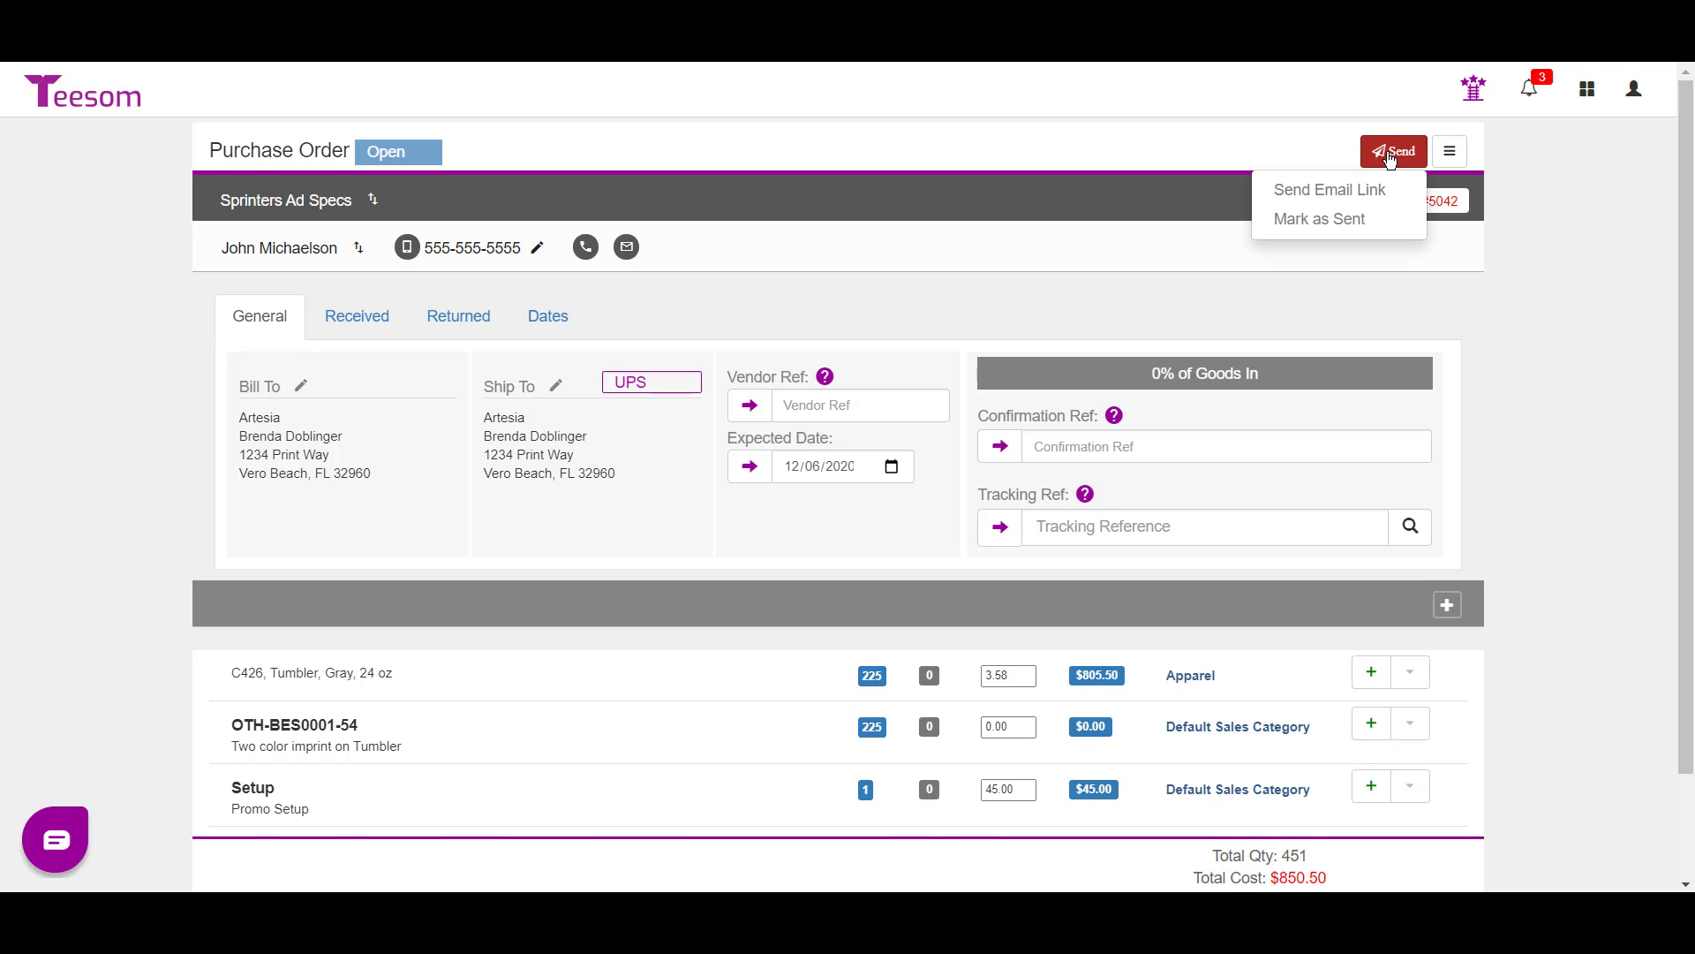
{"action": "left_click", "coordinate": [1330, 192]}
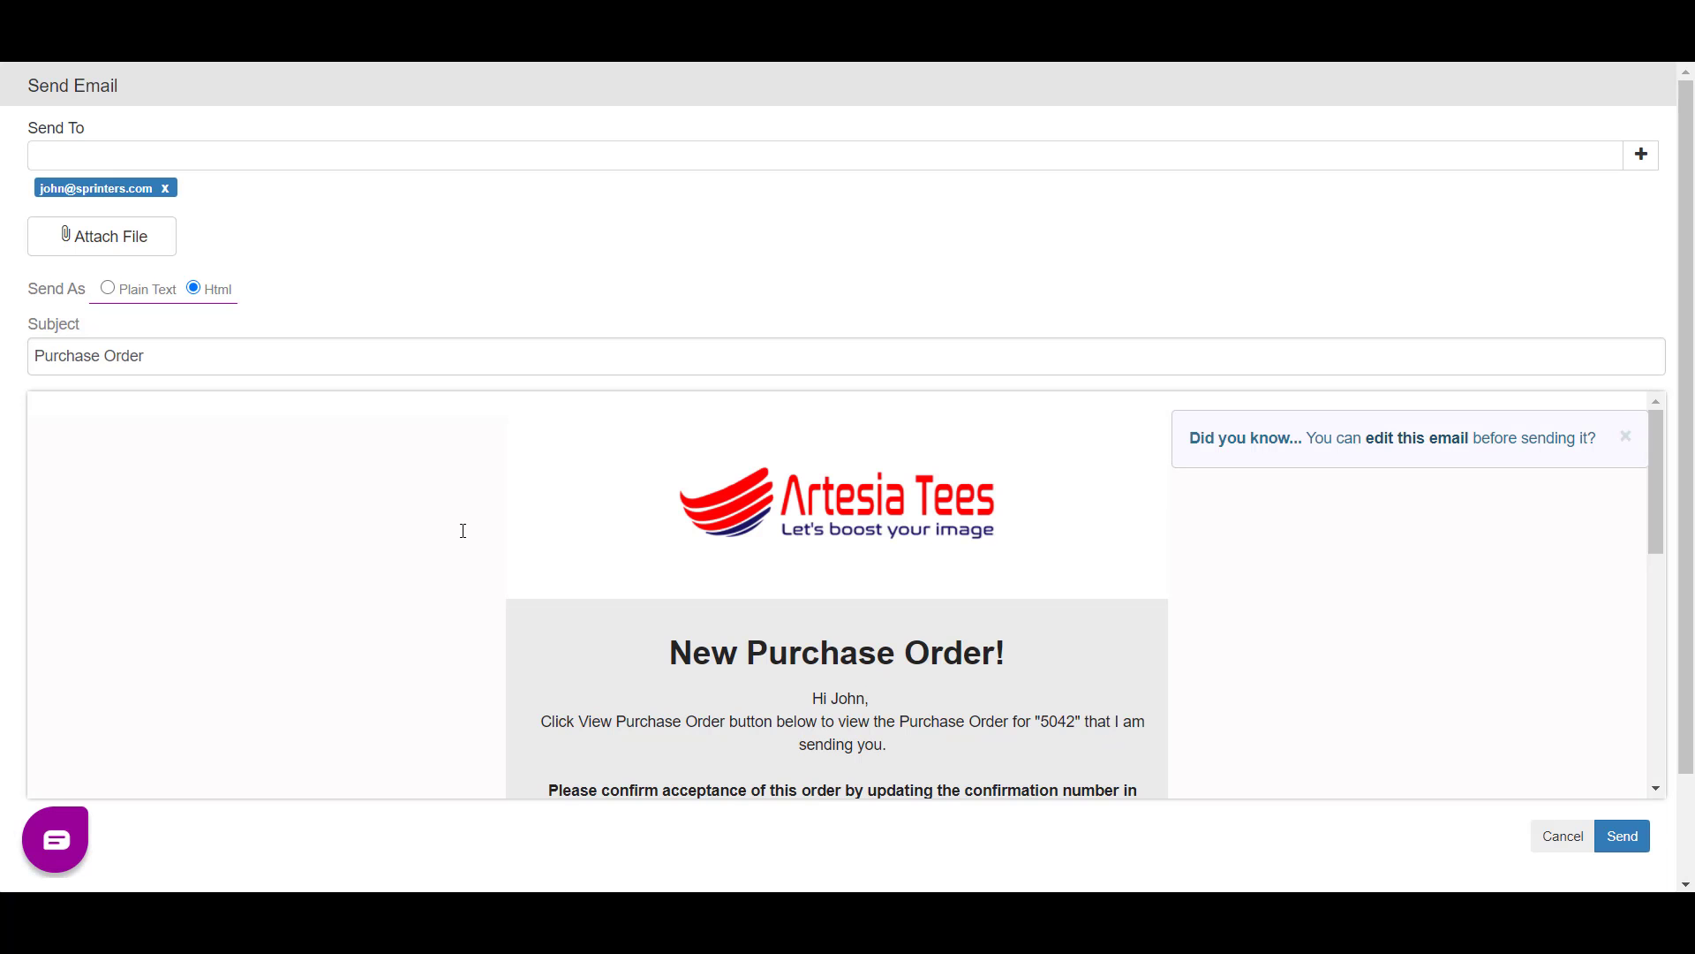
{"action": "scroll", "coordinate": [712, 459], "scroll_direction": "down", "scroll_amount": 3}
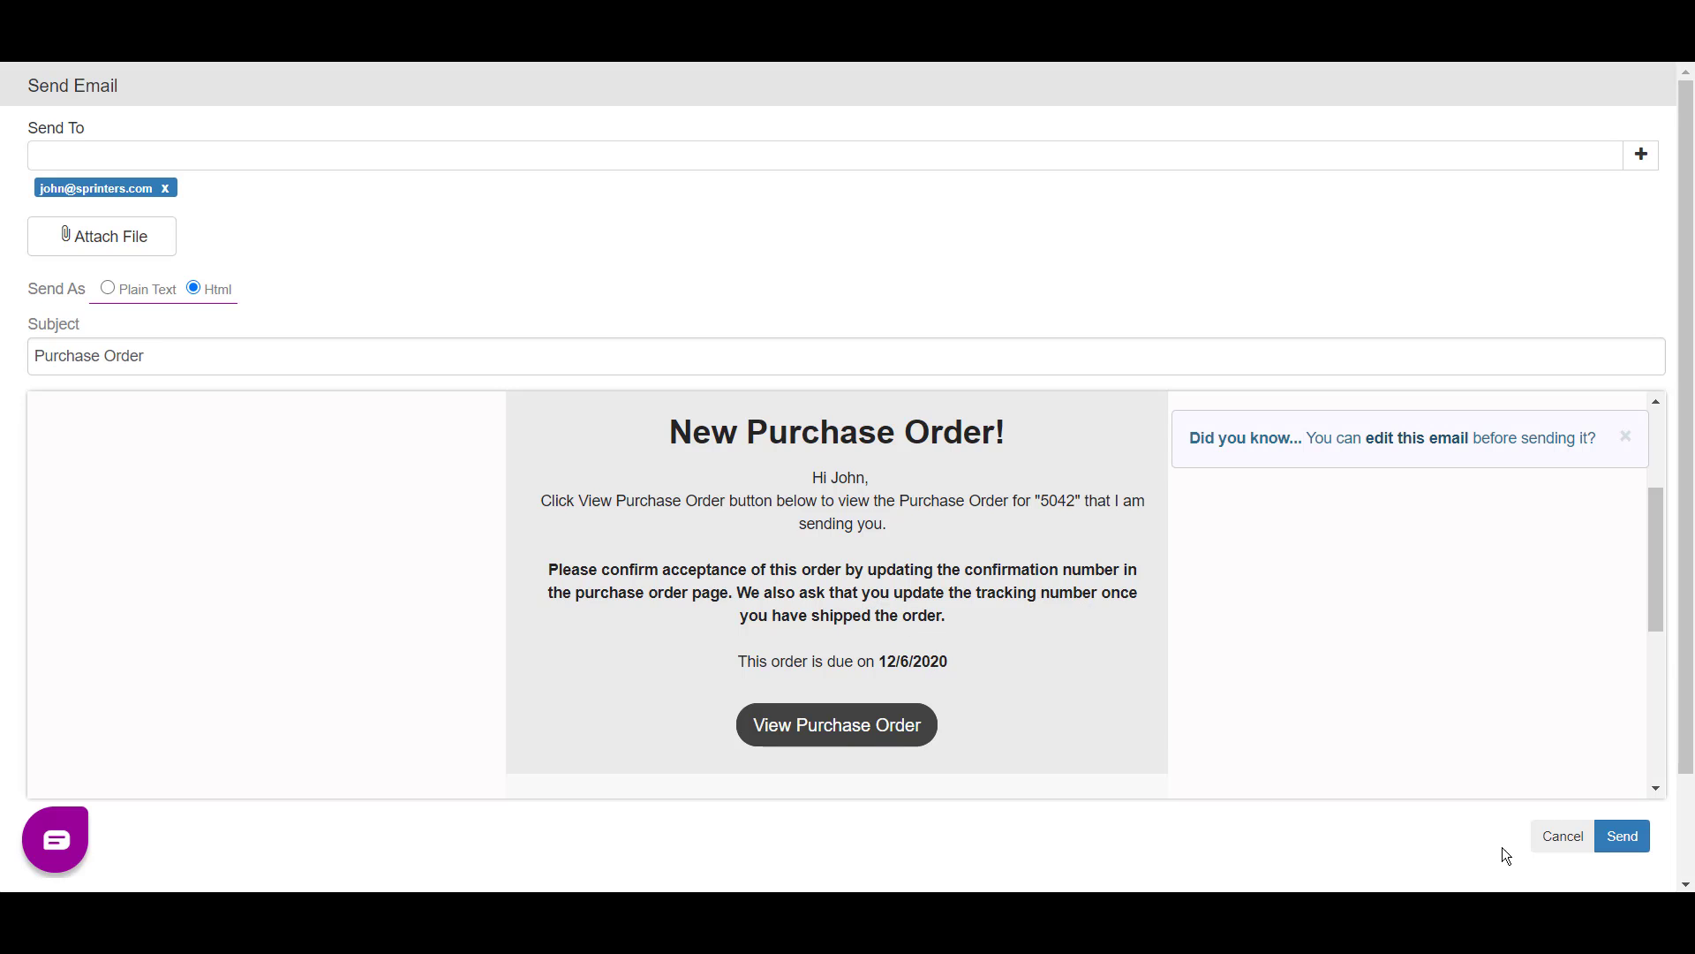
{"action": "left_click", "coordinate": [1621, 837]}
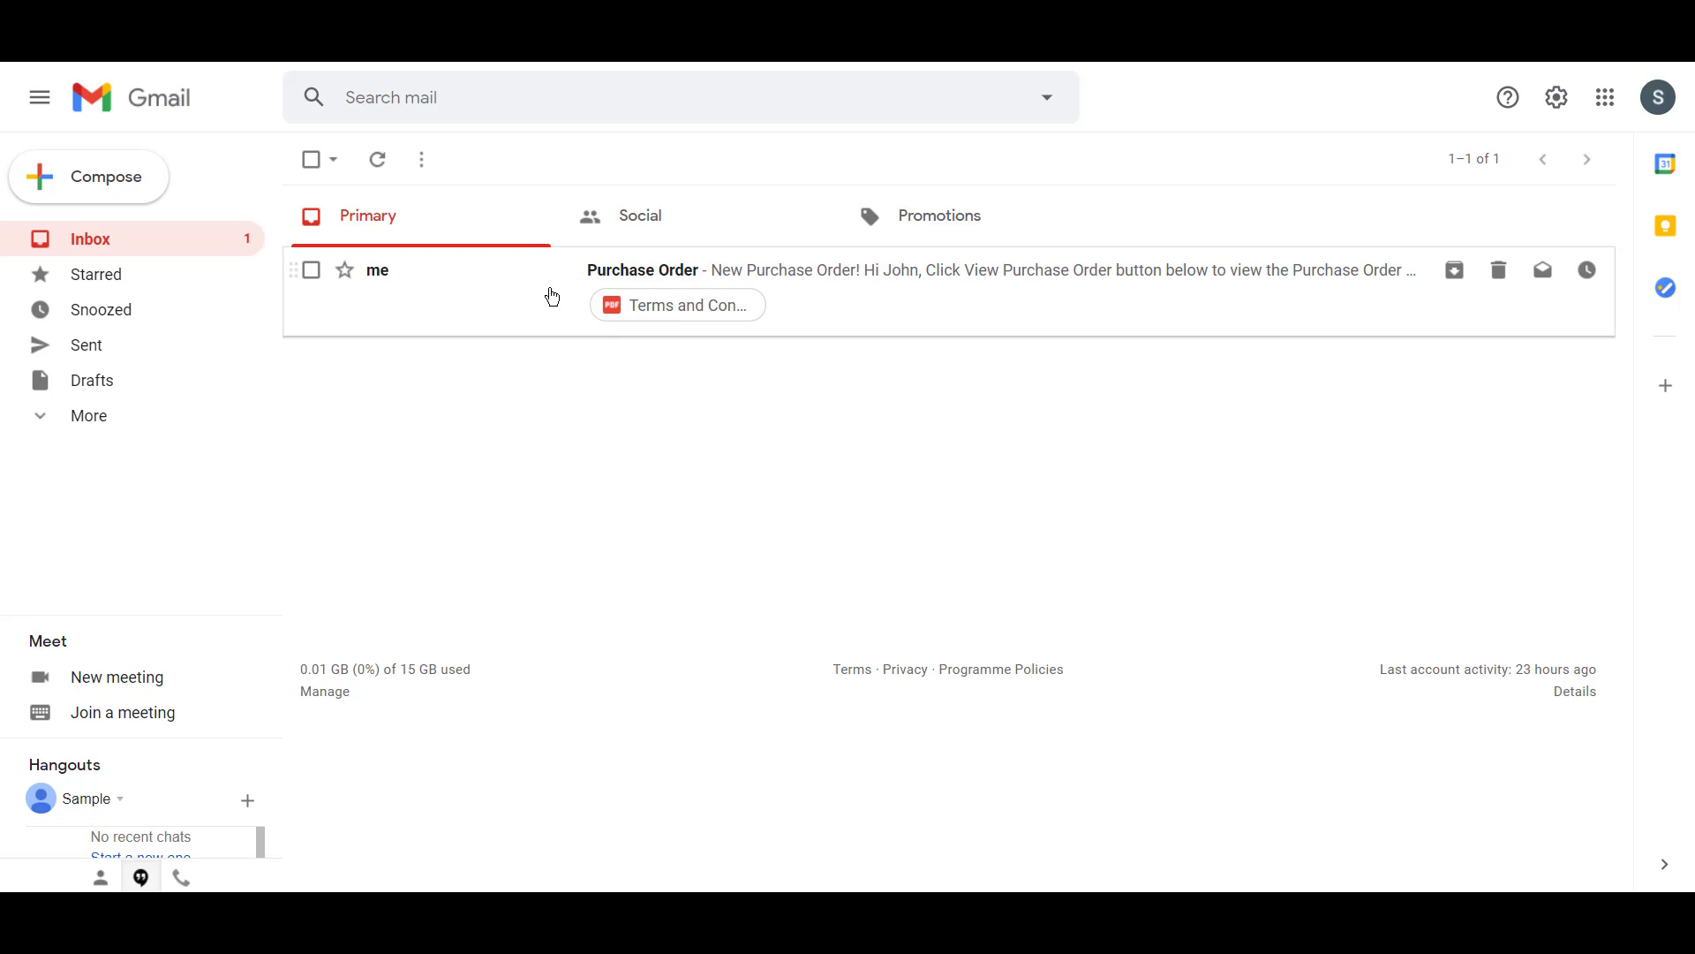
- Open the received purchase order email and follow its View Purchase Order link
{"action": "left_click", "coordinate": [637, 278]}
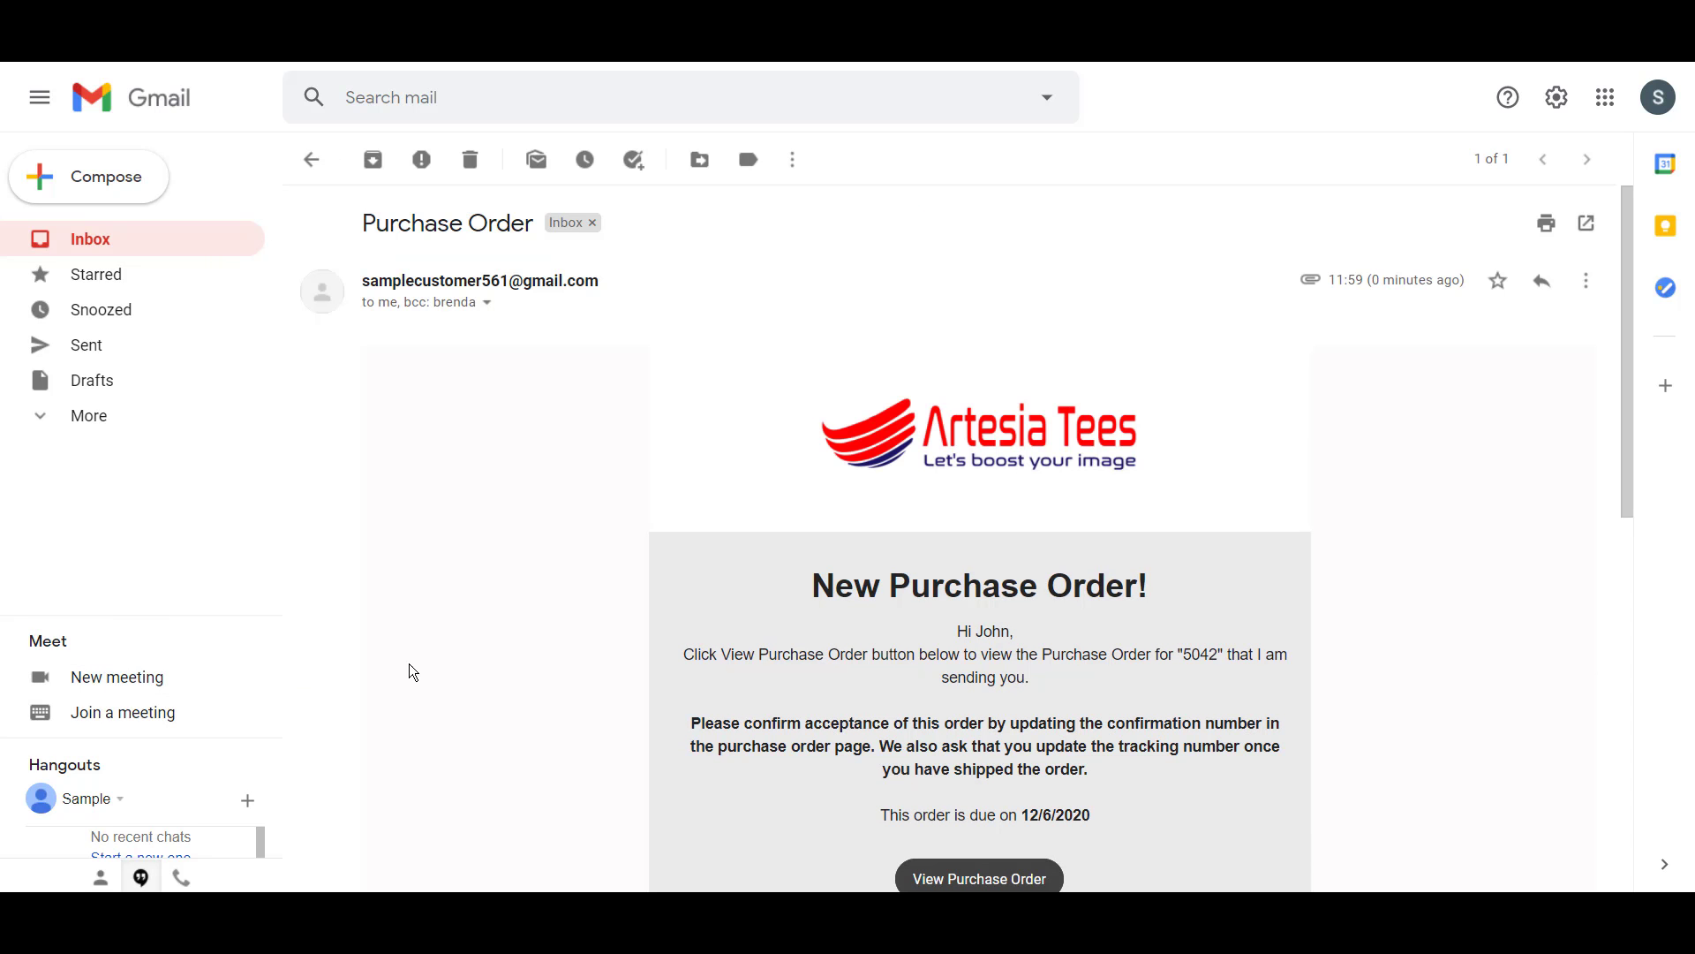
{"action": "scroll", "coordinate": [1165, 459], "scroll_direction": "down", "scroll_amount": 3}
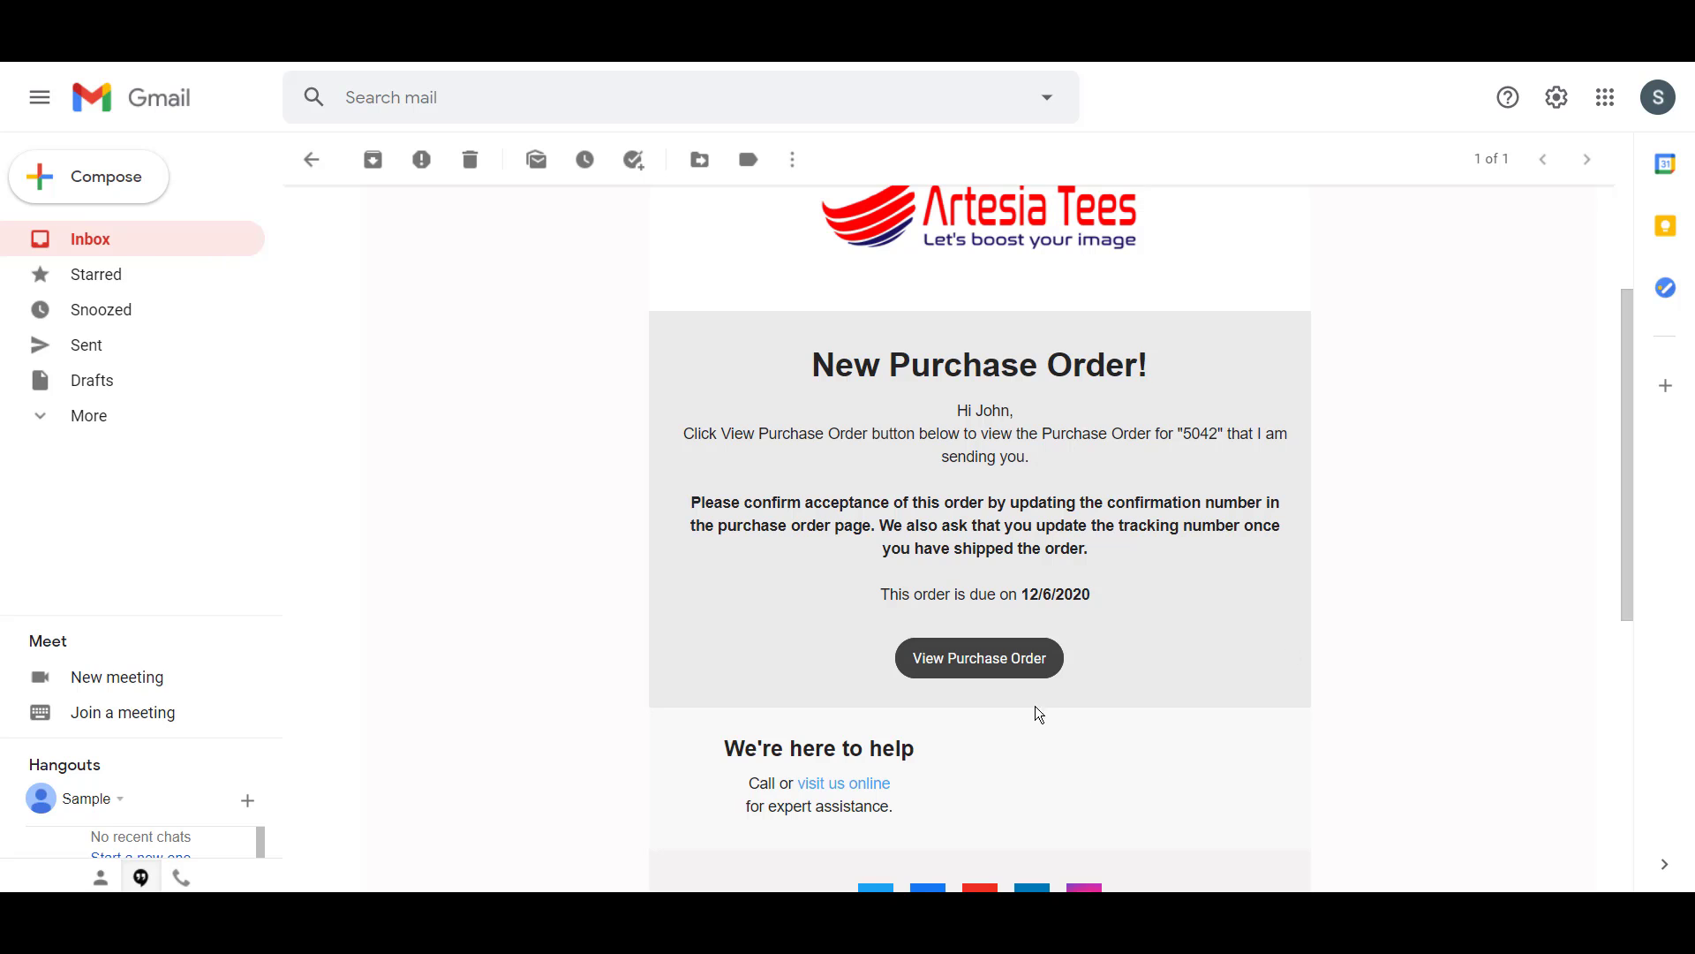
{"action": "left_click", "coordinate": [1009, 664]}
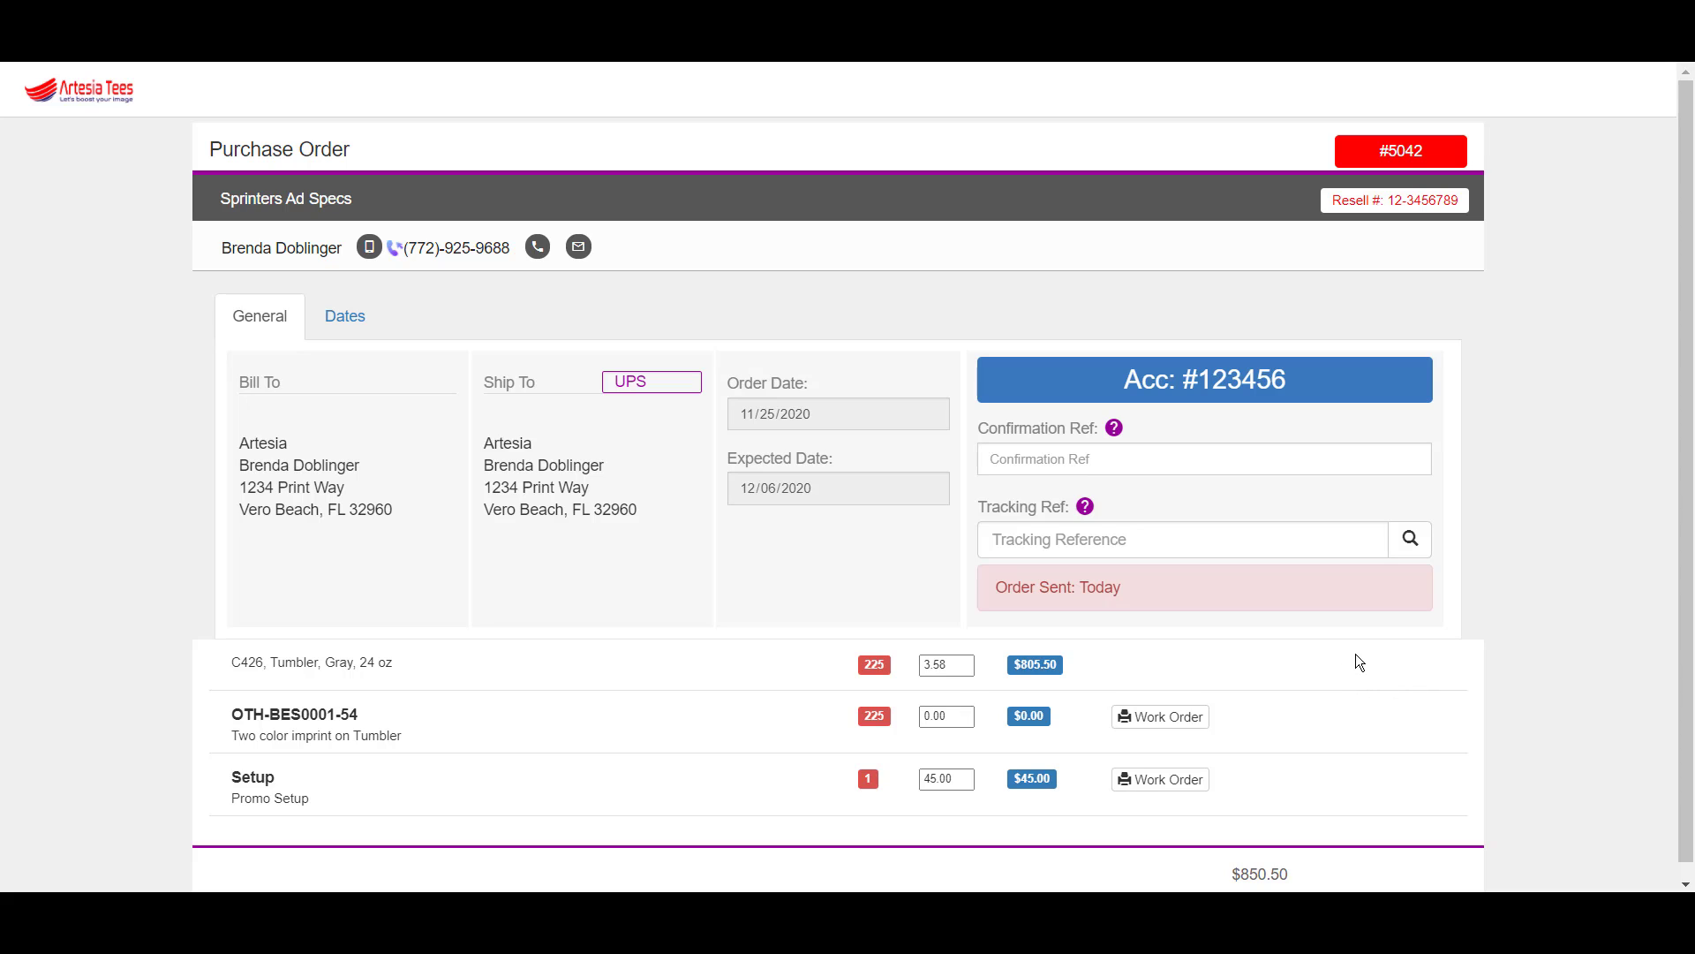
- Open the OTH-BES0001-54 work order and scroll to its BE STRONG artwork and production notes
{"action": "left_click", "coordinate": [1162, 721]}
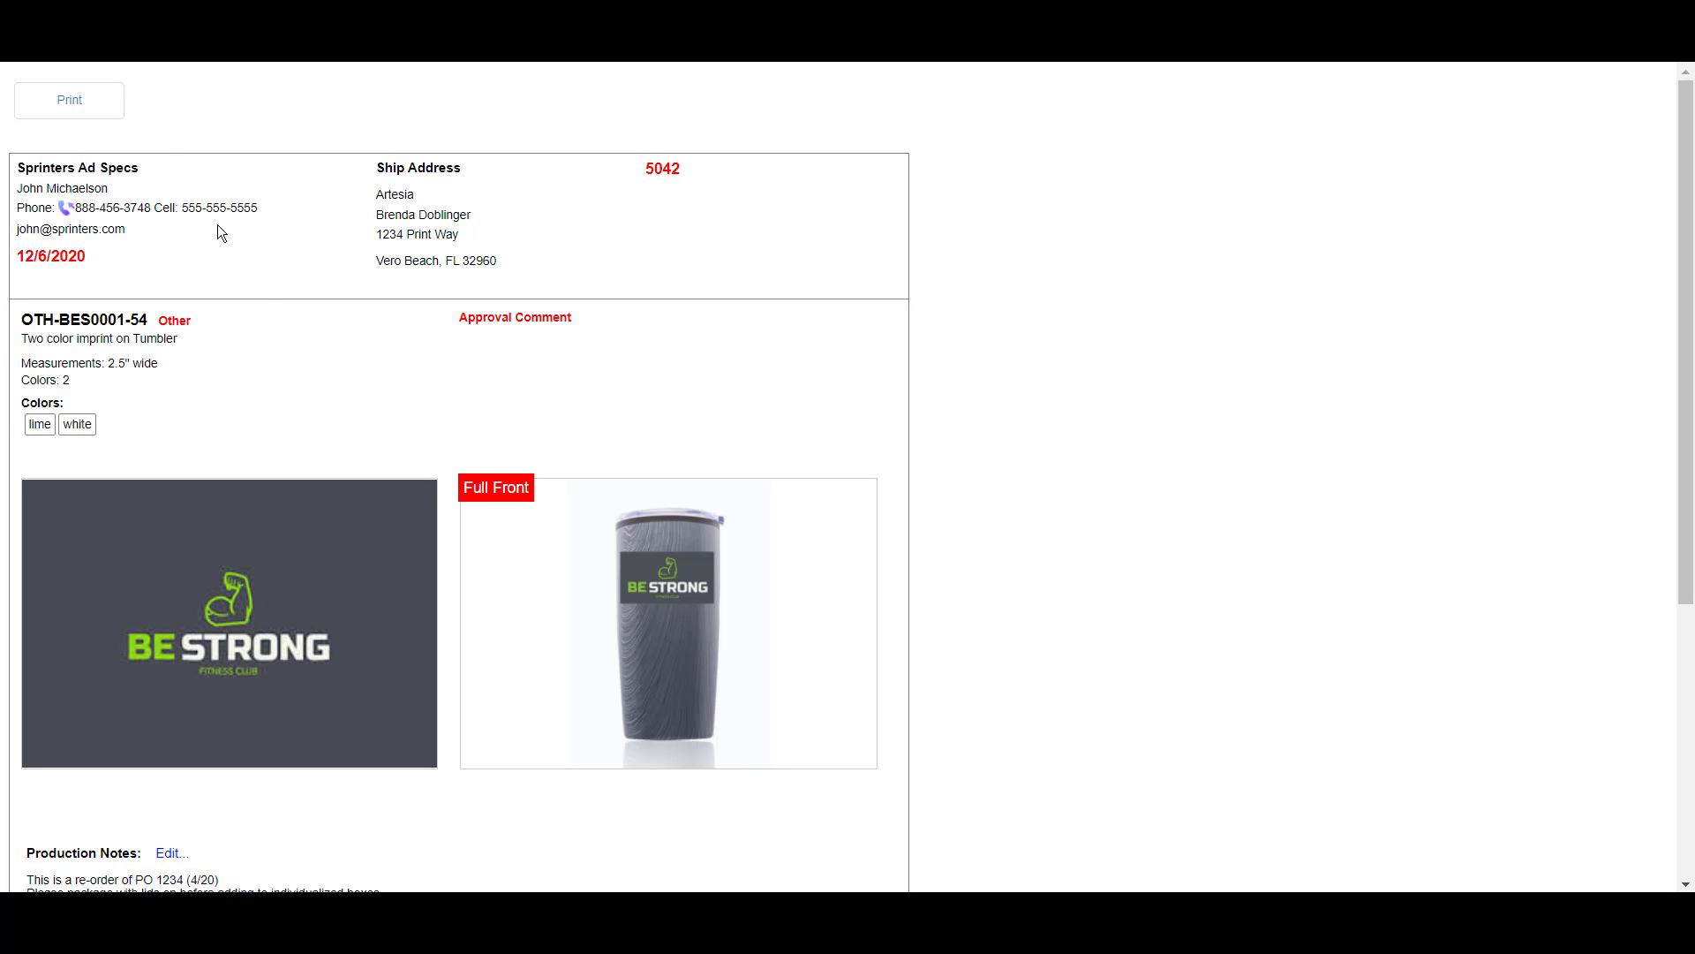
{"action": "scroll", "coordinate": [184, 482], "scroll_direction": "down", "scroll_amount": 3}
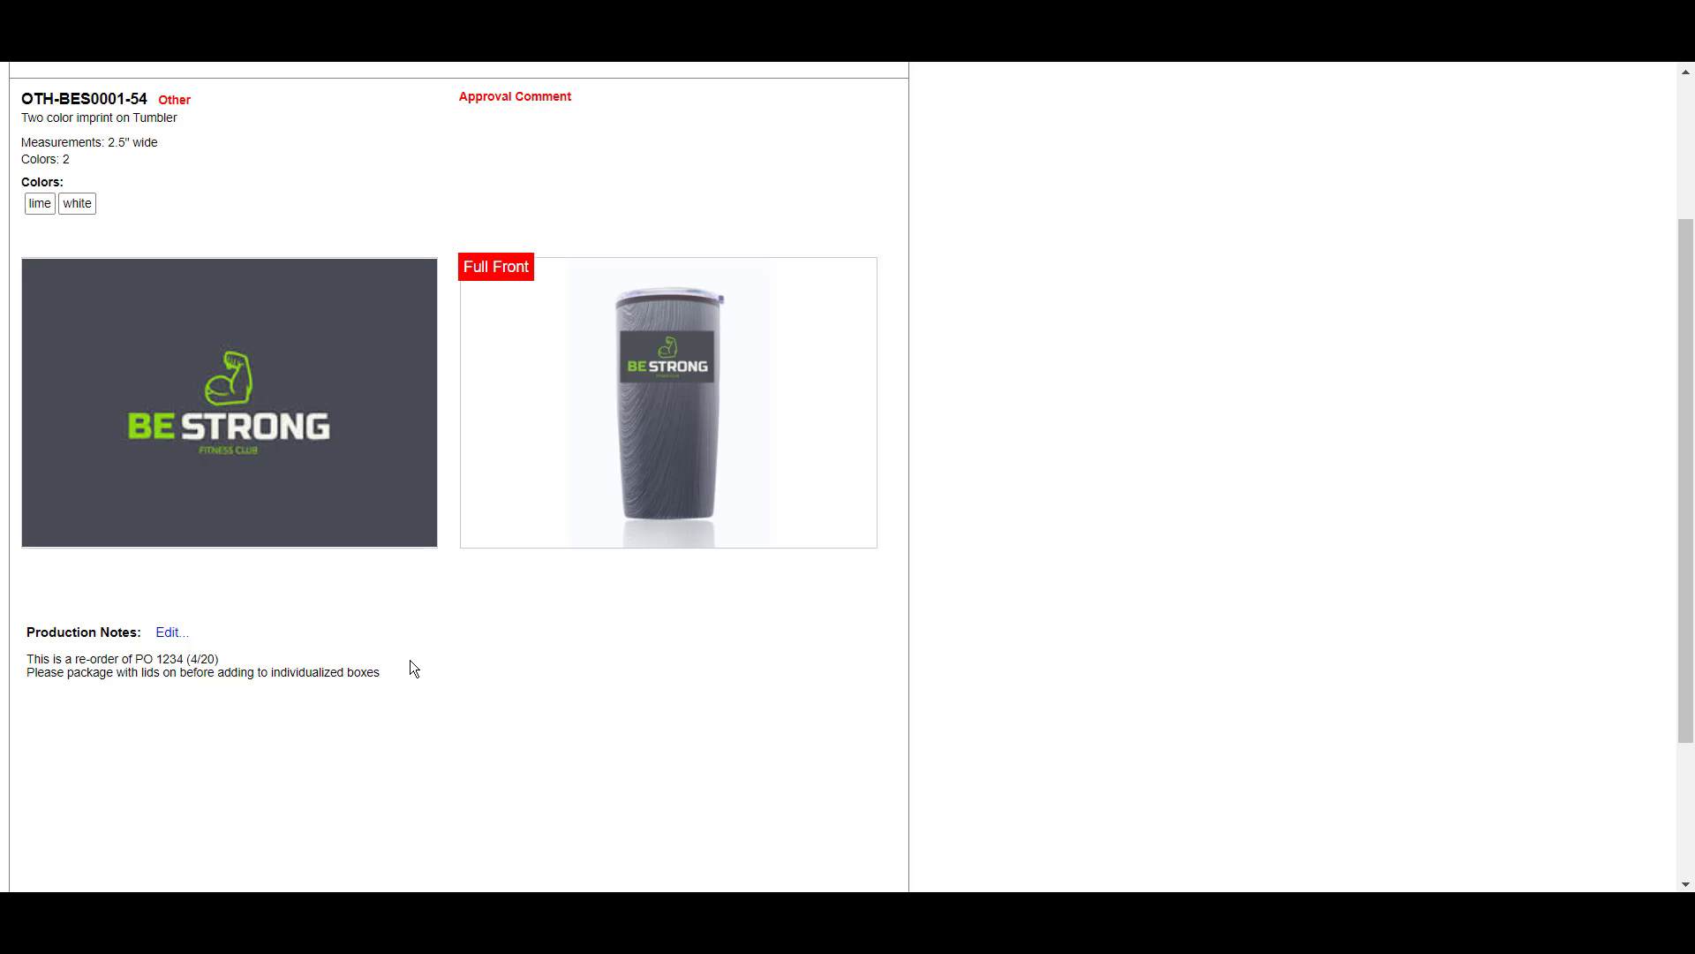
- Append 'Notes by Vendor can also be typed here' on a new line and save
{"action": "left_click", "coordinate": [169, 633]}
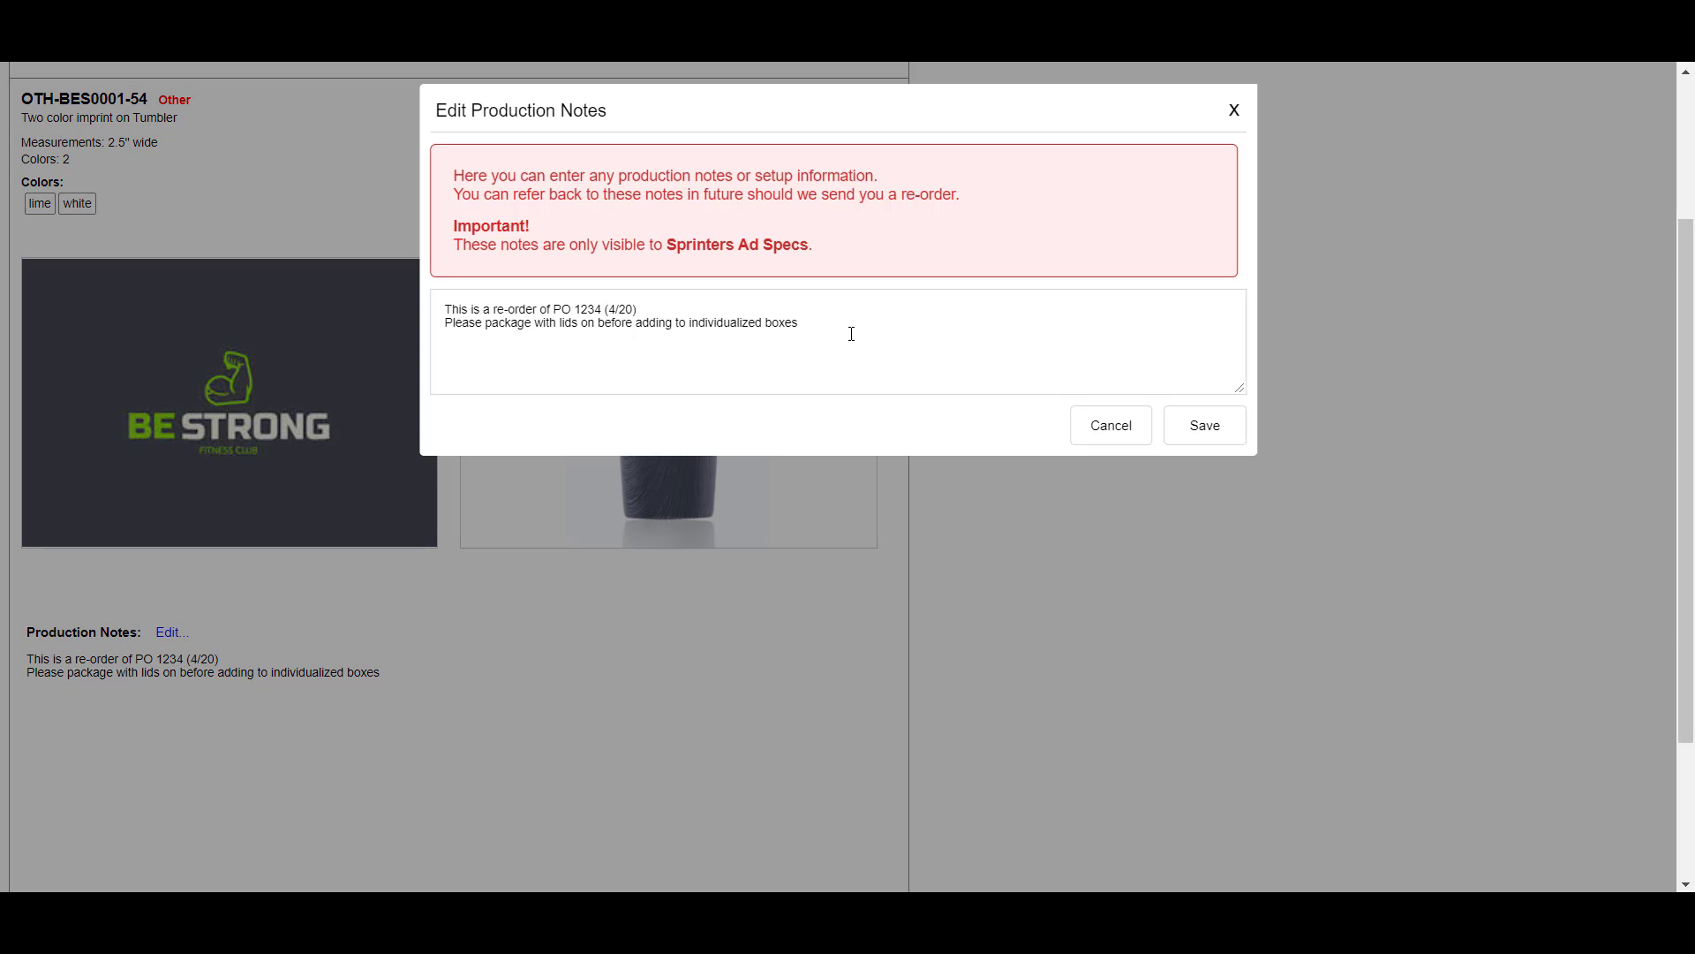
{"action": "key", "text": "Return"}
{"action": "type", "text": "Notes by Vendor can also be typed here"}
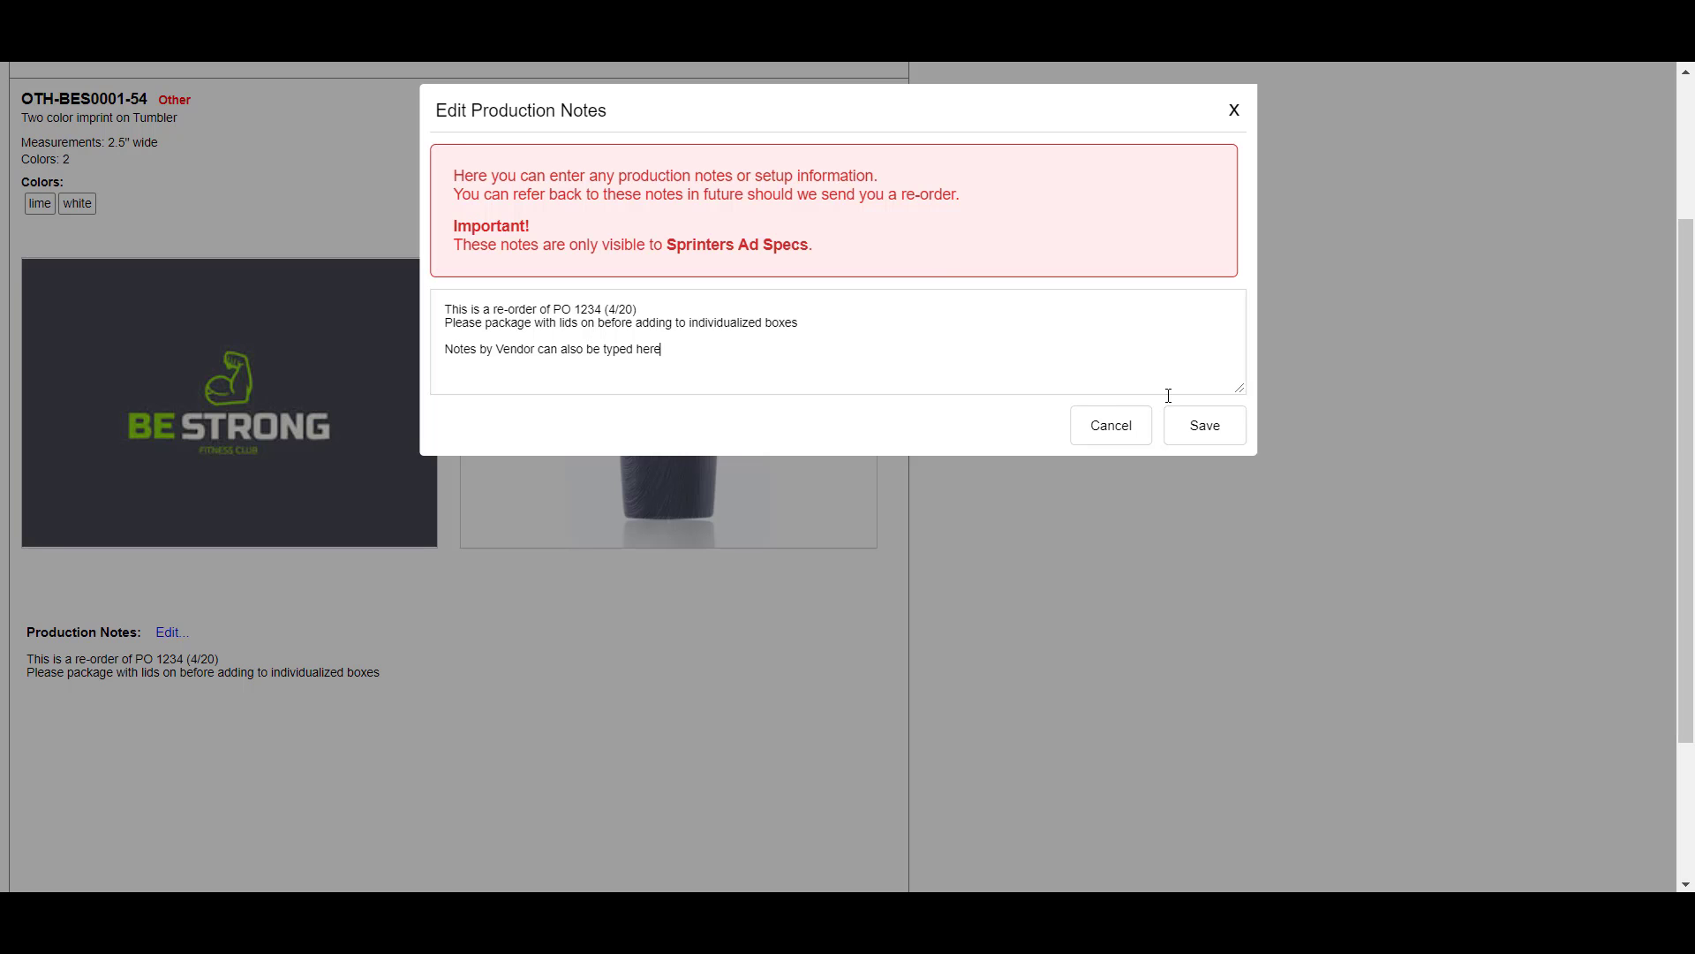
{"action": "left_click", "coordinate": [1206, 439]}
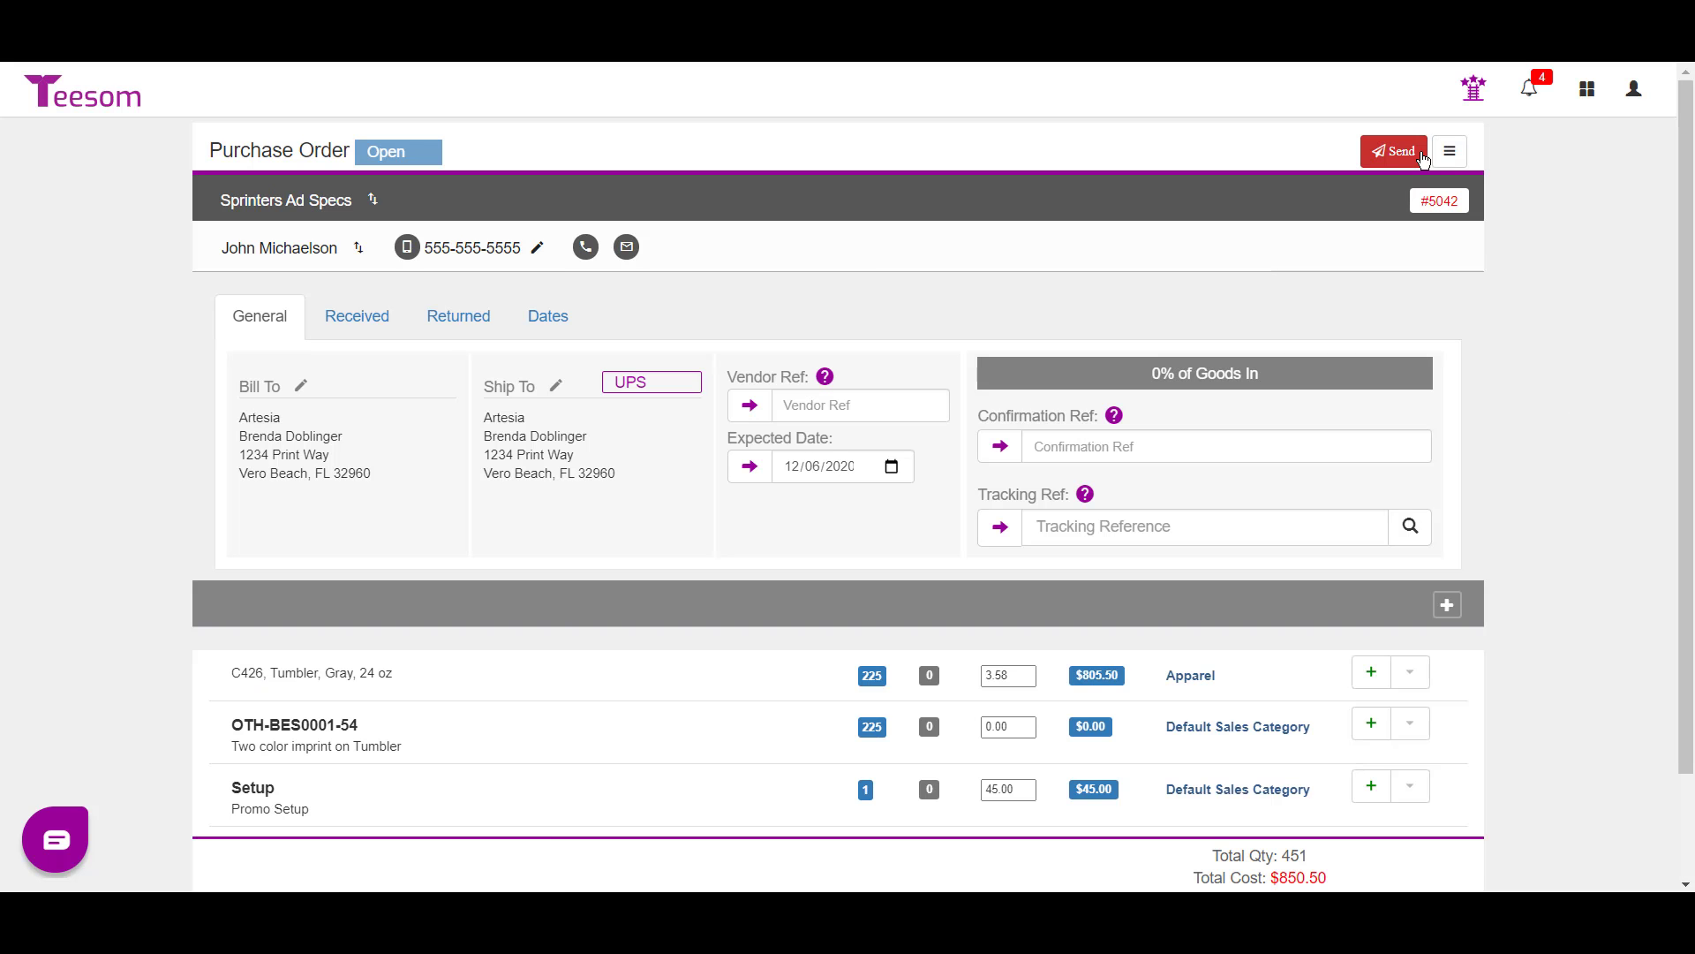
- View the PO as the vendor and open the tumbler imprint's work order notes
{"action": "left_click", "coordinate": [1393, 151]}
{"action": "left_click", "coordinate": [1449, 151]}
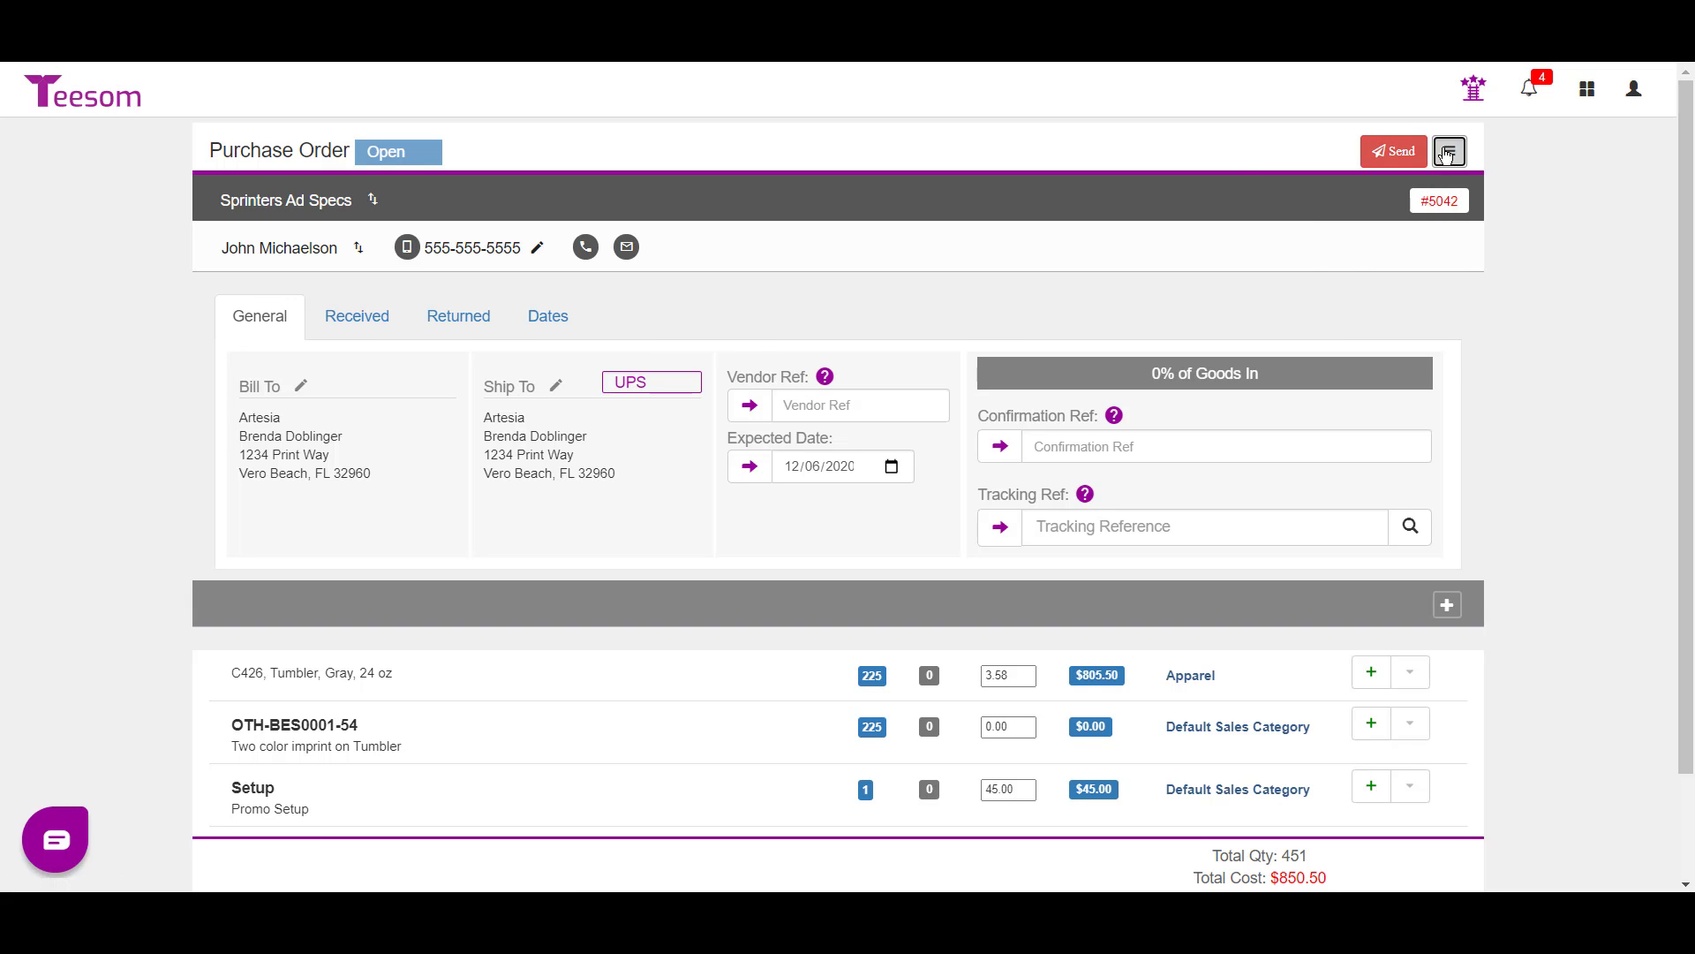
{"action": "left_click", "coordinate": [1383, 250]}
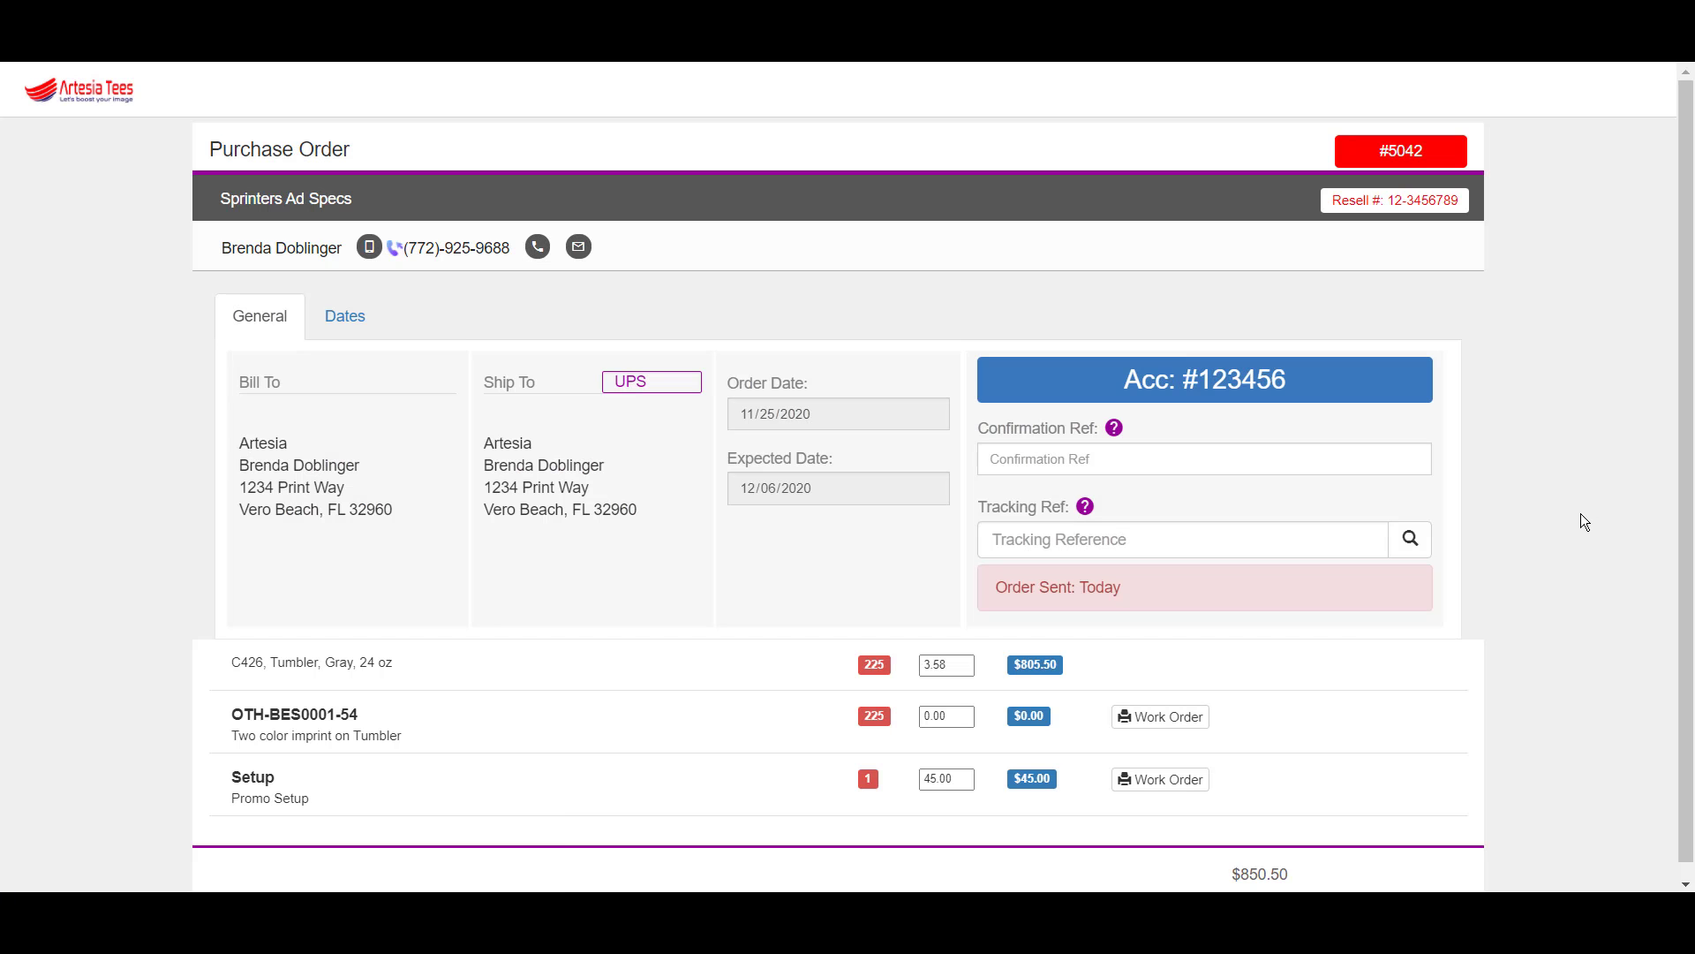
{"action": "left_click", "coordinate": [1125, 781]}
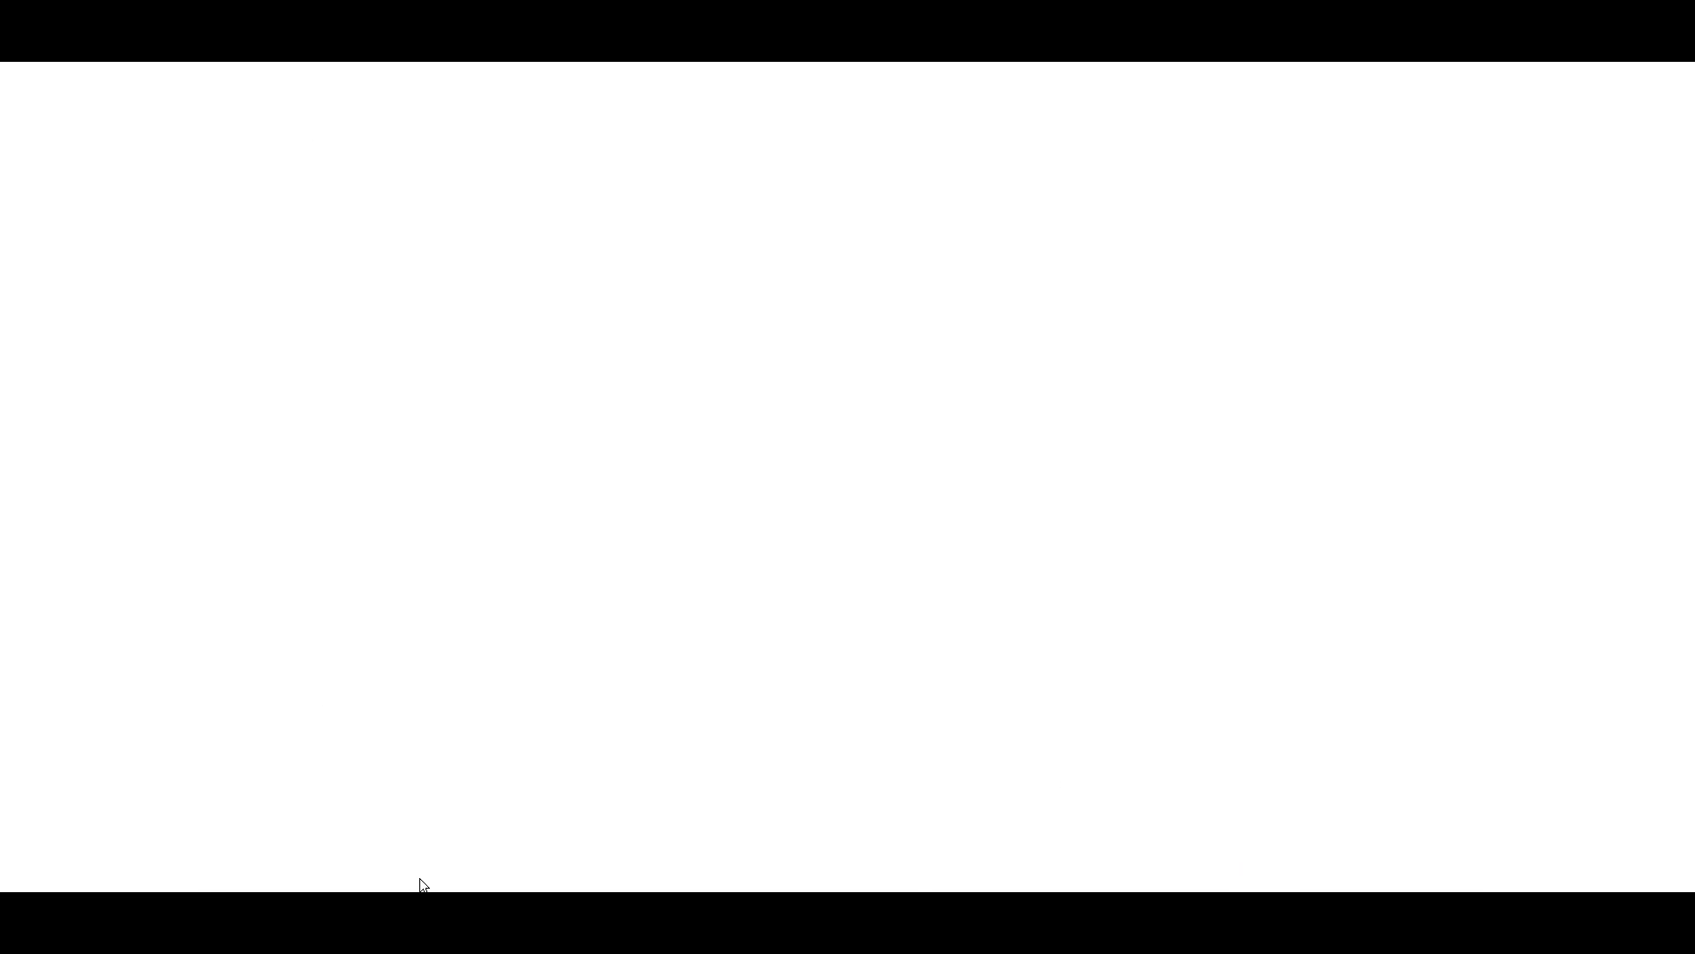
{"action": "scroll", "coordinate": [193, 689], "scroll_direction": "down", "scroll_amount": 3}
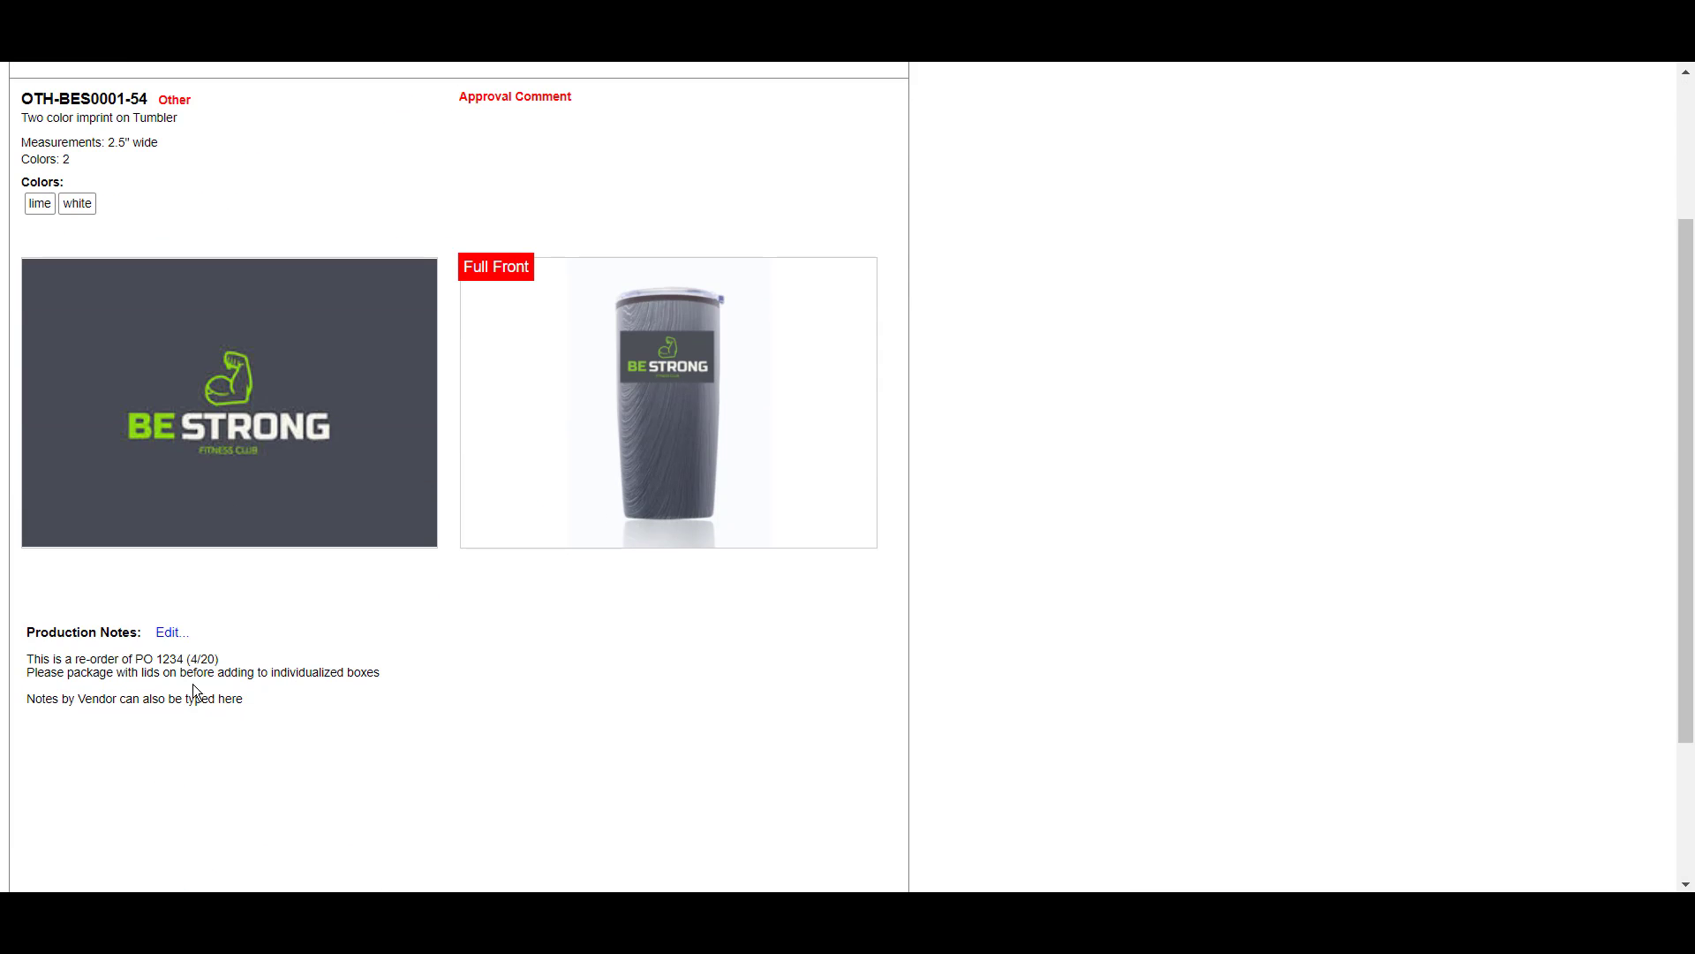
{"action": "scroll", "coordinate": [212, 495], "scroll_direction": "up", "scroll_amount": 3}
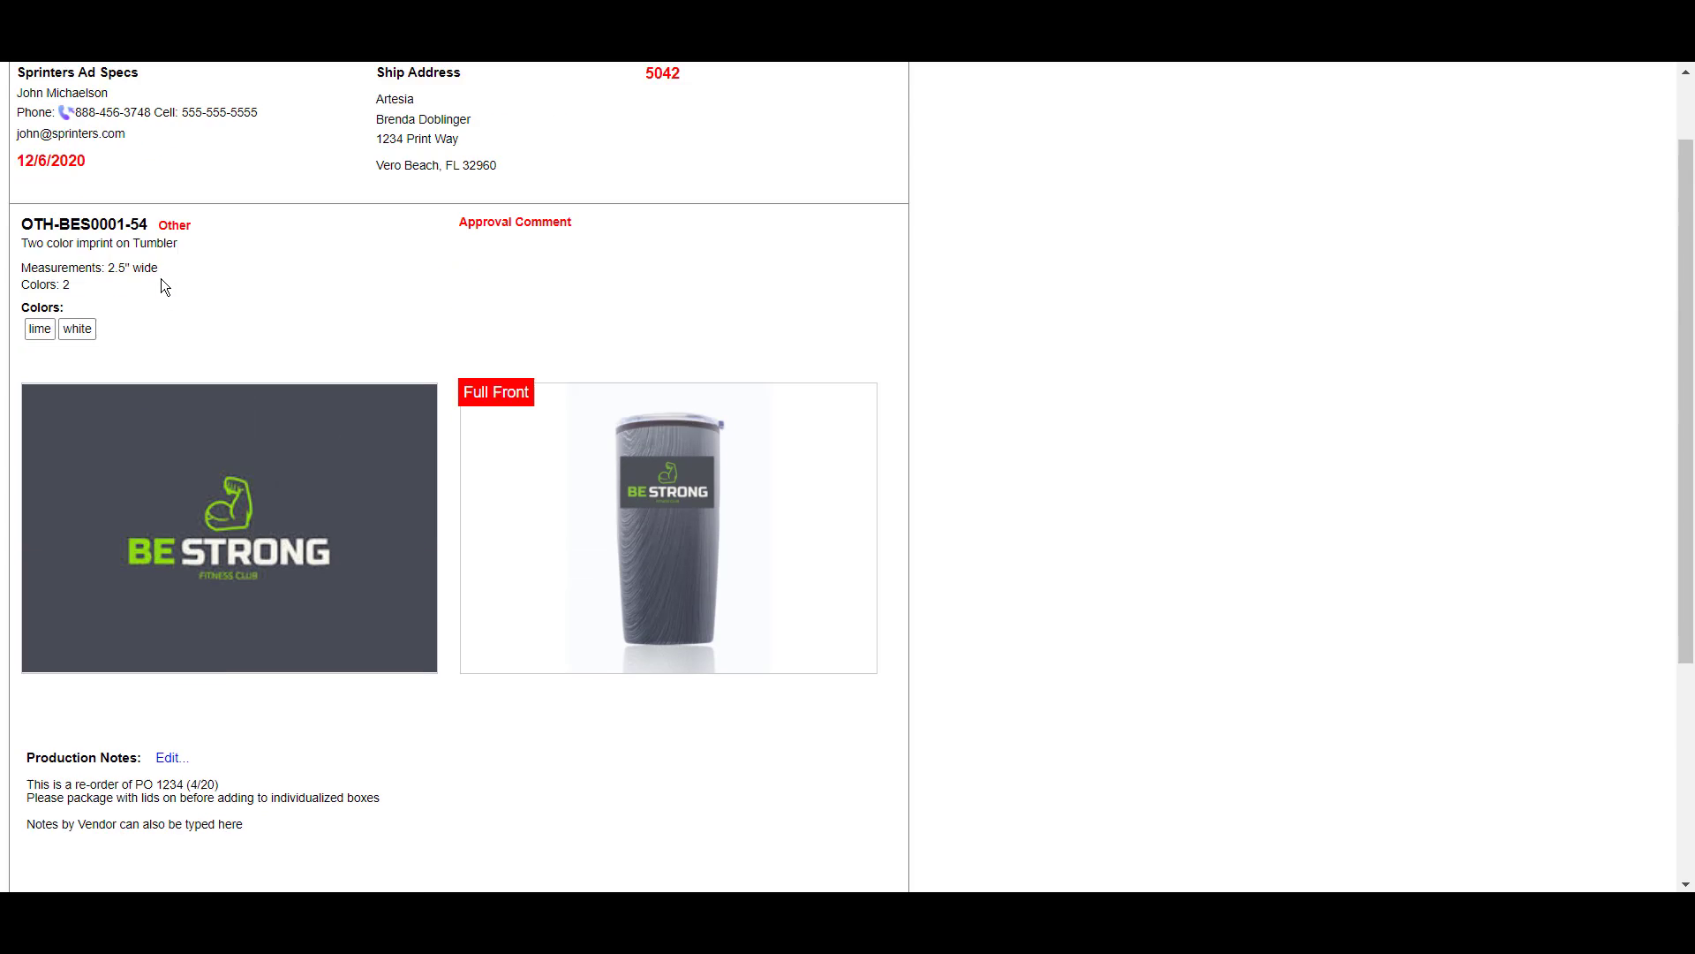
- Preview the work order printout, cancel it, and return to purchase order 5042
{"action": "left_click", "coordinate": [82, 103]}
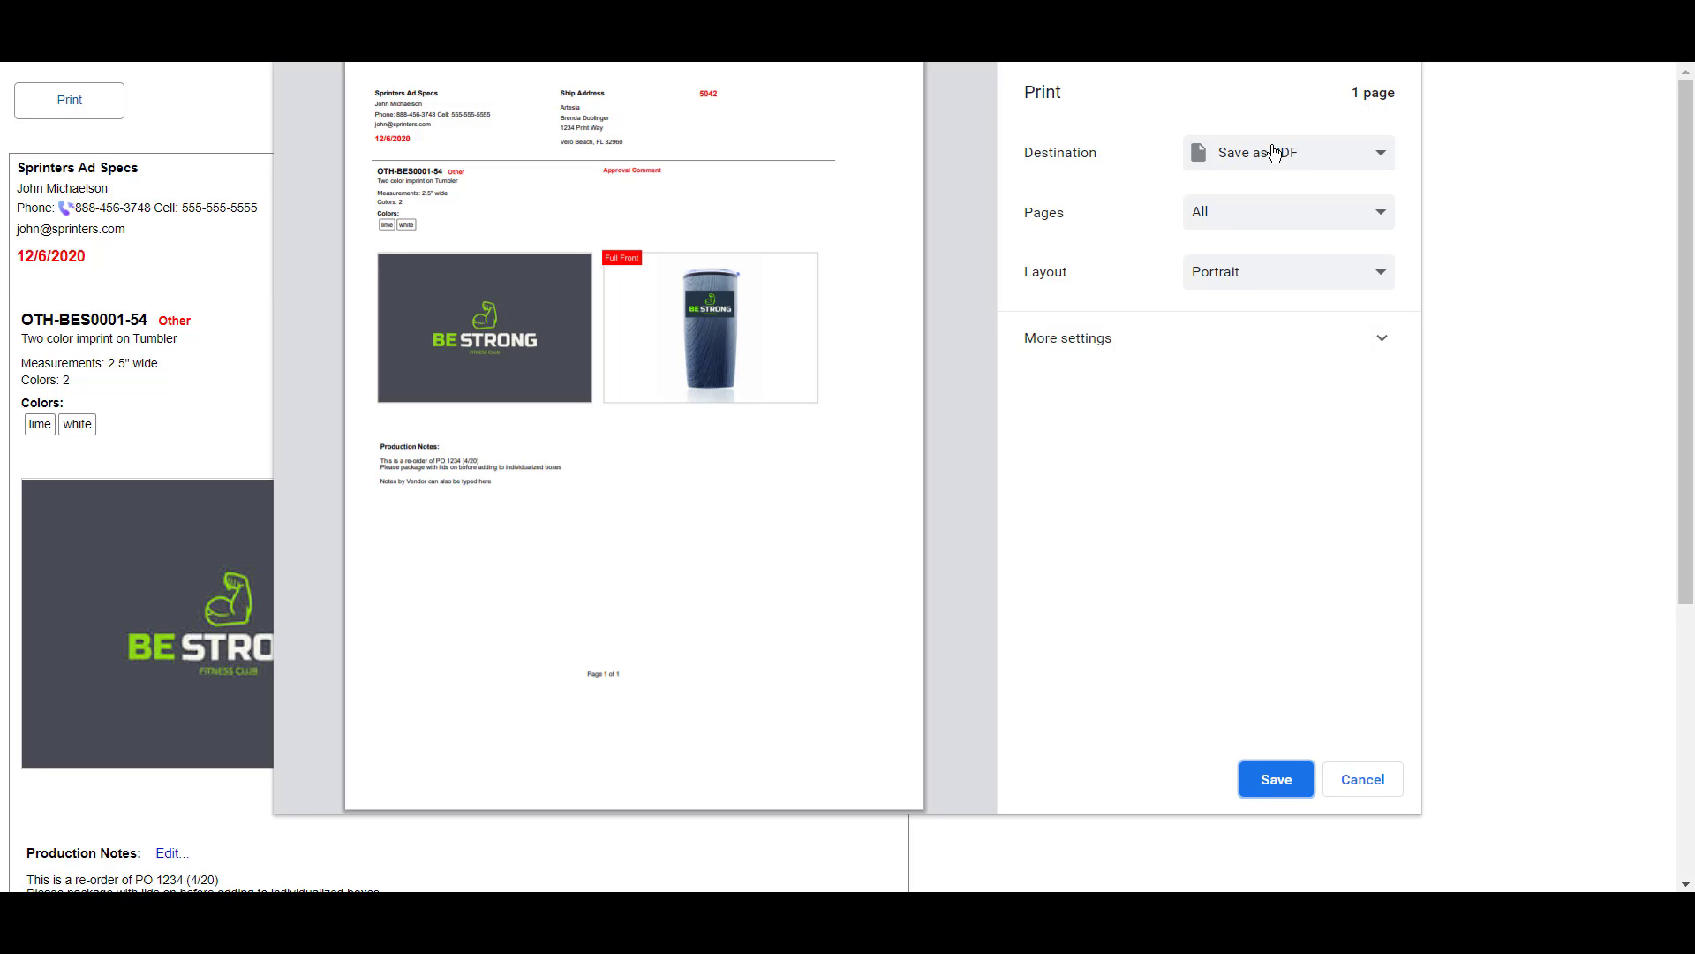
{"action": "left_click", "coordinate": [1377, 782]}
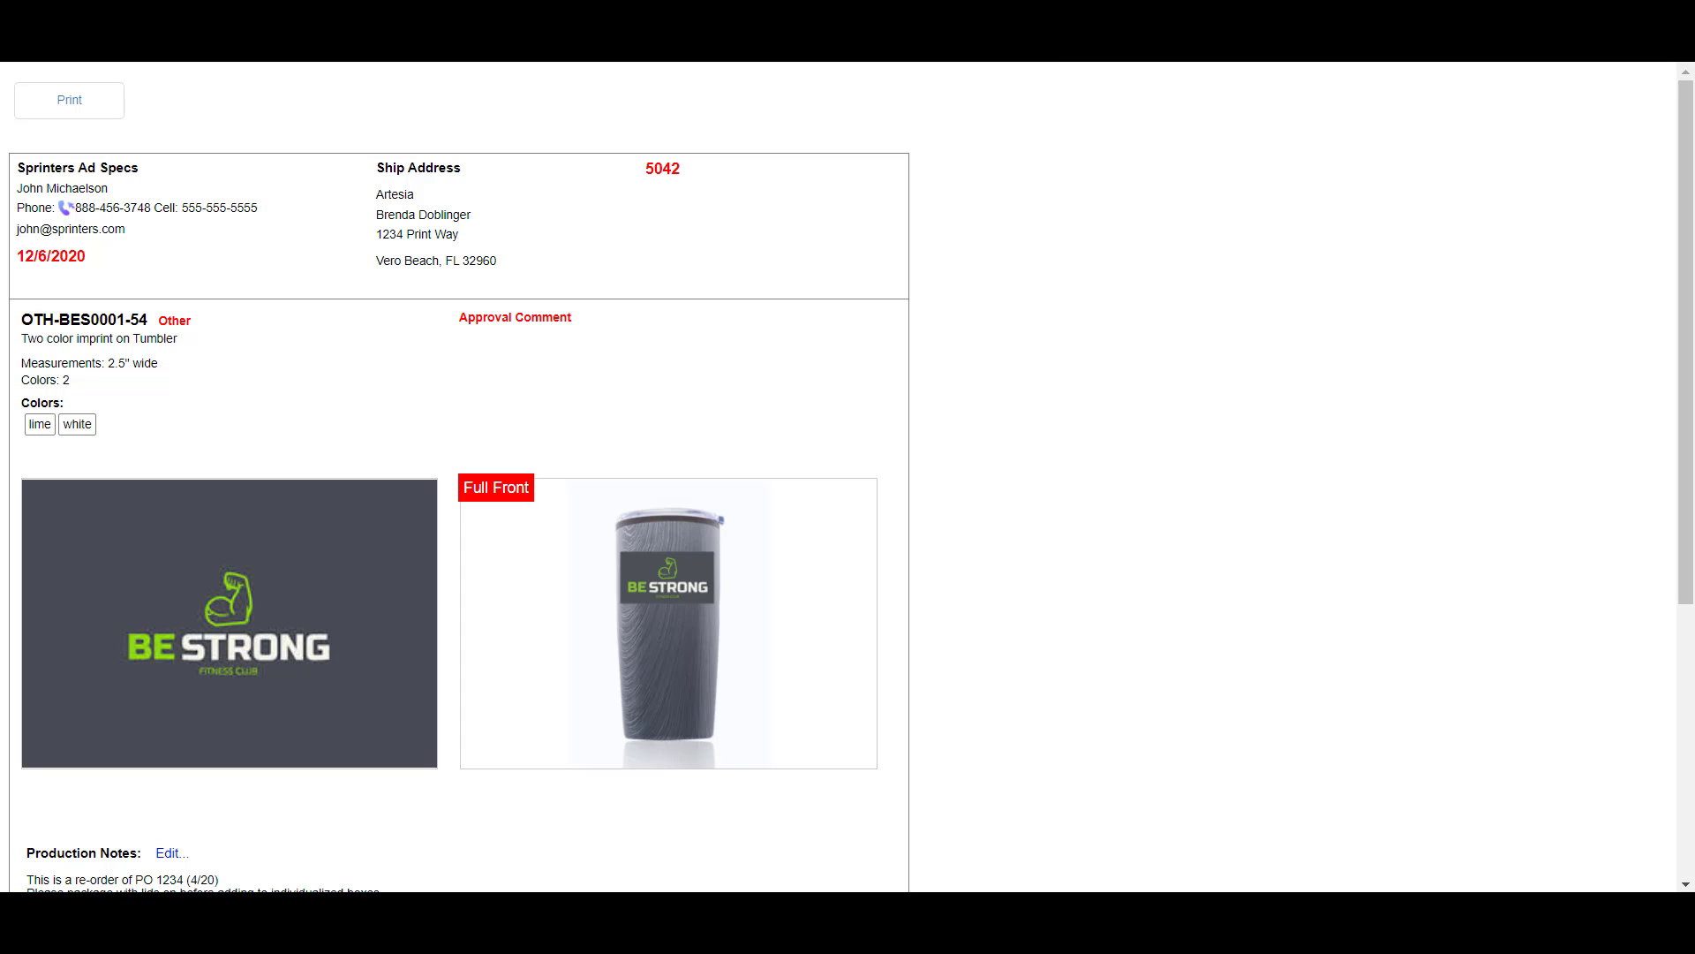
{"action": "key", "text": "ctrl+w"}
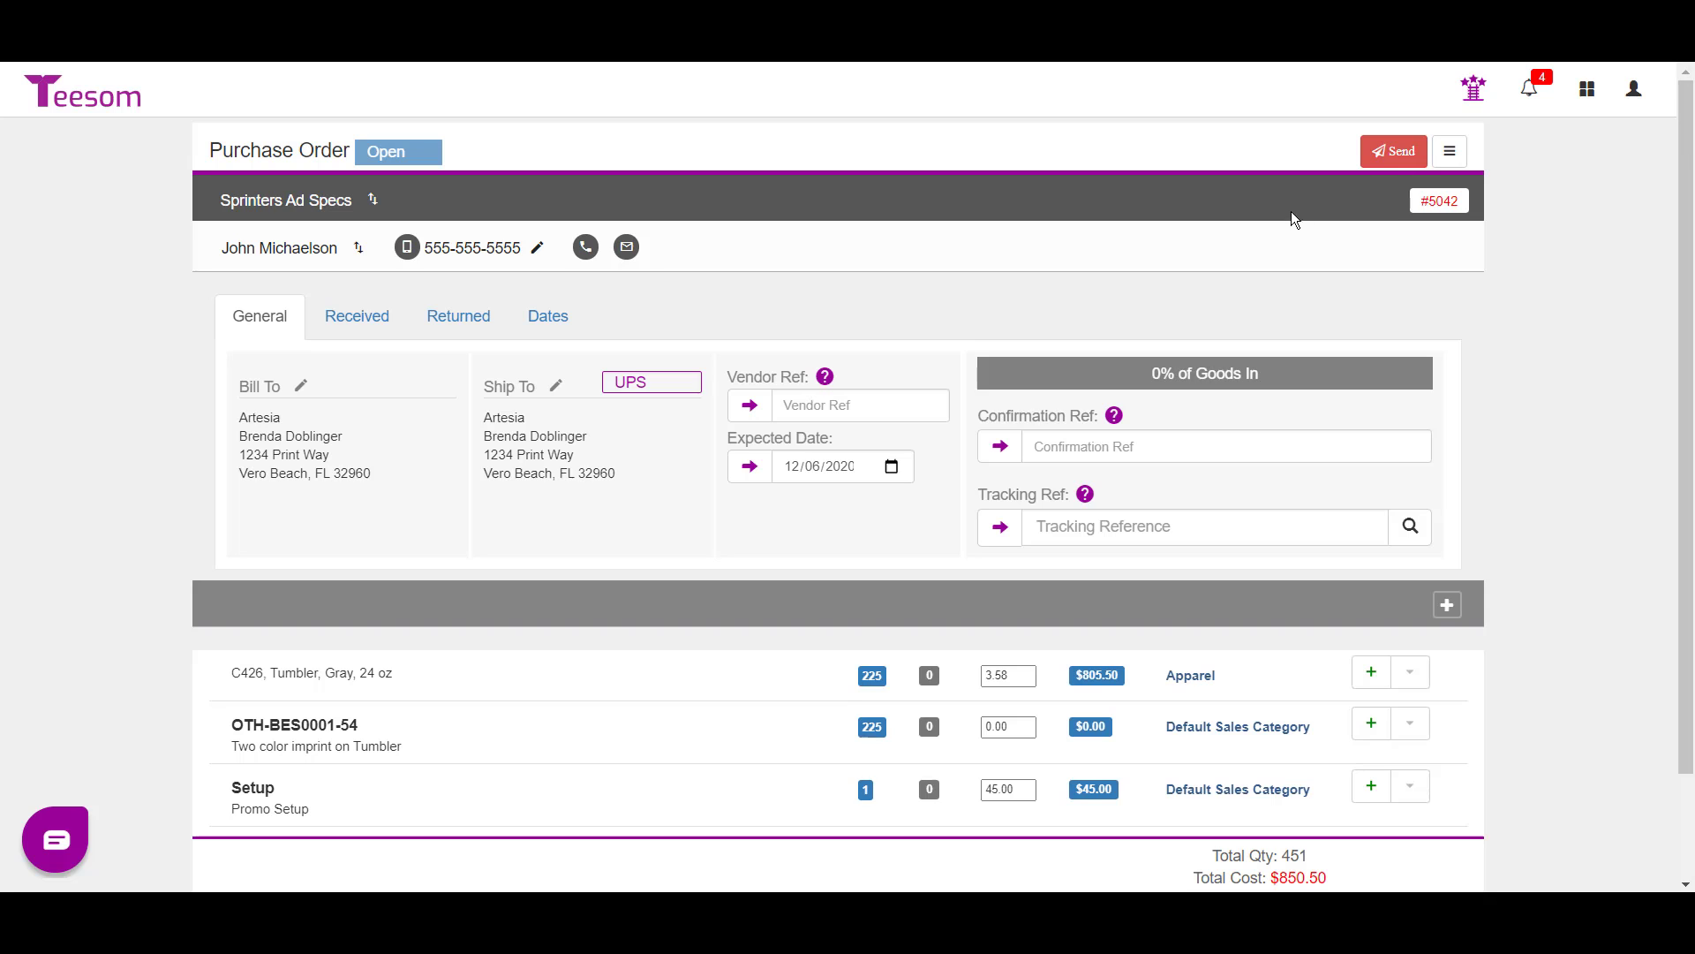
- Open the tumbler imprint's work order from the vendor's view of PO 5042
{"action": "left_click", "coordinate": [1399, 164]}
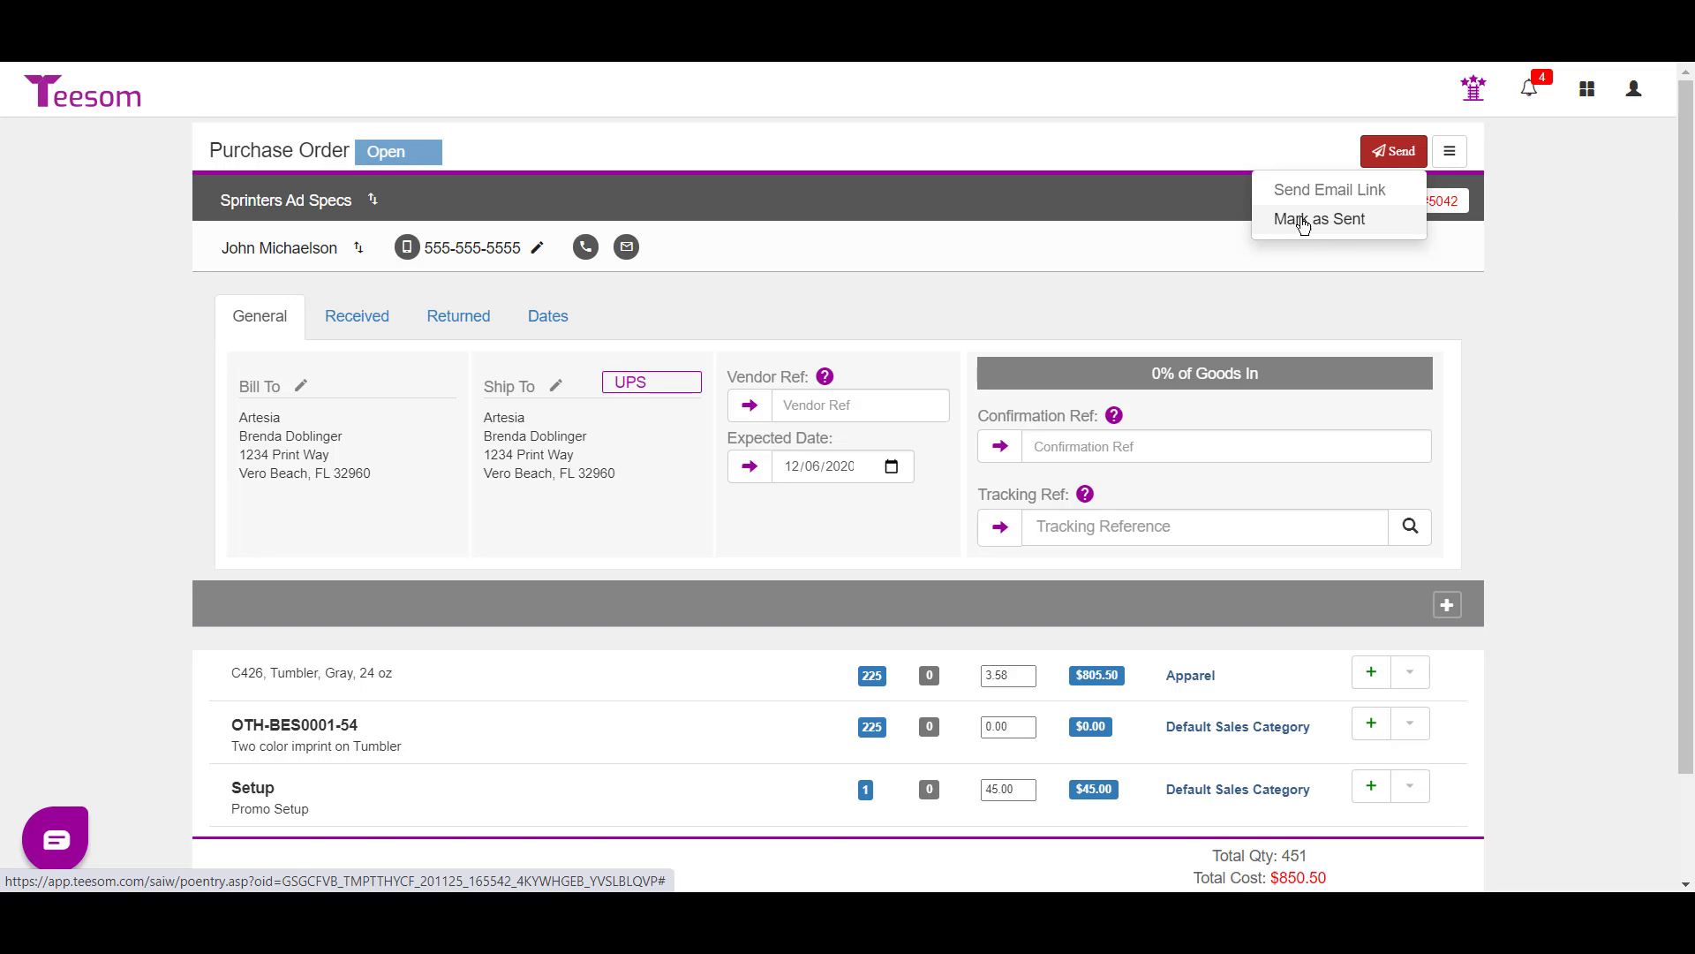
{"action": "left_click", "coordinate": [1449, 151]}
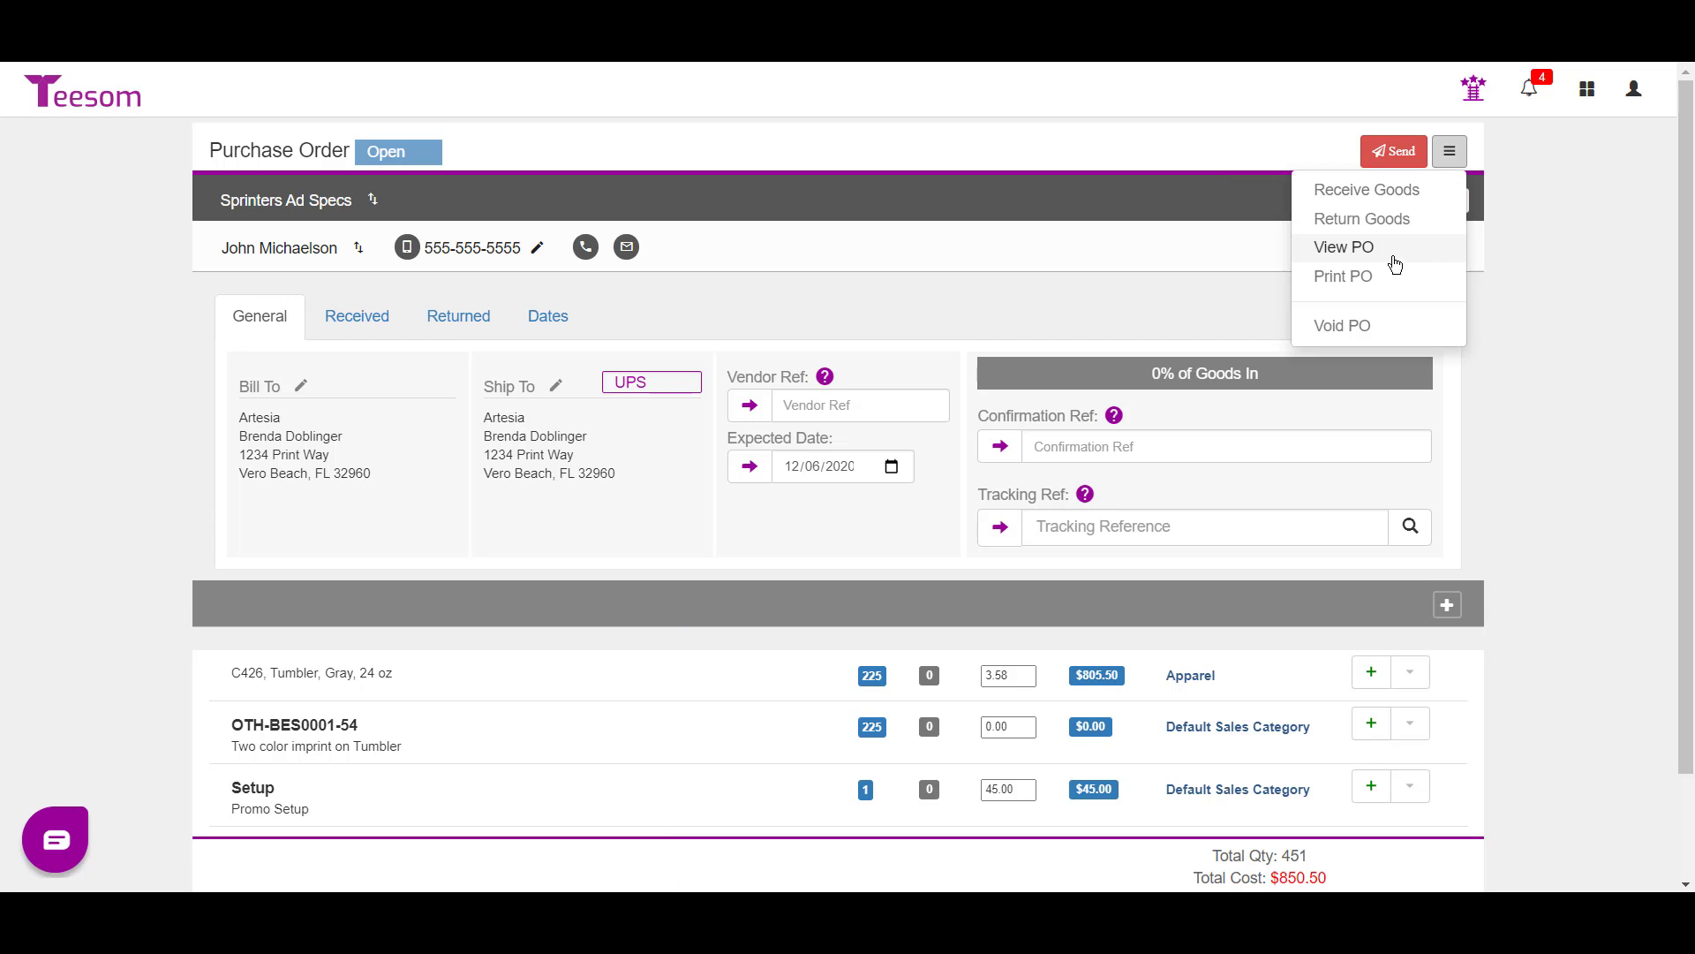
{"action": "left_click", "coordinate": [1385, 250]}
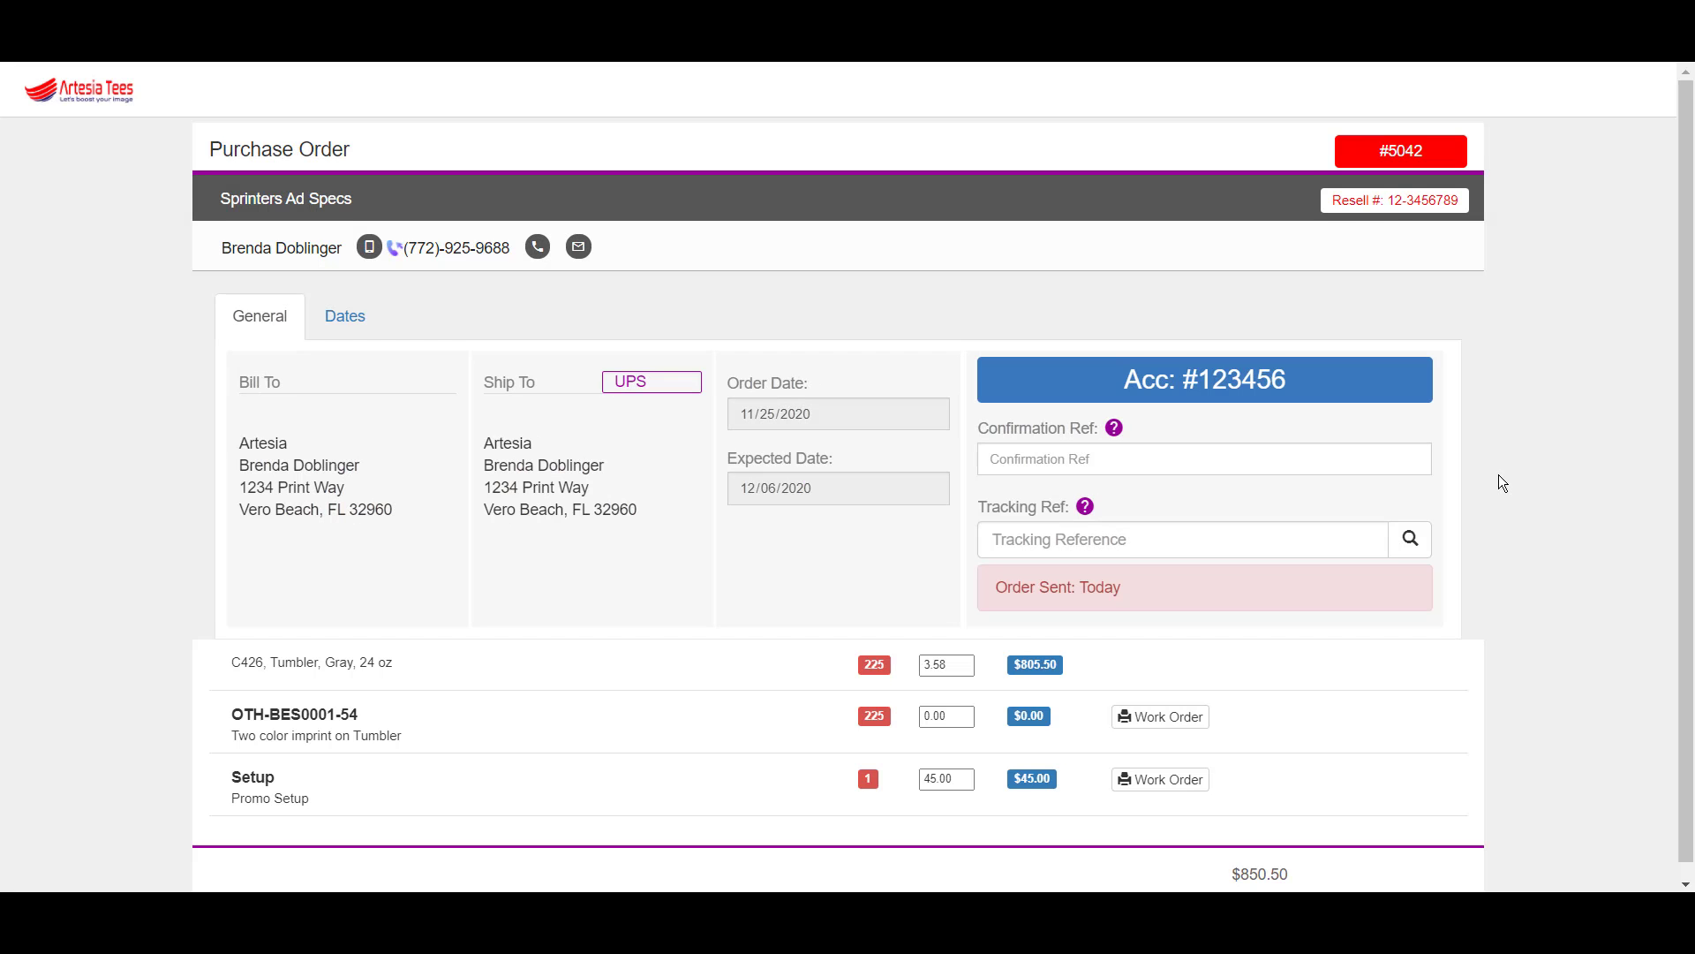
{"action": "left_click", "coordinate": [1180, 702]}
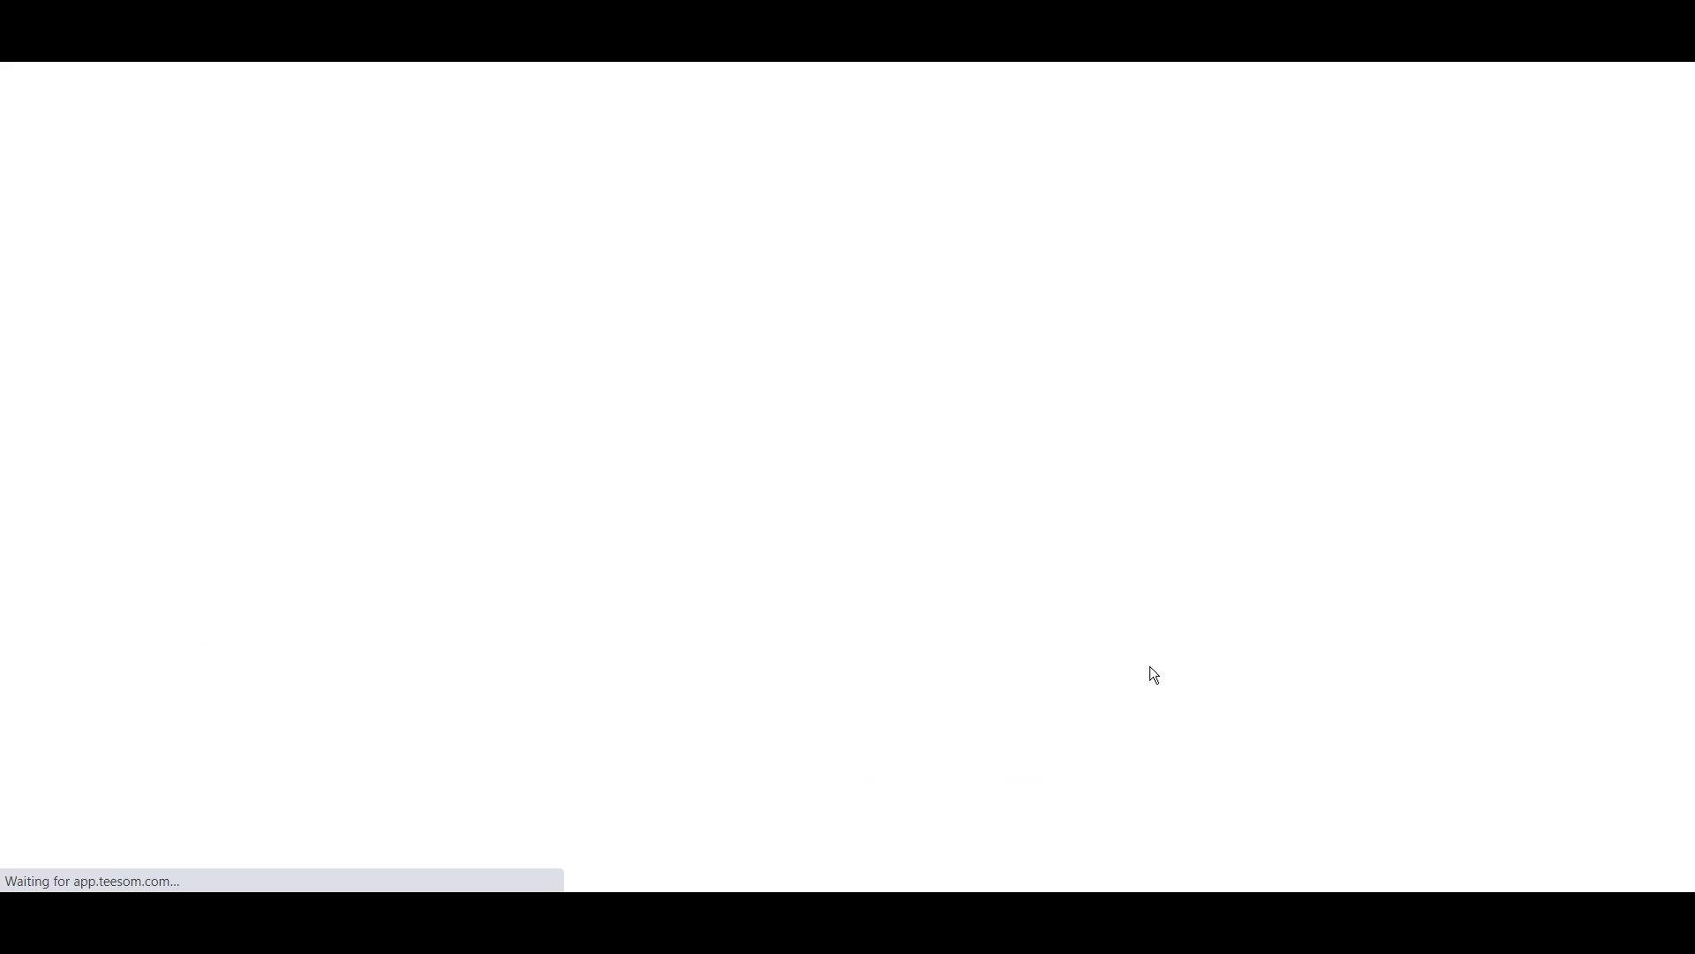
- Review the work order and preview its printout without printing
{"action": "scroll", "coordinate": [337, 711], "scroll_direction": "down", "scroll_amount": 4}
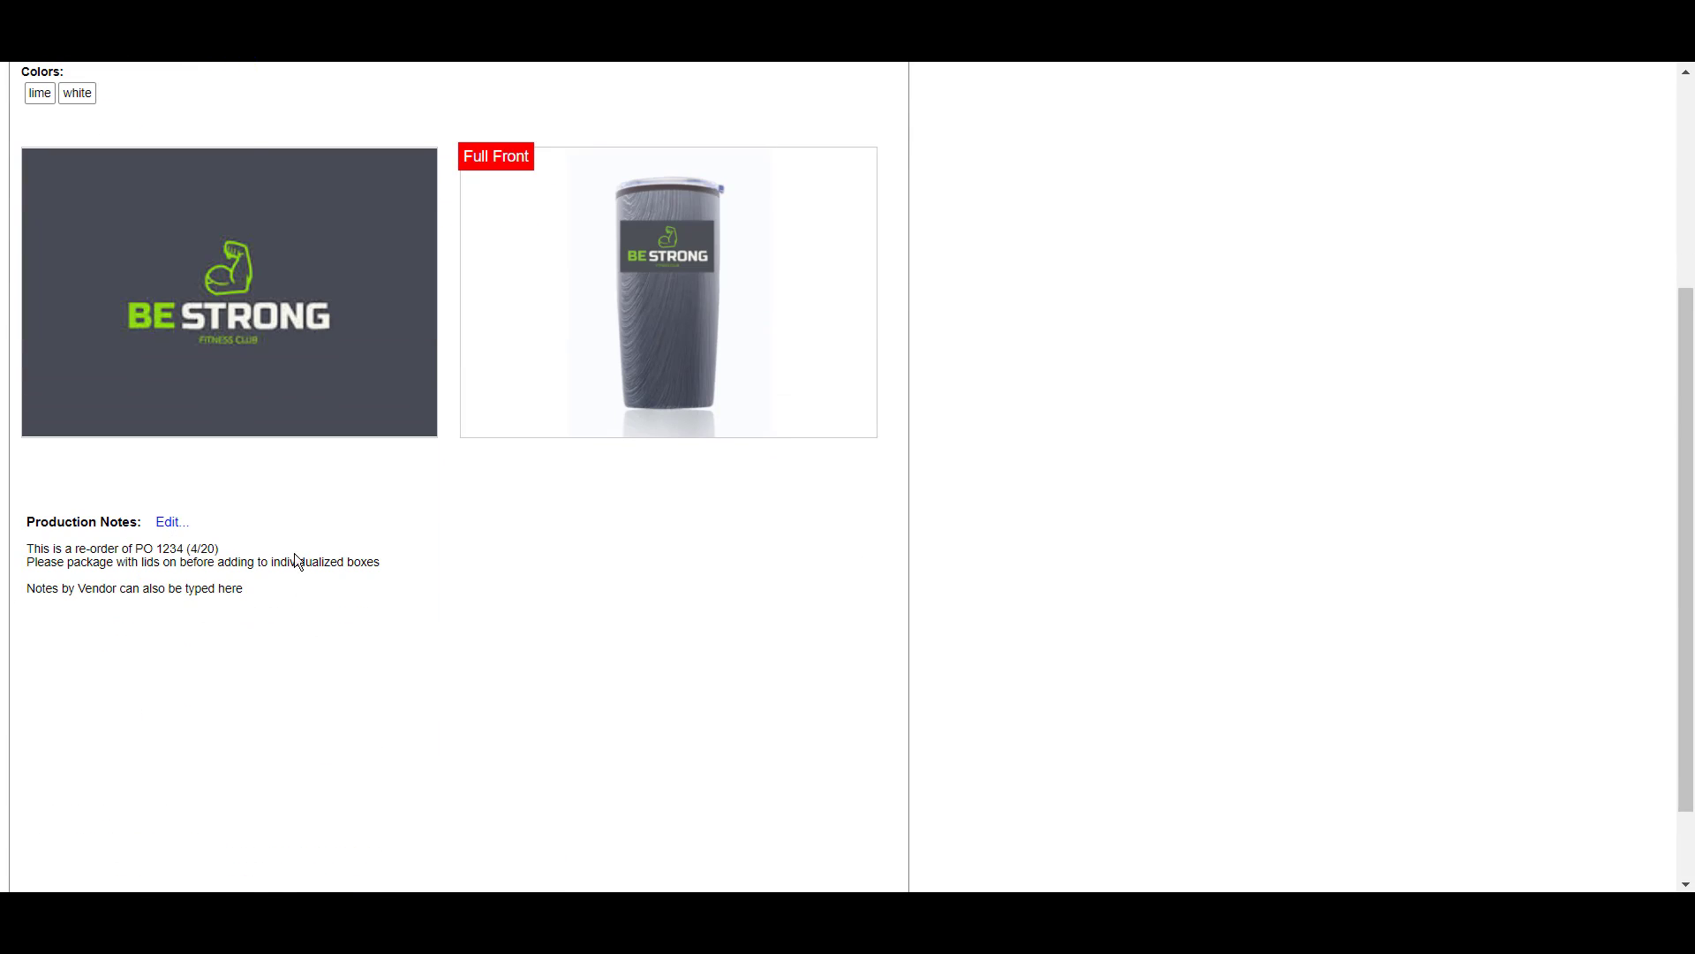
{"action": "scroll", "coordinate": [362, 558], "scroll_direction": "up", "scroll_amount": 4}
{"action": "left_click", "coordinate": [68, 98]}
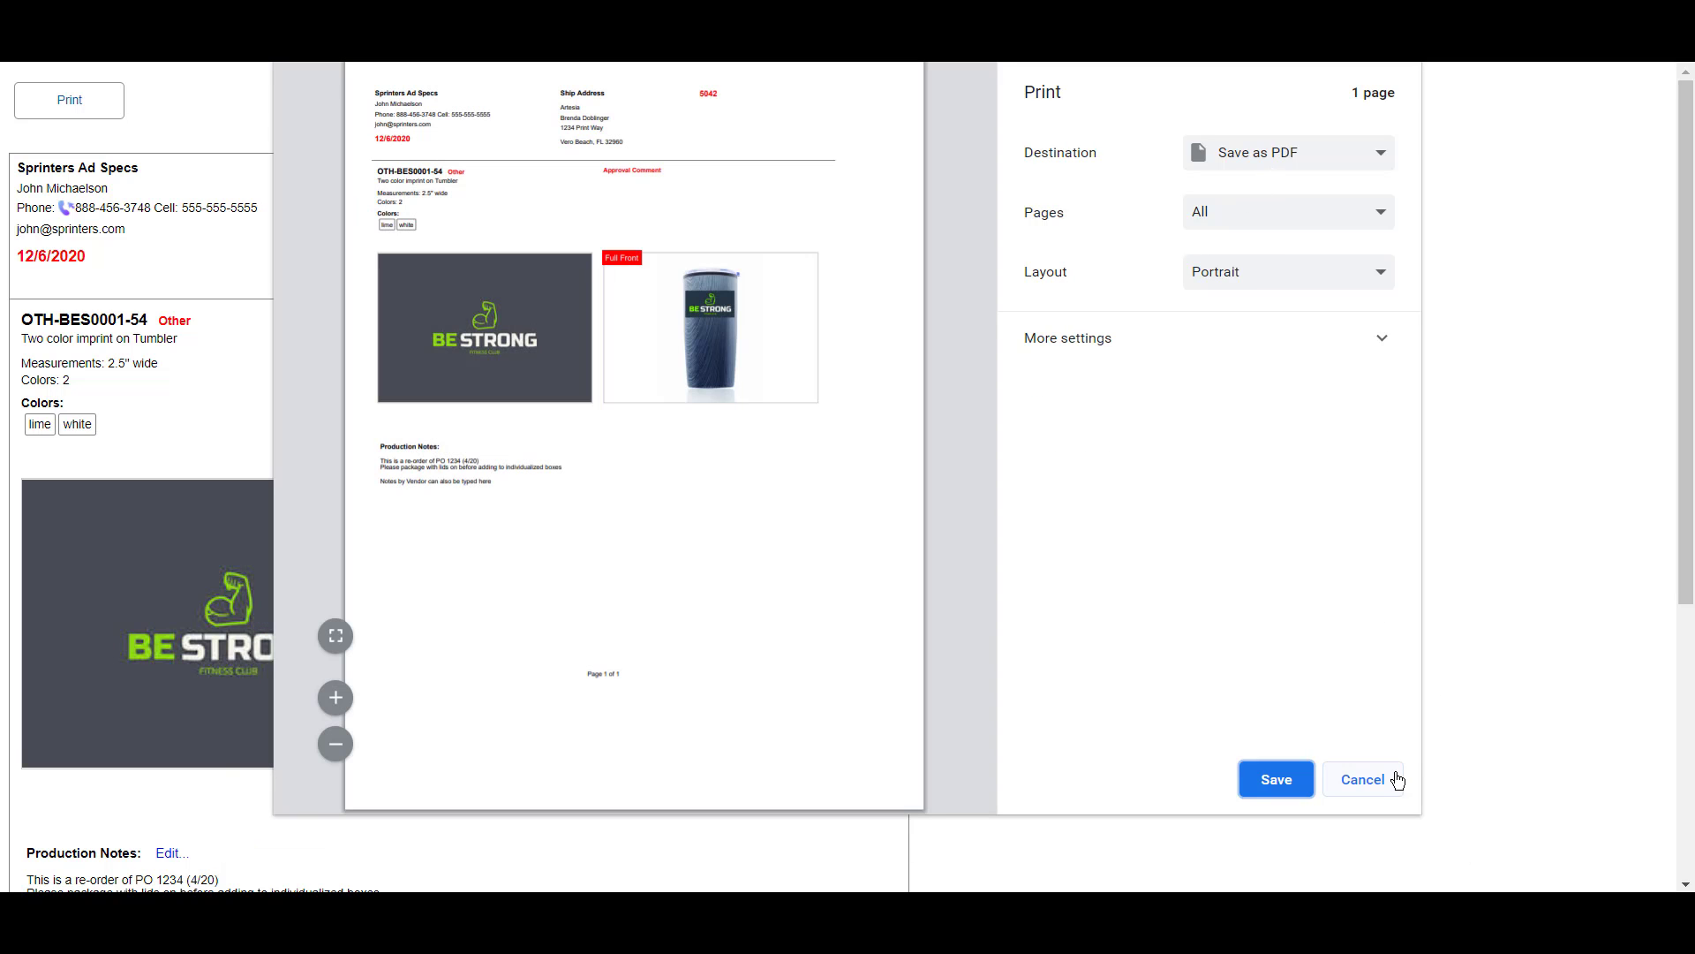
{"action": "left_click", "coordinate": [1397, 779]}
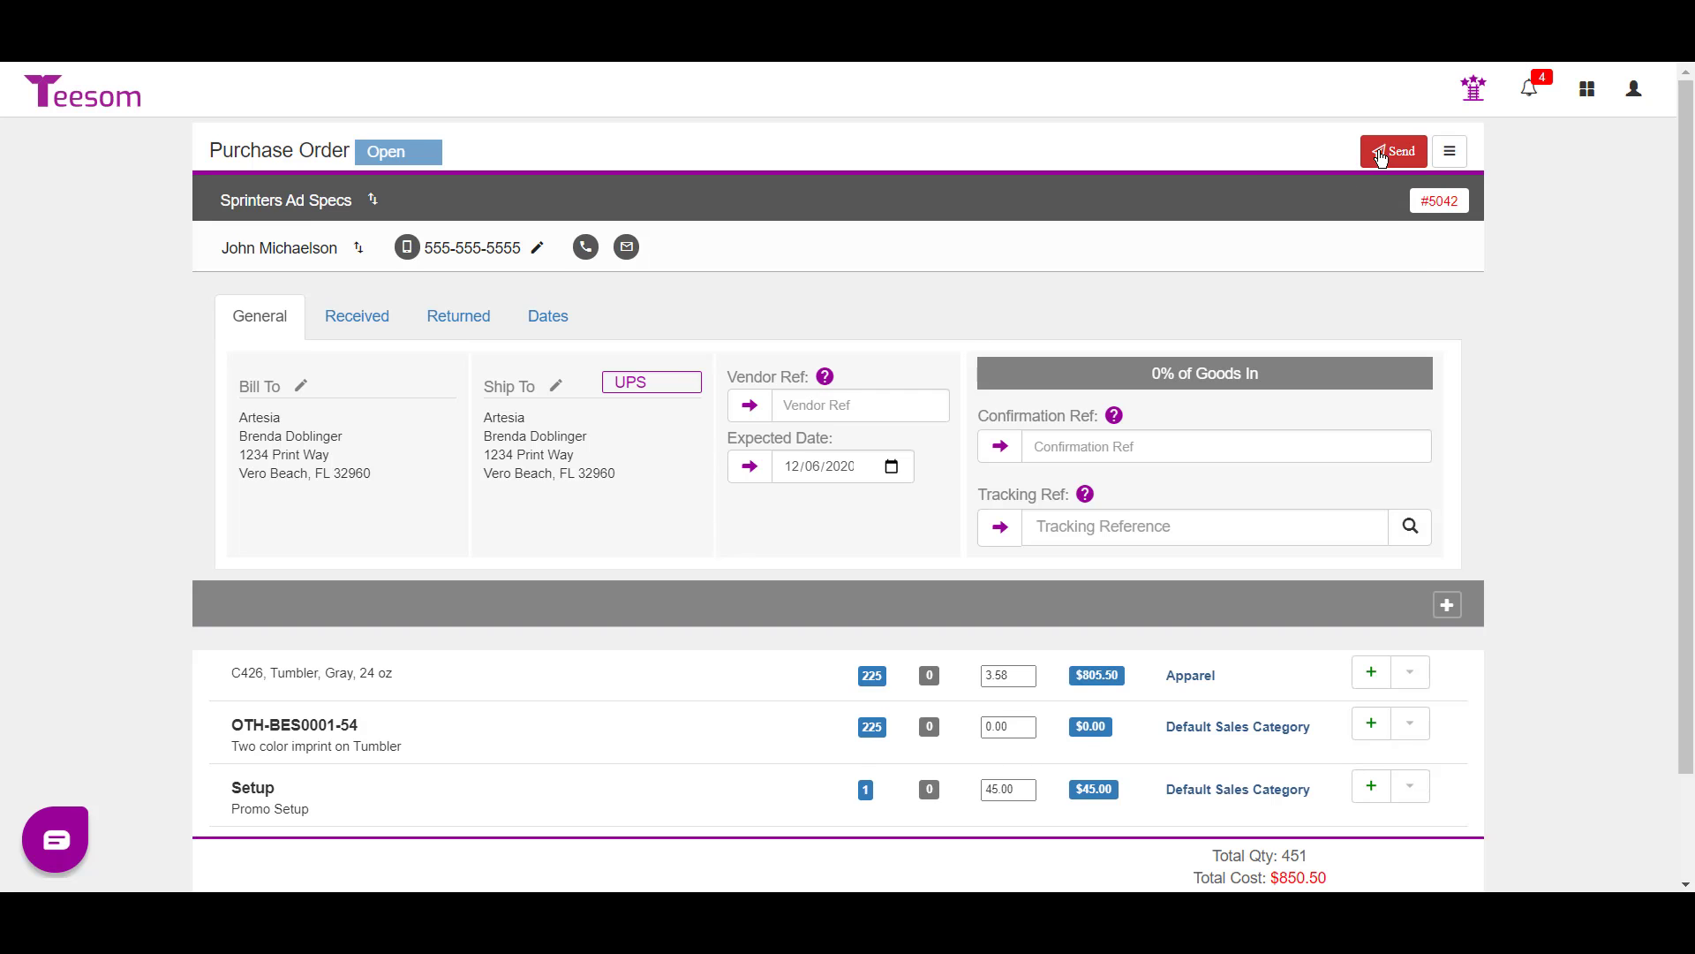
- Open PO 5042 through the View Purchase Order link in the Artesia Tees email
{"action": "left_click", "coordinate": [1382, 157]}
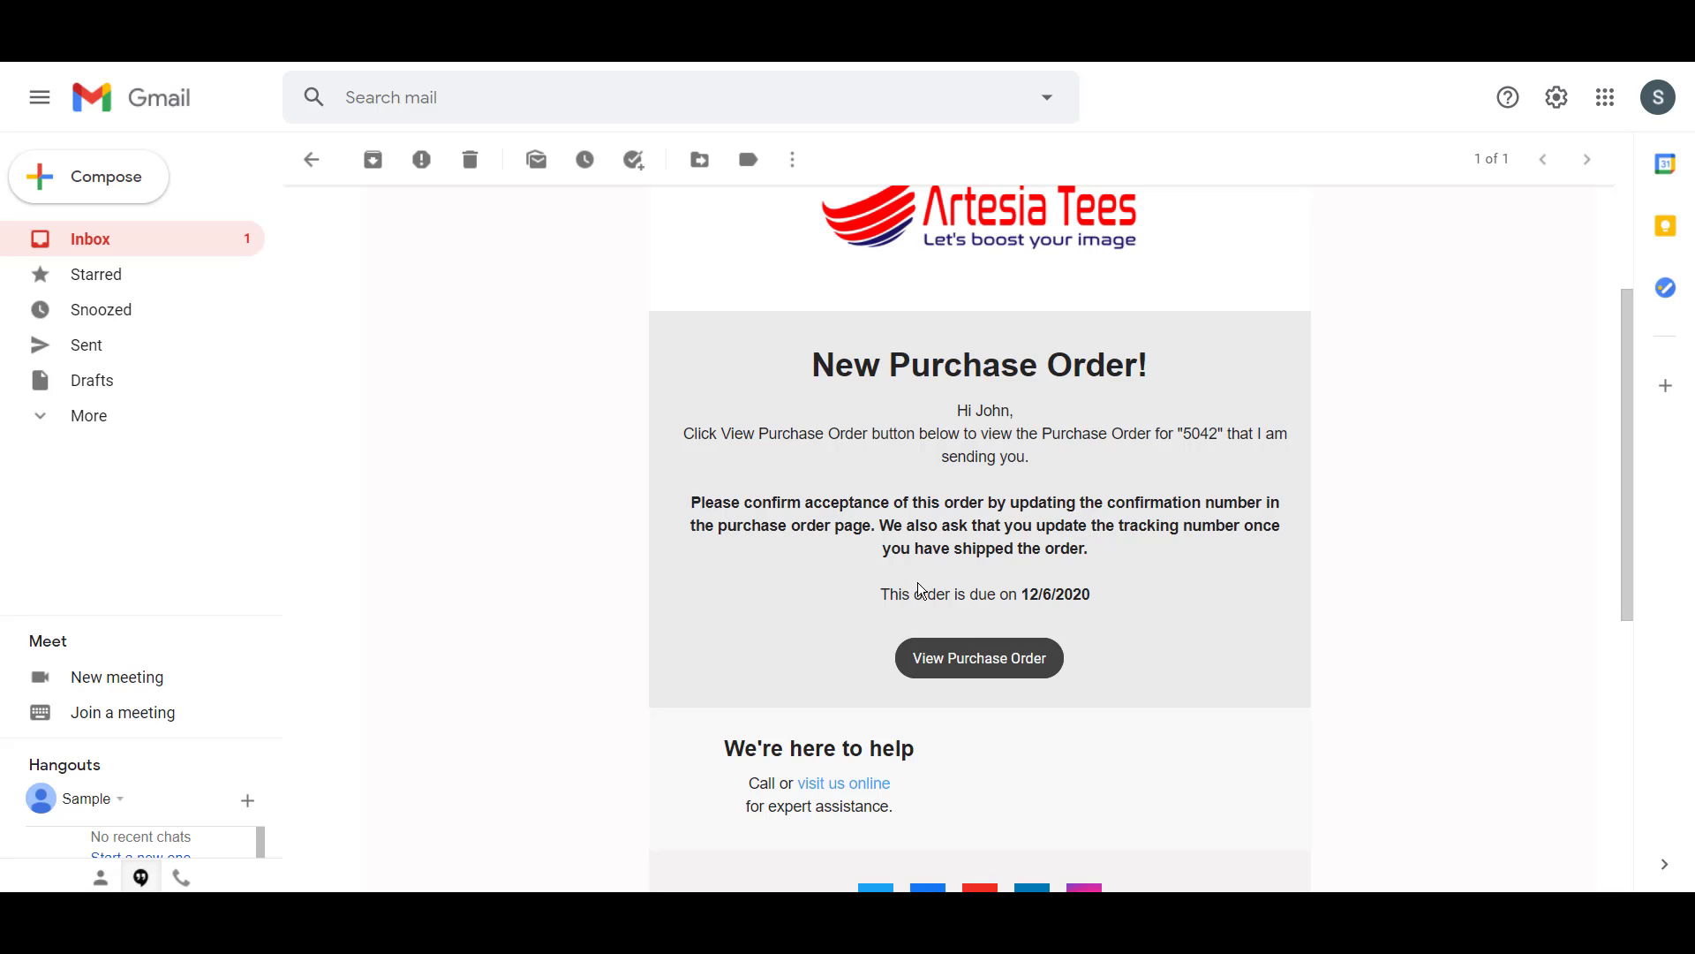
{"action": "left_click", "coordinate": [980, 660]}
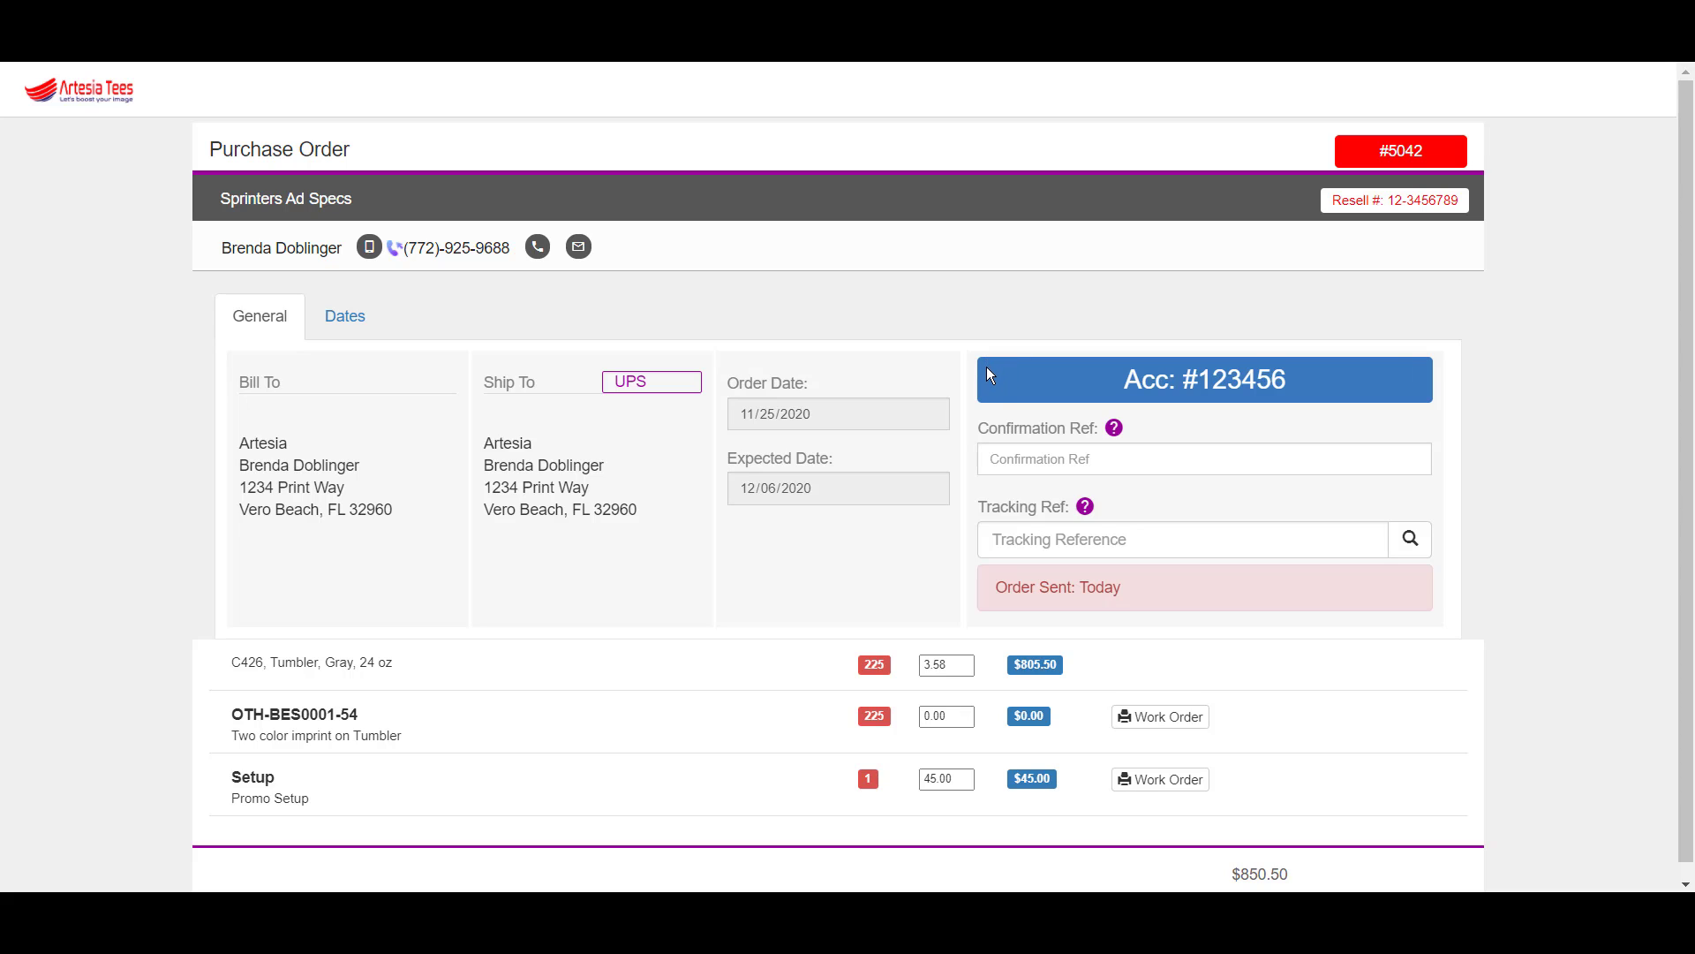
{"action": "left_click", "coordinate": [1049, 460]}
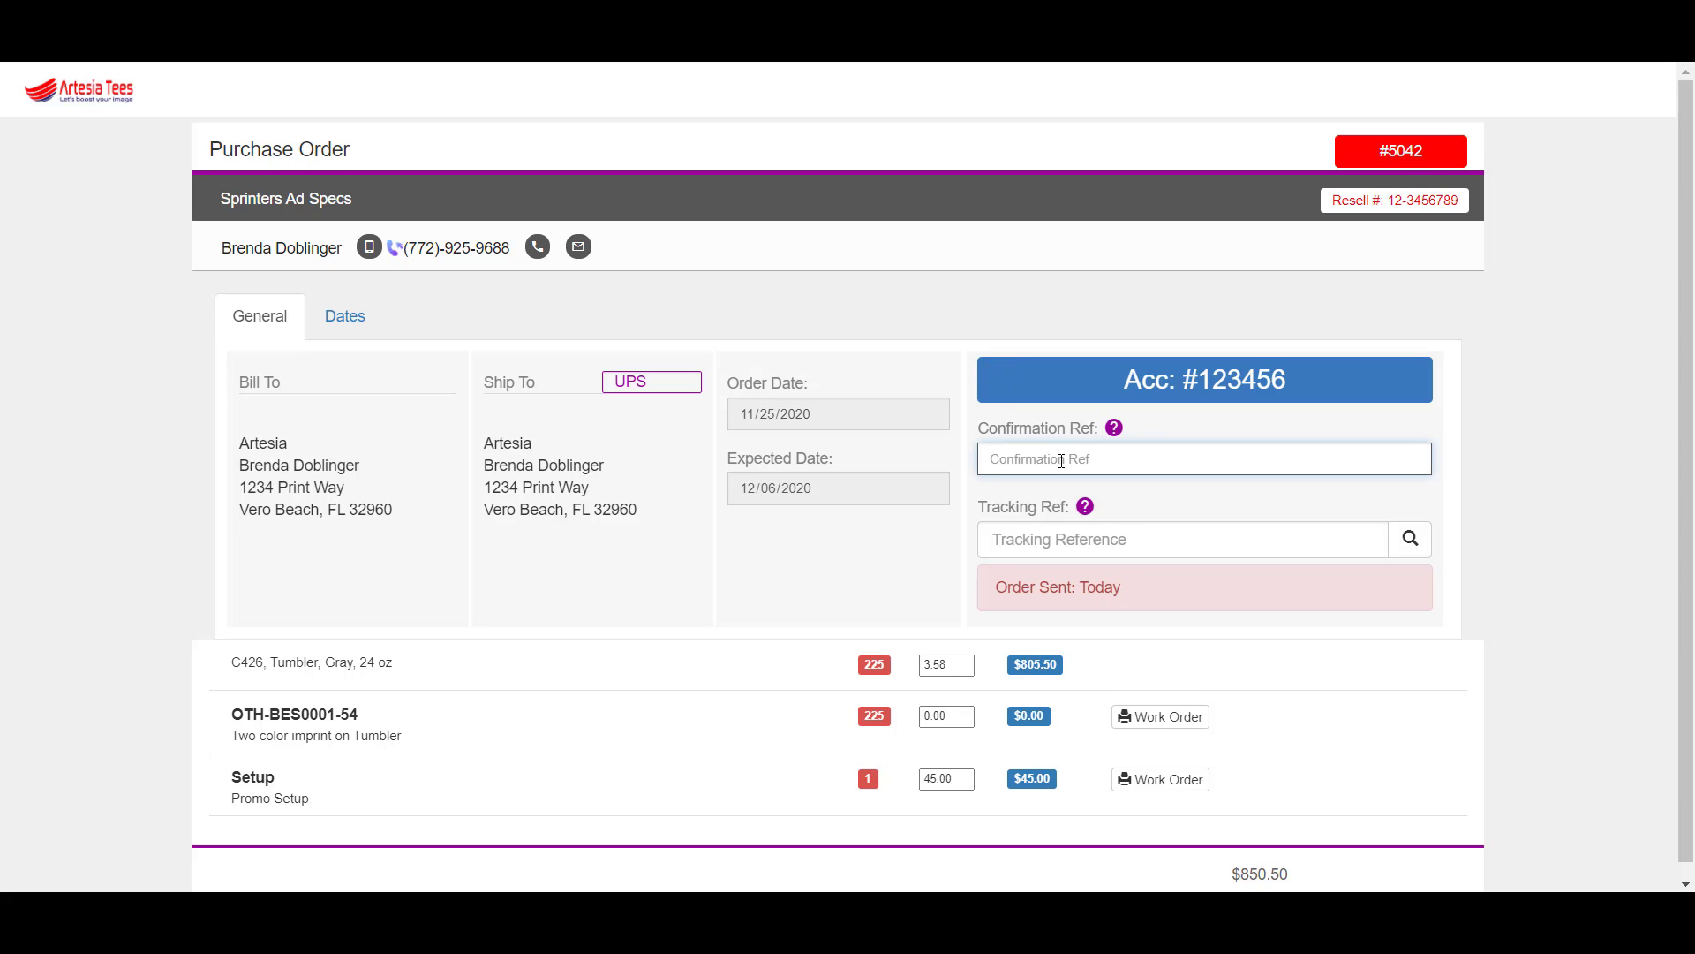
{"action": "left_click", "coordinate": [1582, 479]}
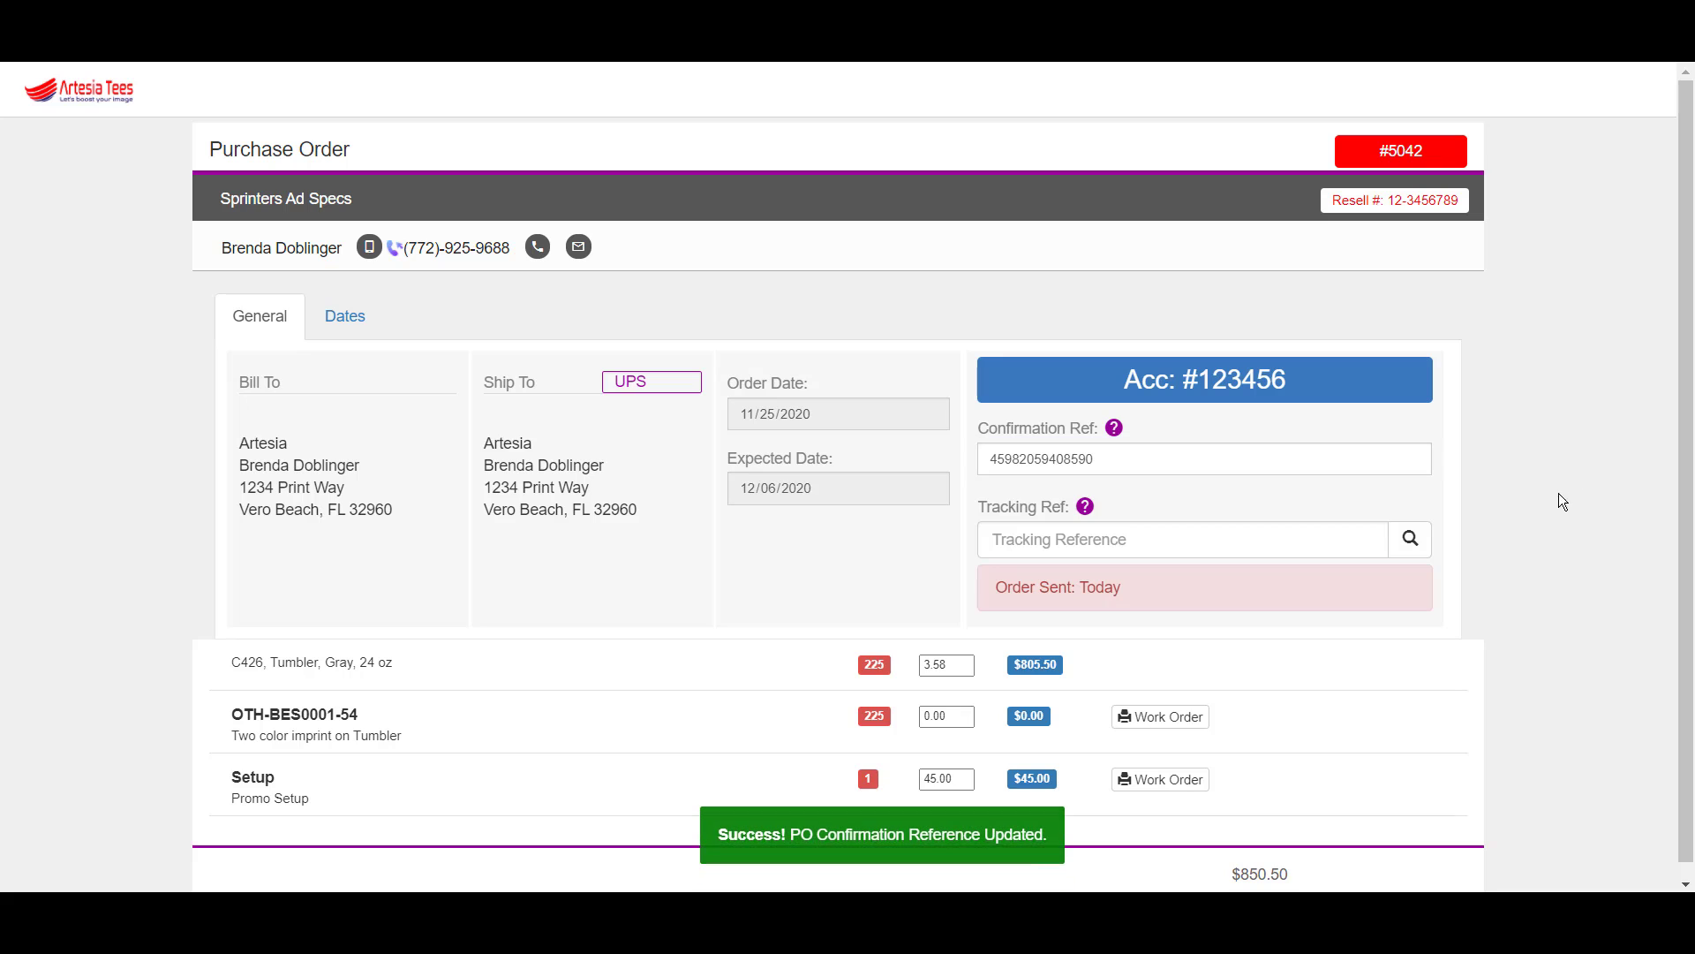
{"action": "left_click", "coordinate": [1194, 541]}
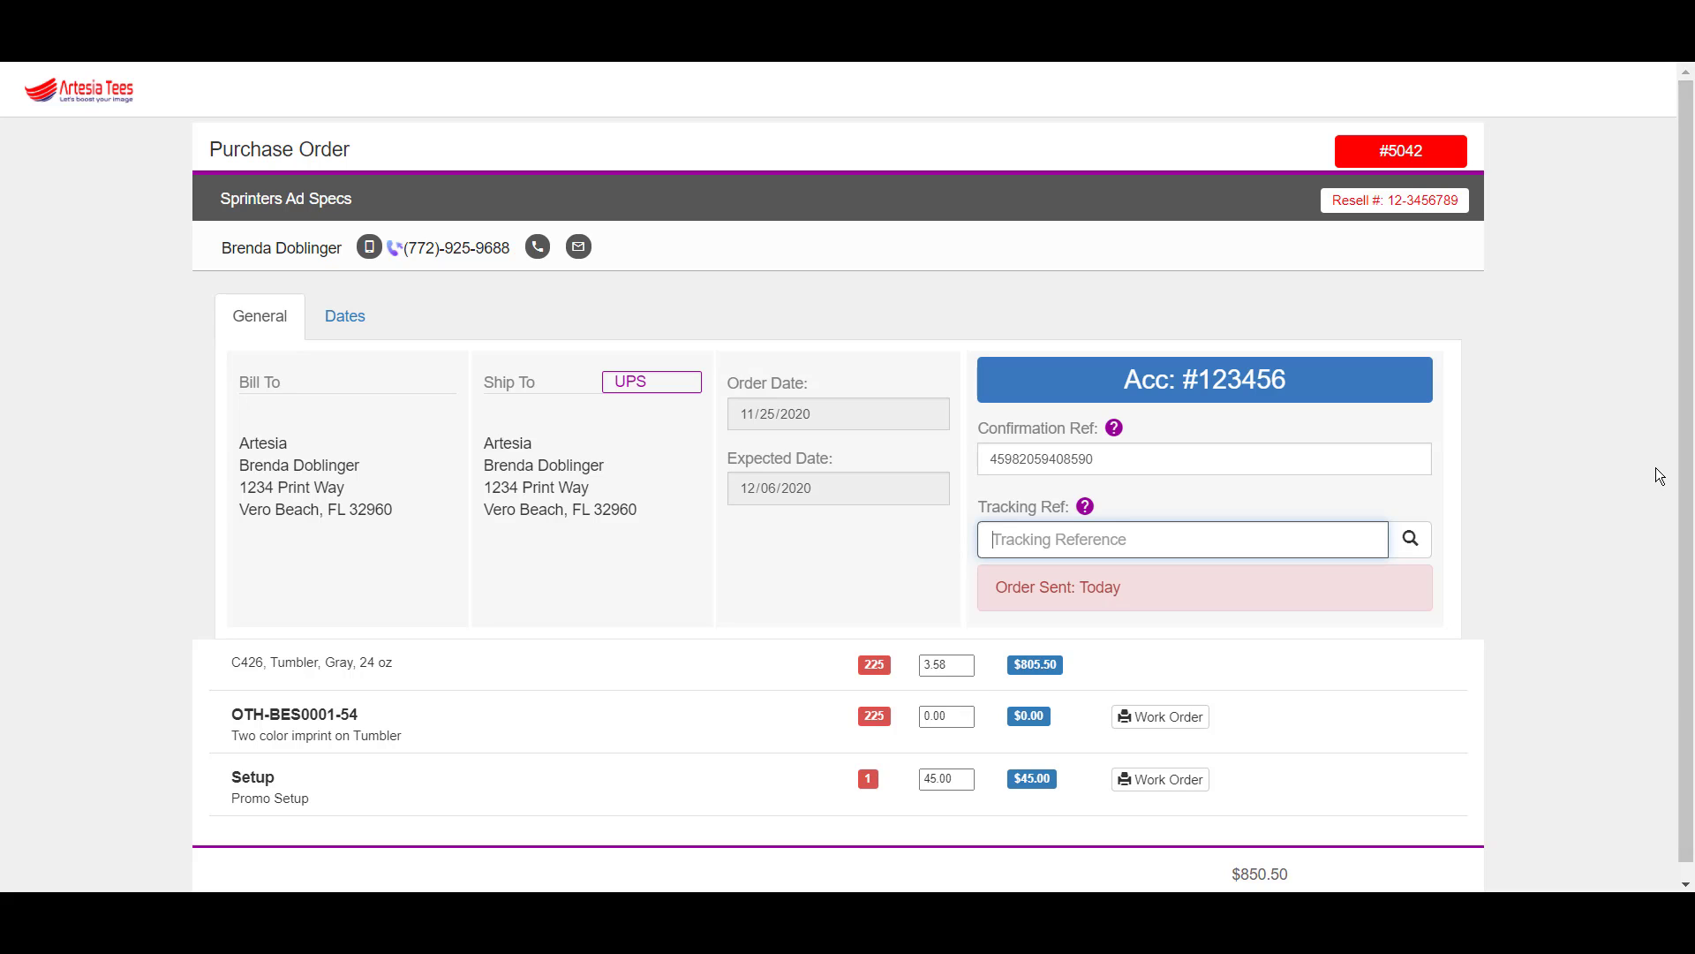
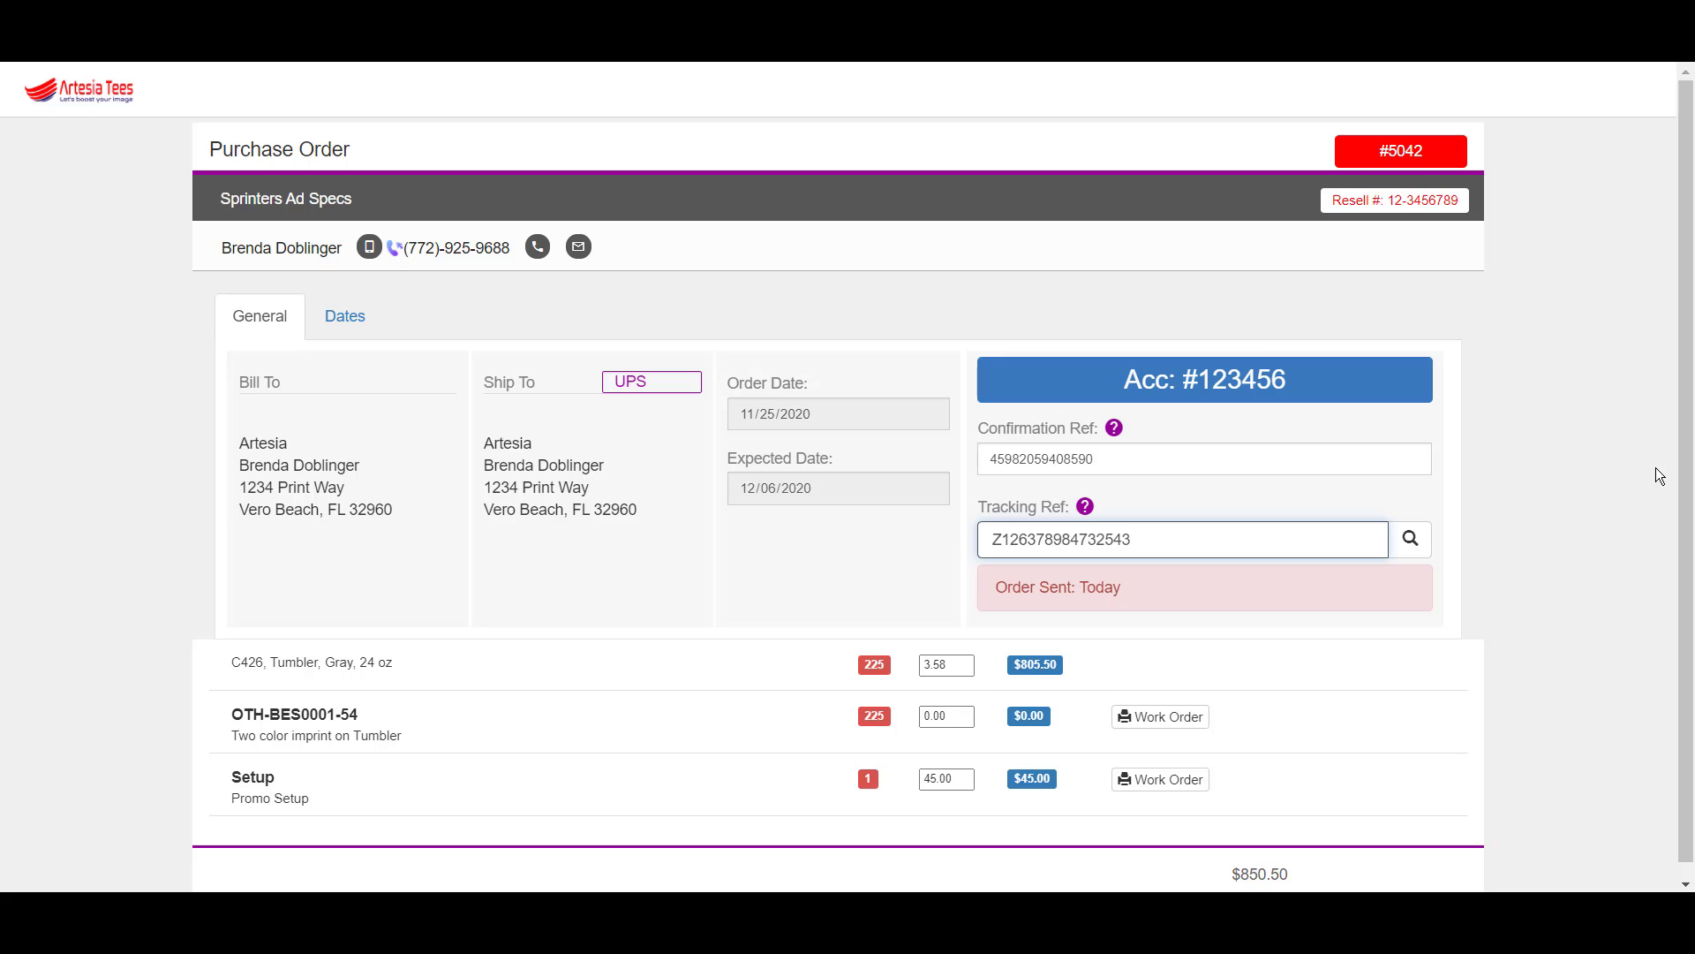
{"action": "left_click", "coordinate": [1480, 585]}
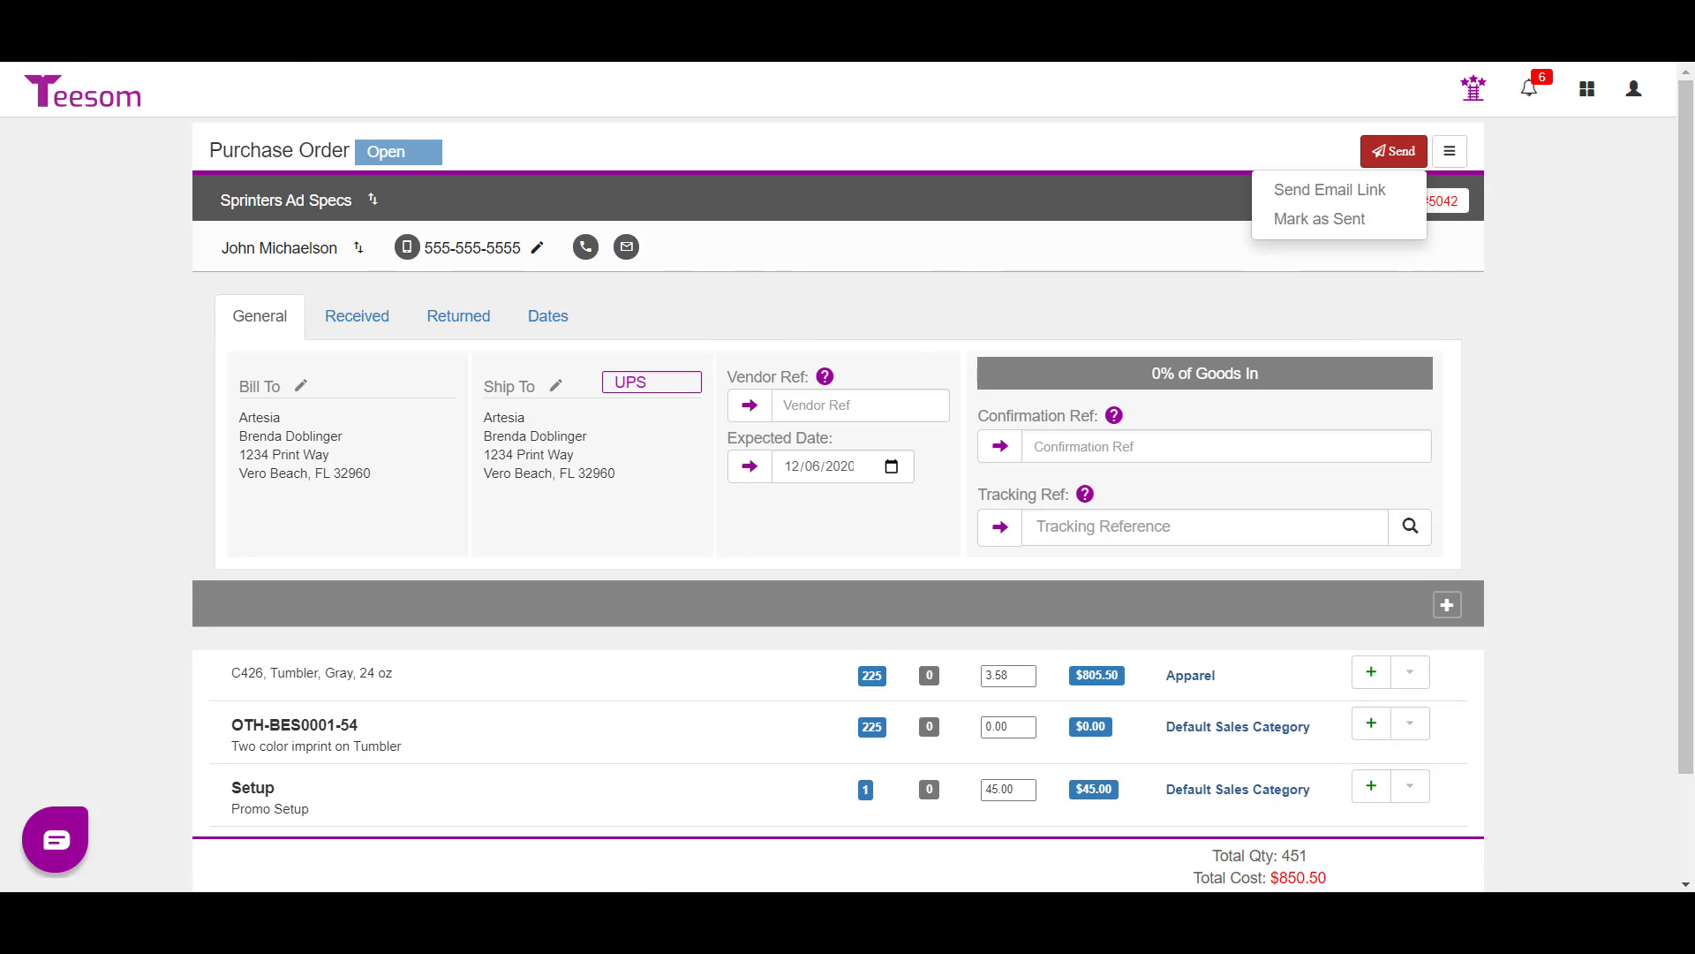
{"action": "key", "text": "F5"}
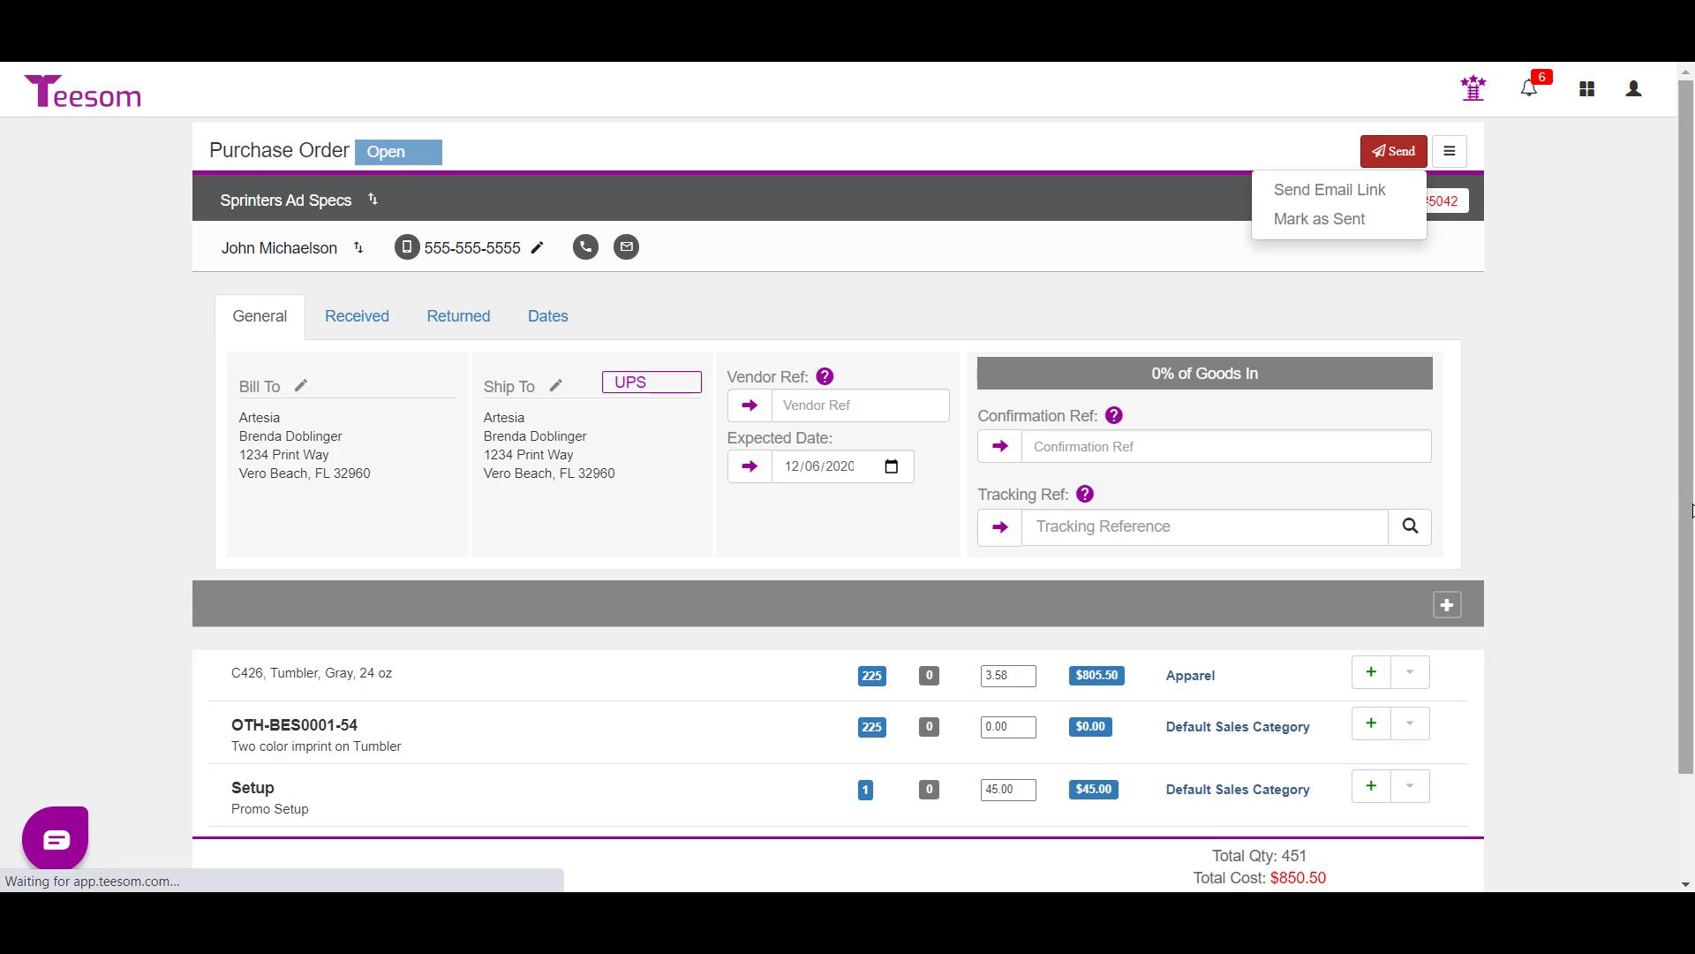